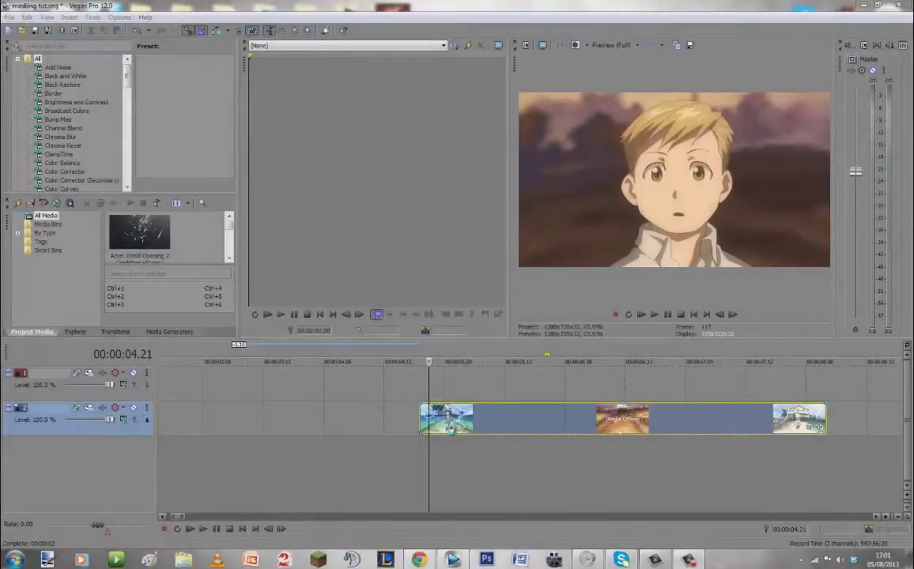
# Step: Open the Event Pan/Crop settings for the video event on track 2
pyautogui.click(415, 387)
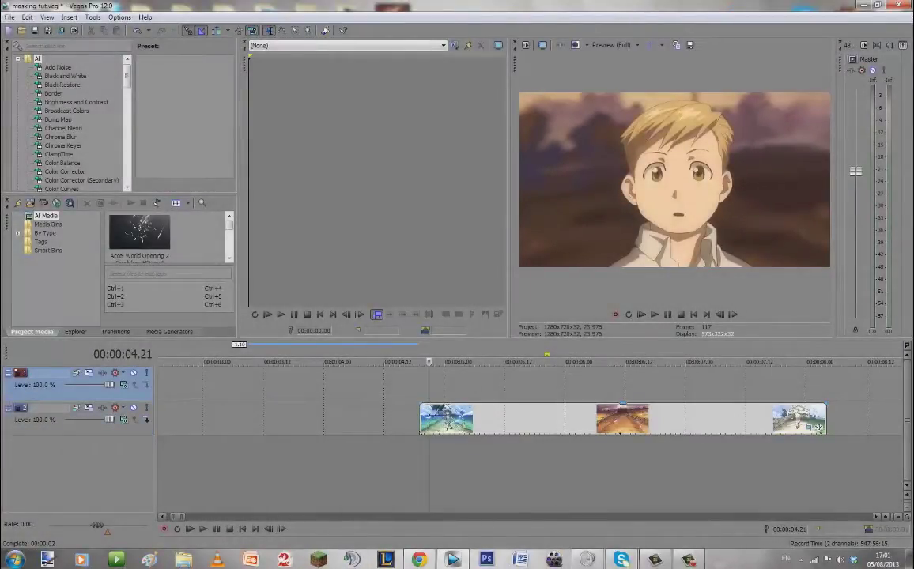
pyautogui.click(428, 415)
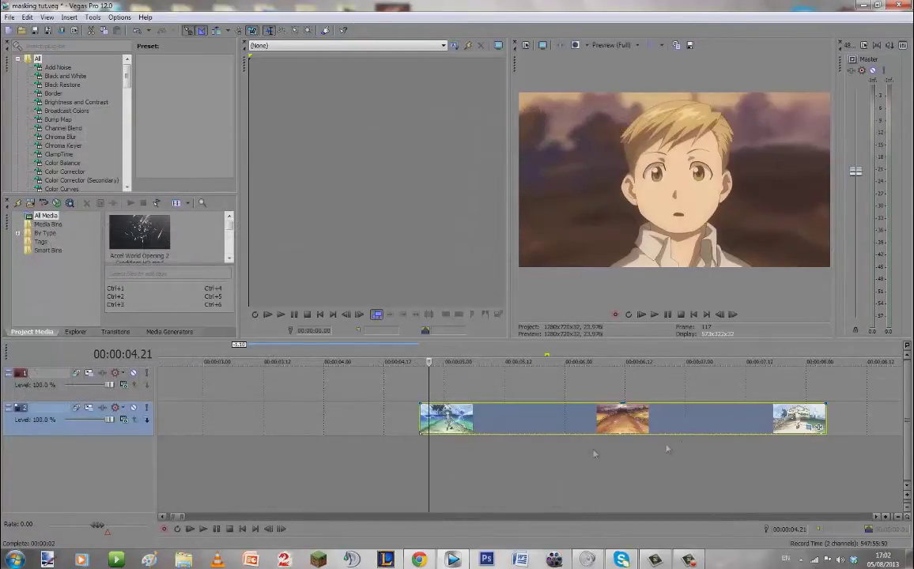
pyautogui.scroll(1, 537, 435)
pyautogui.click(876, 518)
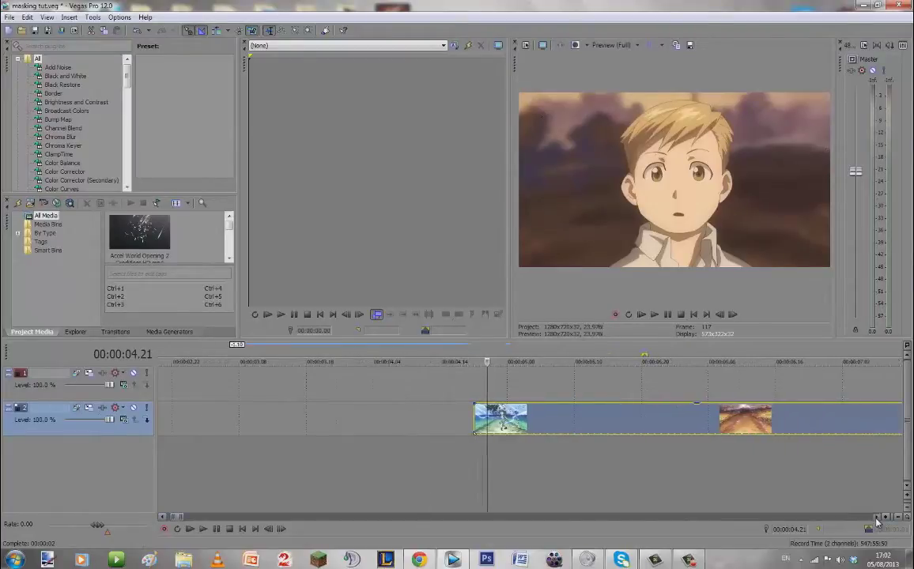
pyautogui.click(876, 519)
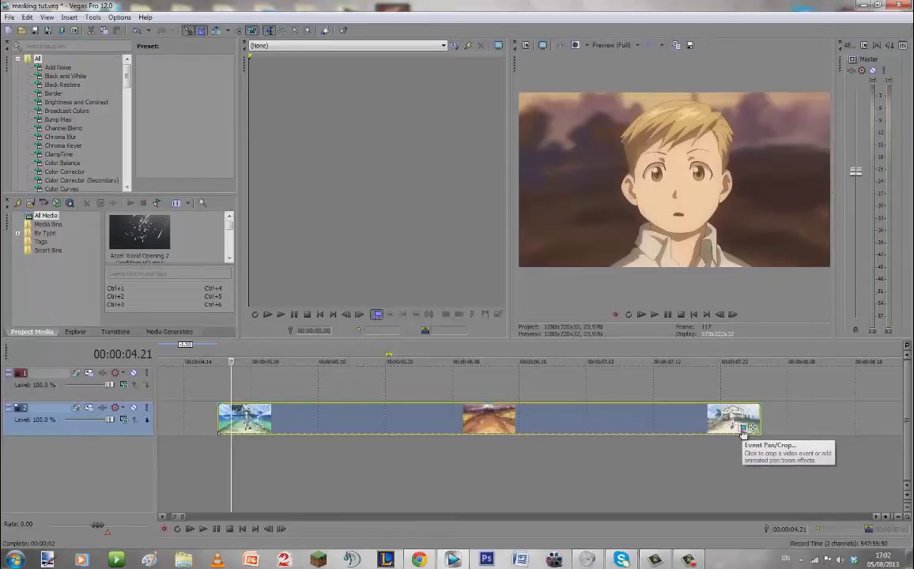
pyautogui.click(742, 430)
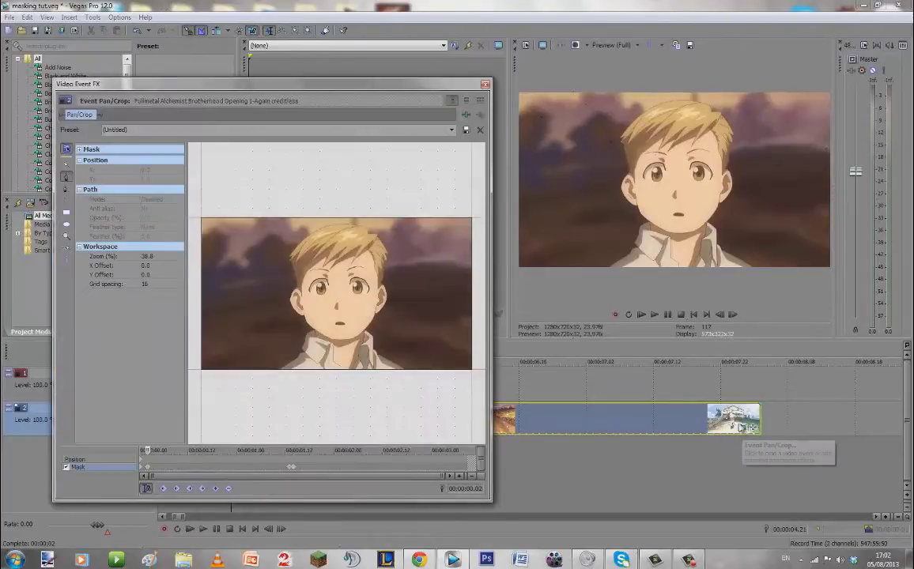
# Step: Delete the two old keyframes midway along the mask timeline
pyautogui.rightClick(290, 469)
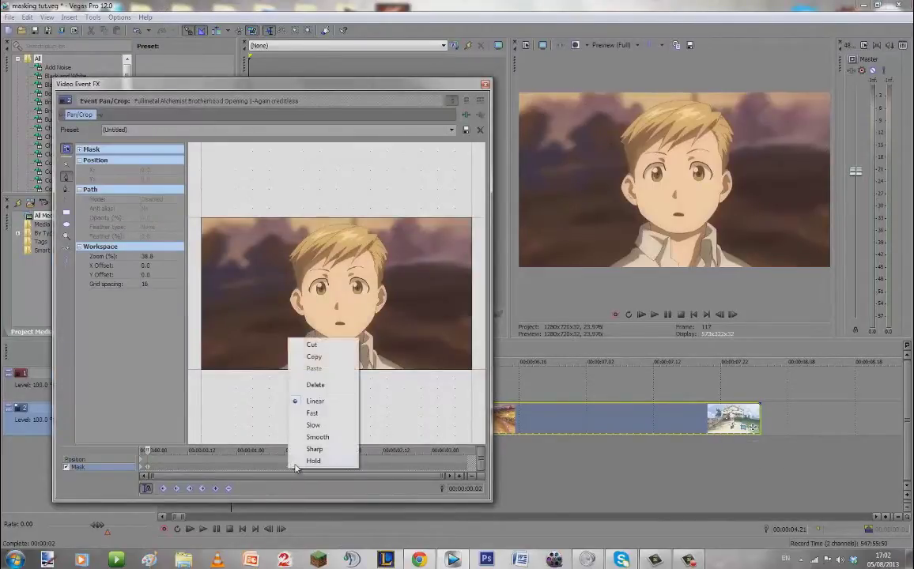
pyautogui.click(316, 385)
pyautogui.rightClick(297, 466)
pyautogui.click(335, 385)
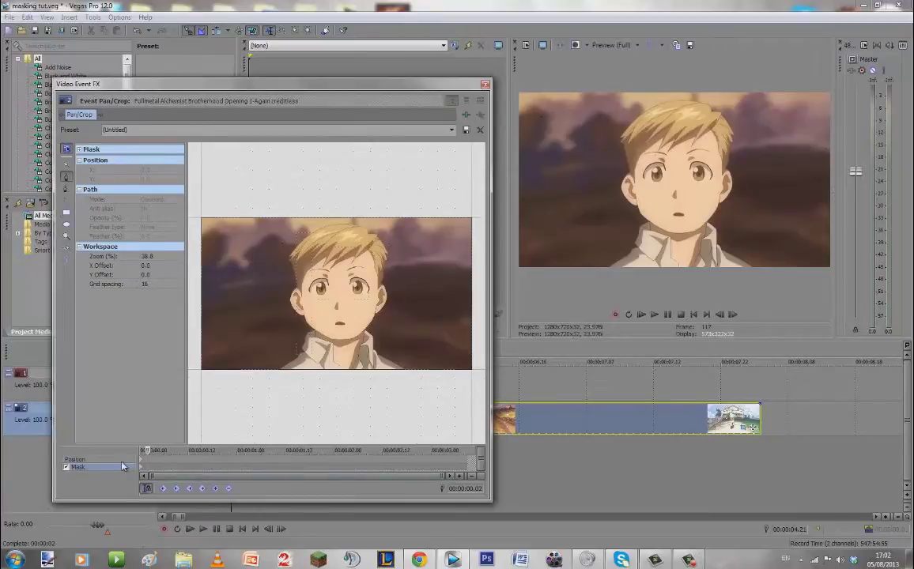
# Step: Switch the mask off while showing the Position settings, and return to the Mask settings with the mask enabled
pyautogui.click(117, 459)
pyautogui.click(66, 468)
pyautogui.click(113, 460)
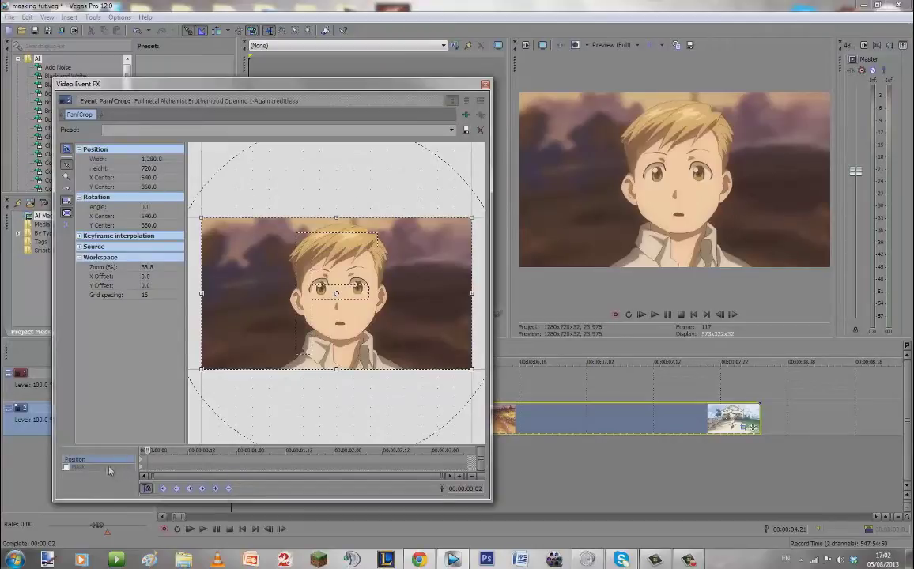
pyautogui.click(83, 468)
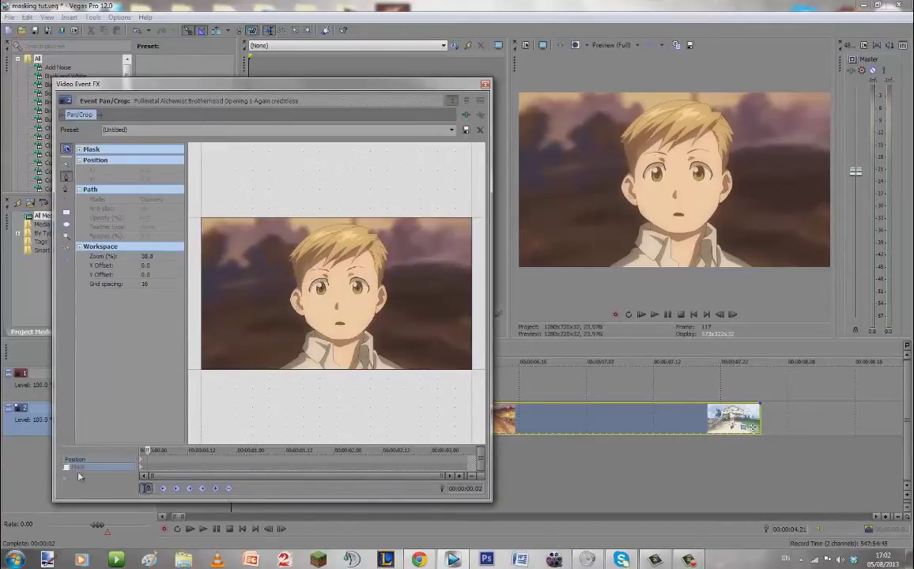
# Step: Use the Anchor Creation Tool to trace the boy's outline from the lower-left shoulder past the collar and ear to the top of his hair
pyautogui.scroll(6, 293, 312)
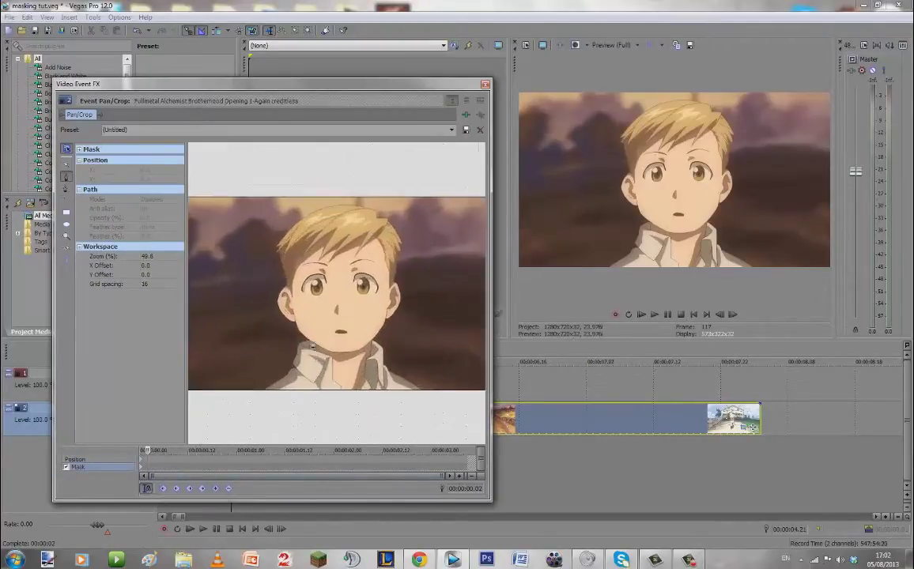
pyautogui.scroll(-1, 340, 345)
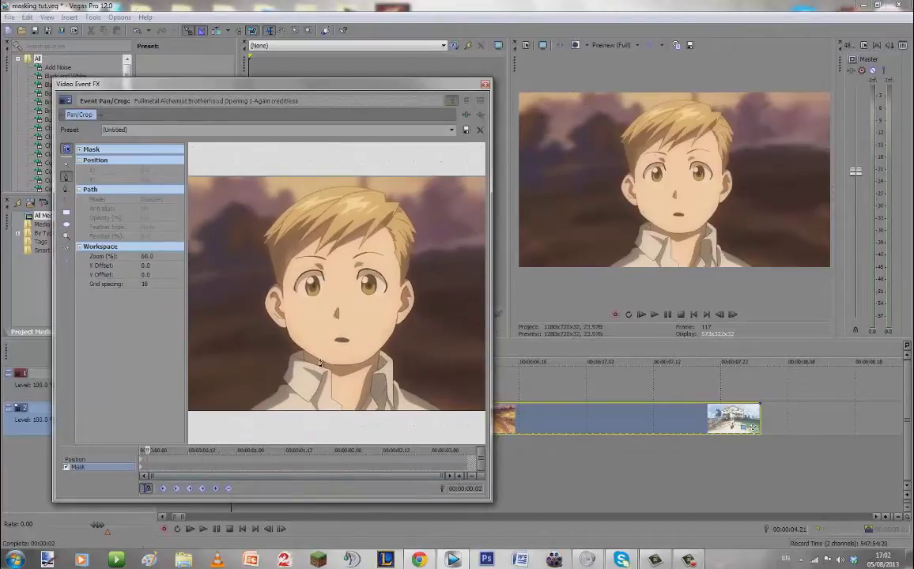
pyautogui.scroll(2, 321, 363)
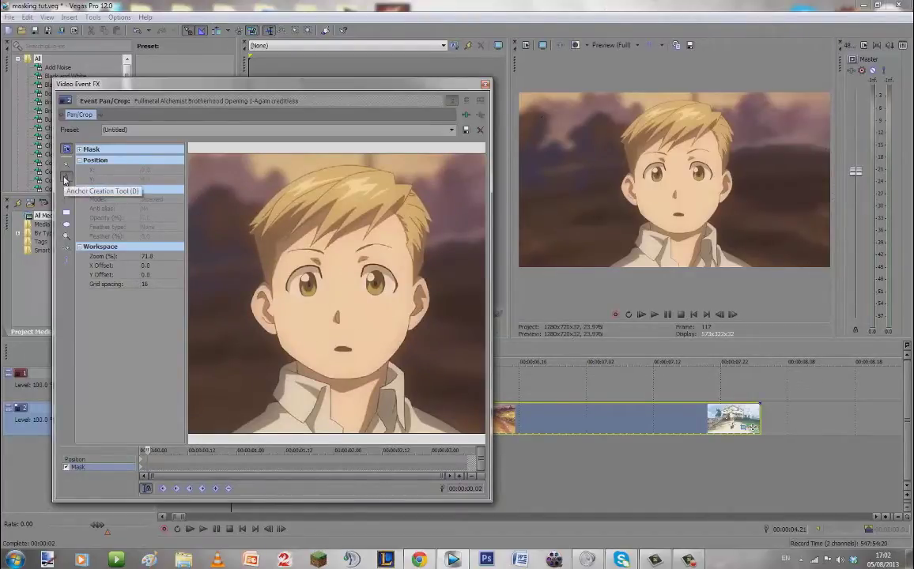
pyautogui.click(65, 177)
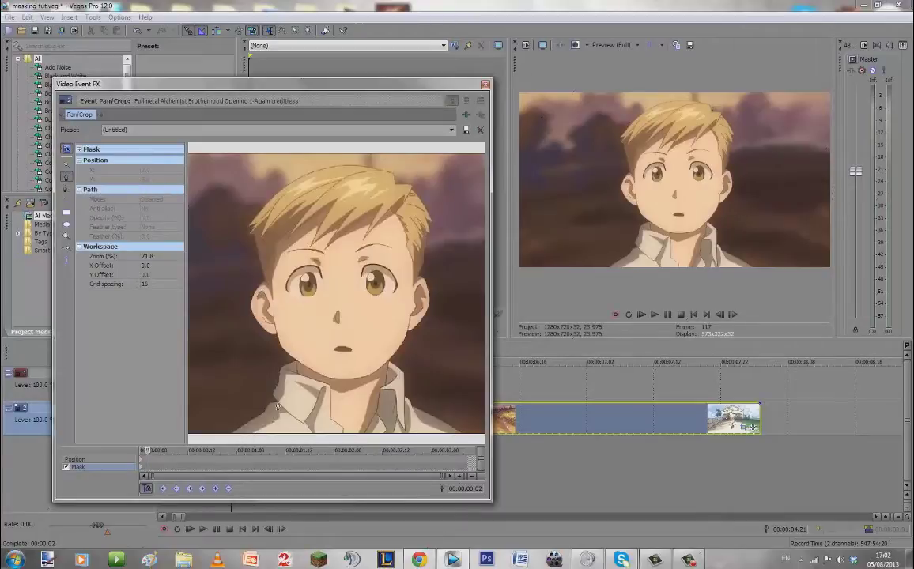
pyautogui.scroll(1, 260, 389)
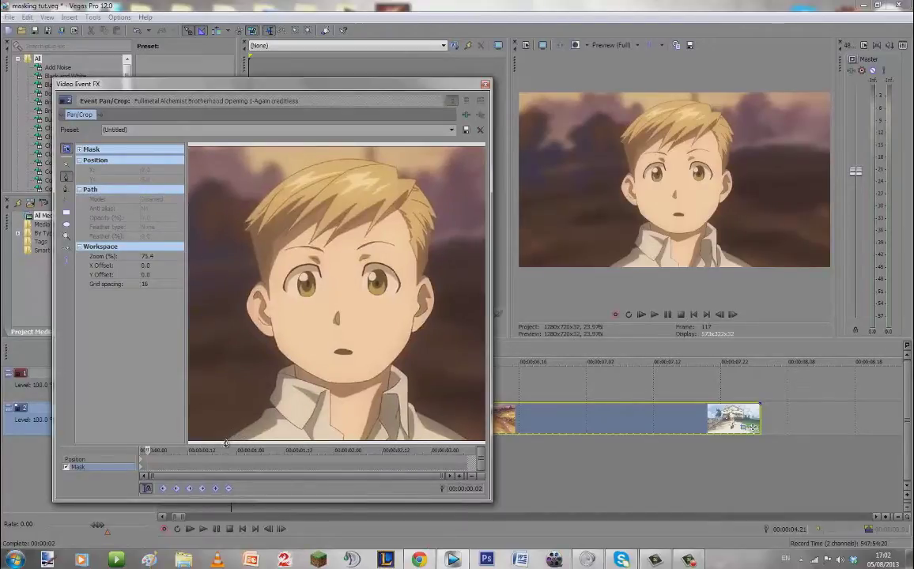
pyautogui.click(226, 441)
pyautogui.click(243, 430)
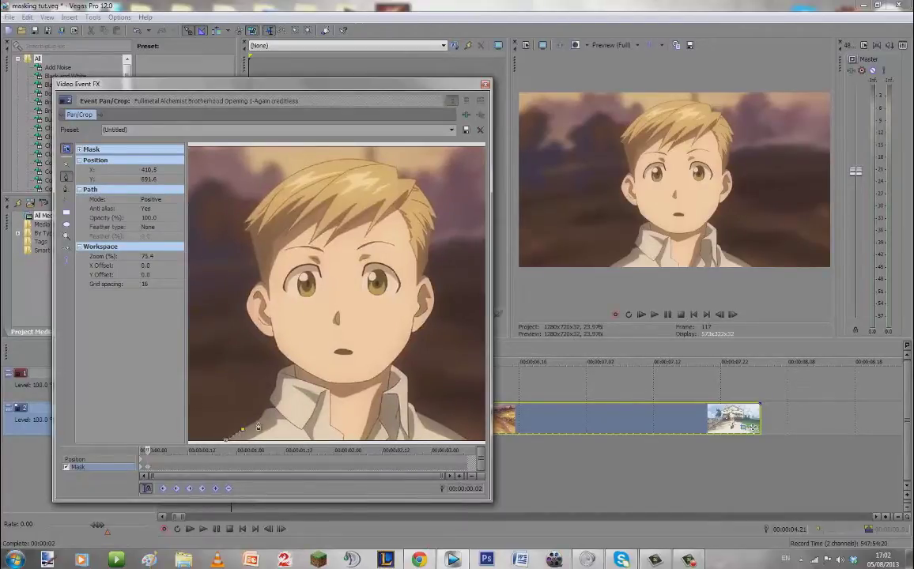
pyautogui.click(260, 419)
pyautogui.click(270, 400)
pyautogui.click(274, 387)
pyautogui.click(276, 373)
pyautogui.click(293, 363)
pyautogui.click(277, 347)
pyautogui.click(269, 337)
pyautogui.click(259, 330)
pyautogui.click(247, 312)
pyautogui.click(246, 299)
pyautogui.click(259, 262)
pyautogui.click(258, 204)
pyautogui.click(284, 180)
pyautogui.click(306, 166)
pyautogui.click(336, 158)
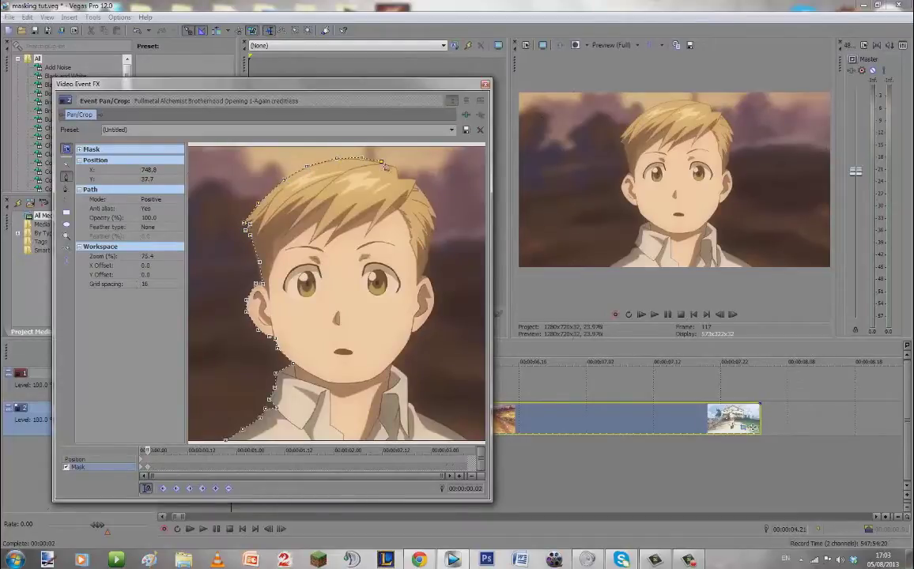
# Step: Continue the mask outline down the right side of the hair, ear, collar and shoulder, and close the path at its starting anchor
pyautogui.click(431, 208)
pyautogui.click(437, 299)
pyautogui.click(396, 355)
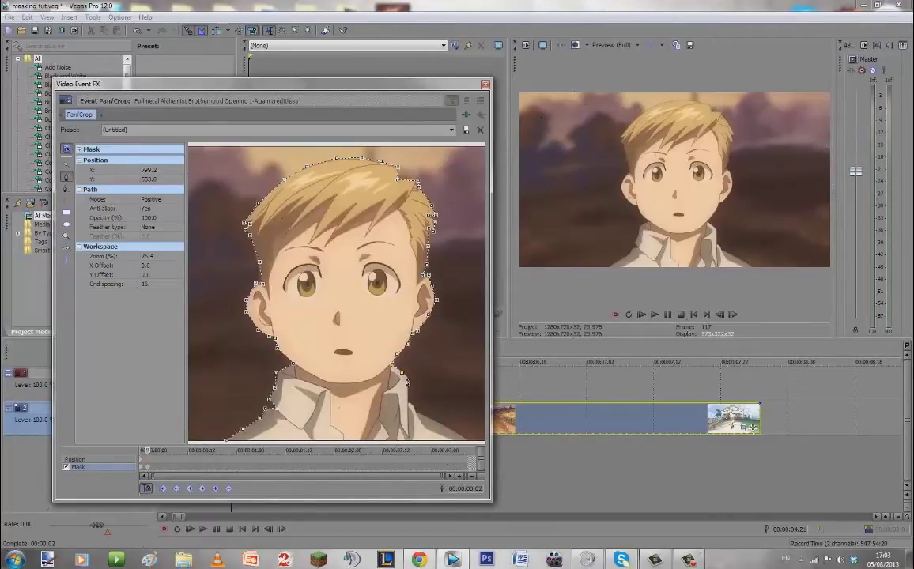
pyautogui.click(412, 410)
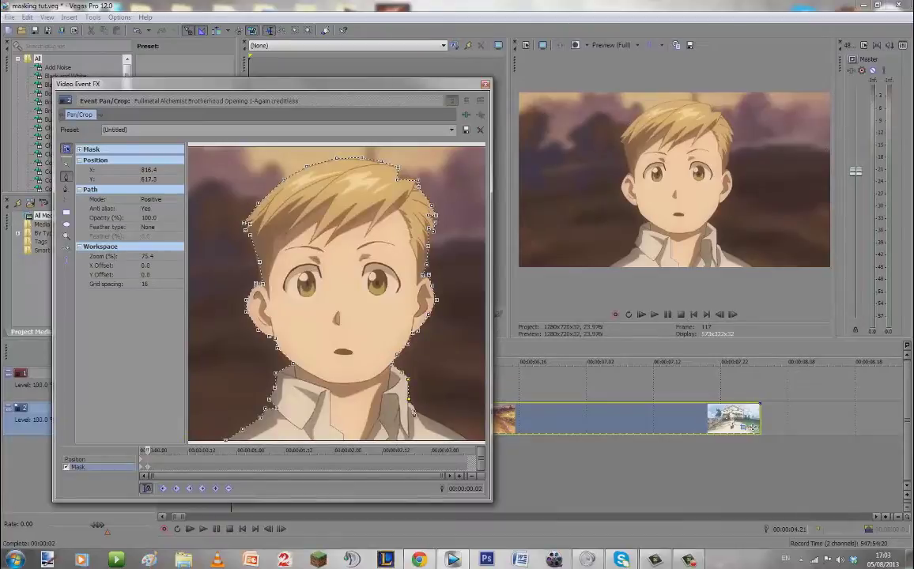
pyautogui.click(451, 428)
pyautogui.click(469, 442)
pyautogui.scroll(-1, 227, 443)
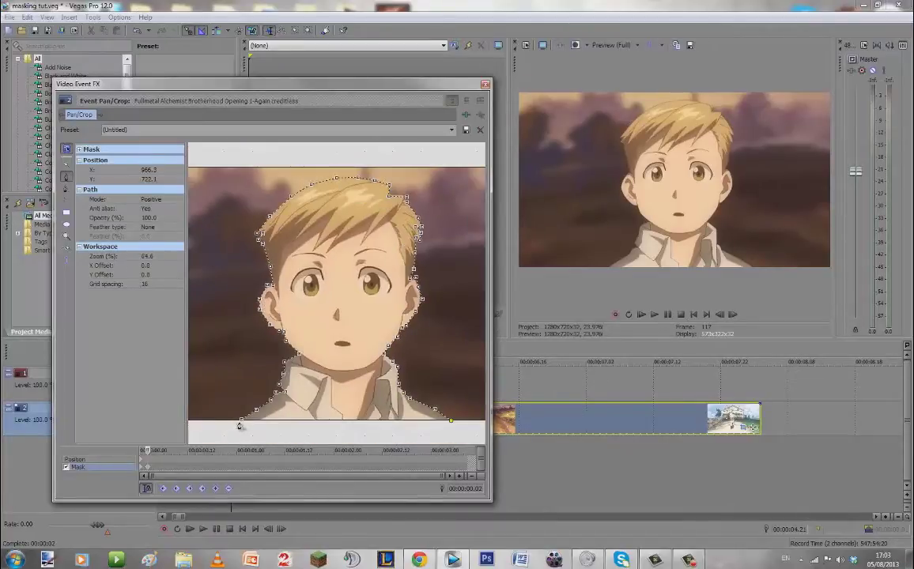
pyautogui.click(240, 422)
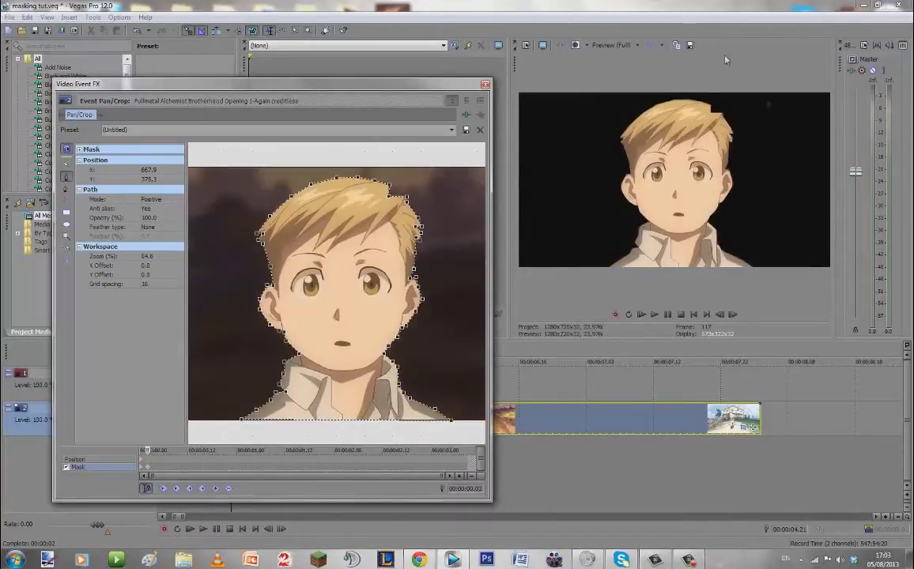
# Step: Nudge the whole mask slightly with the Normal Edit Tool and undo the last adjustment
pyautogui.scroll(1, 378, 327)
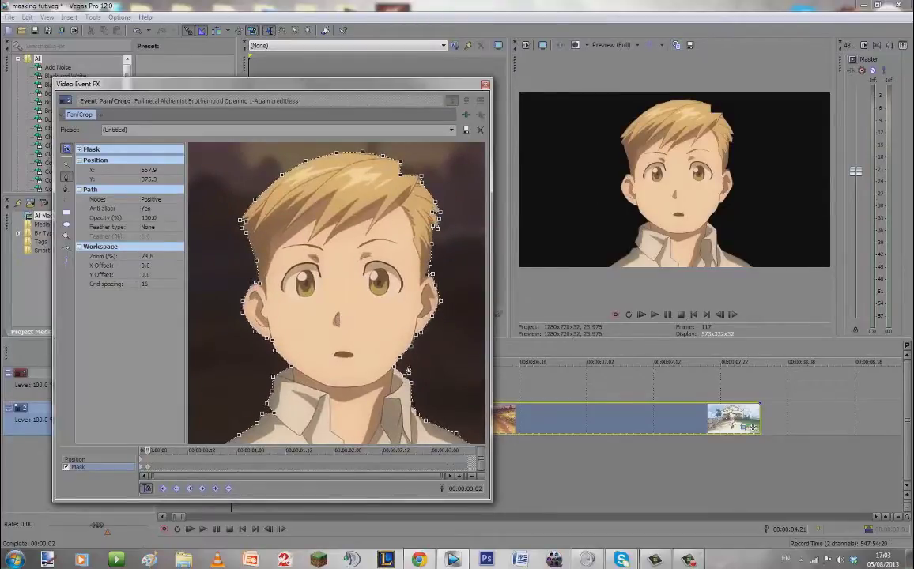
pyautogui.scroll(2, 408, 370)
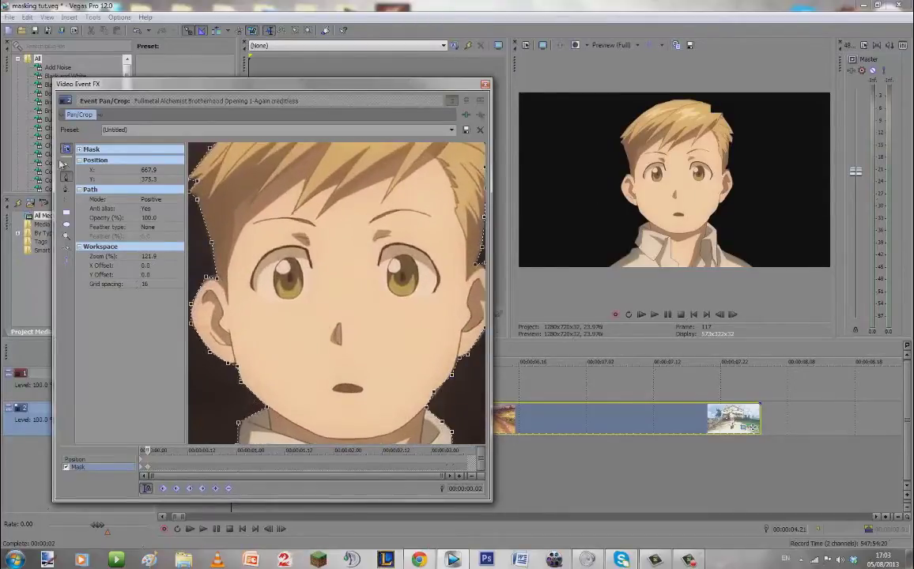
pyautogui.click(66, 164)
pyautogui.scroll(-3, 419, 378)
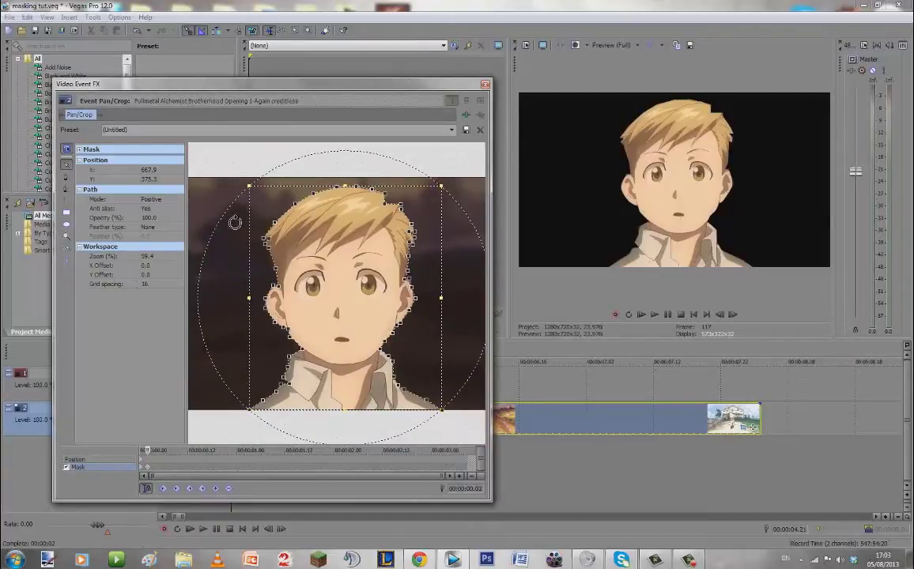
pyautogui.moveTo(231, 231); pyautogui.dragTo(254, 249)
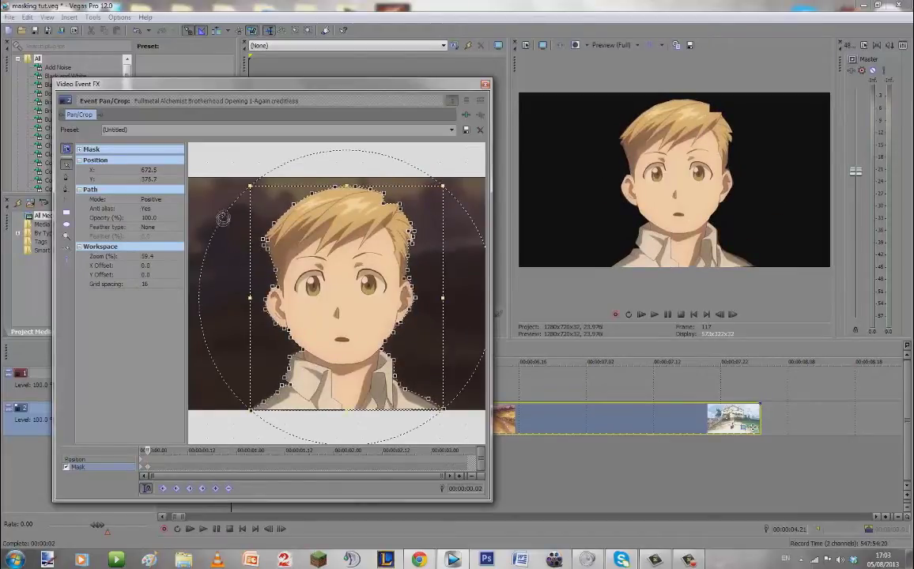
pyautogui.moveTo(251, 186)
pyautogui.mouseDown()
pyautogui.moveTo(219, 159)
pyautogui.moveTo(285, 236)
pyautogui.moveTo(223, 181)
pyautogui.moveTo(253, 202)
pyautogui.moveTo(250, 187)
pyautogui.mouseUp()
pyautogui.hotkey('ctrl', 'z')
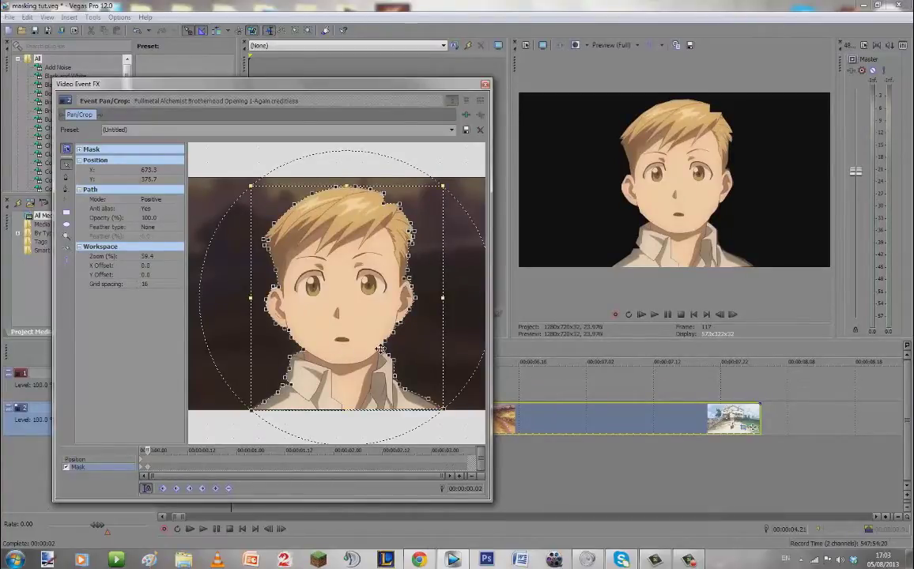
# Step: Deselect the whole mask and adjust individual anchors along the boy's right-hand jawline to follow the face more closely
pyautogui.scroll(2, 381, 350)
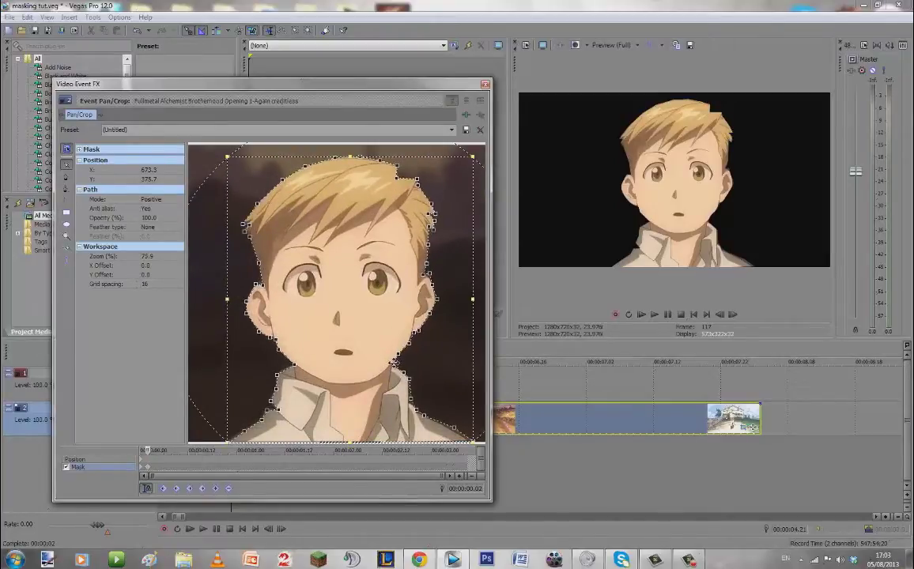
pyautogui.scroll(2, 393, 364)
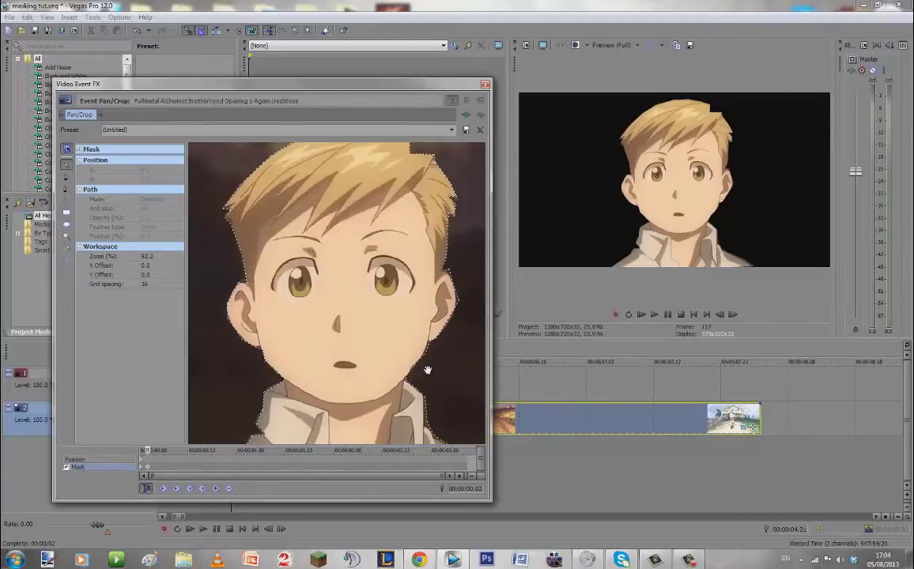
pyautogui.scroll(2, 418, 373)
pyautogui.scroll(1, 444, 409)
pyautogui.click(447, 404)
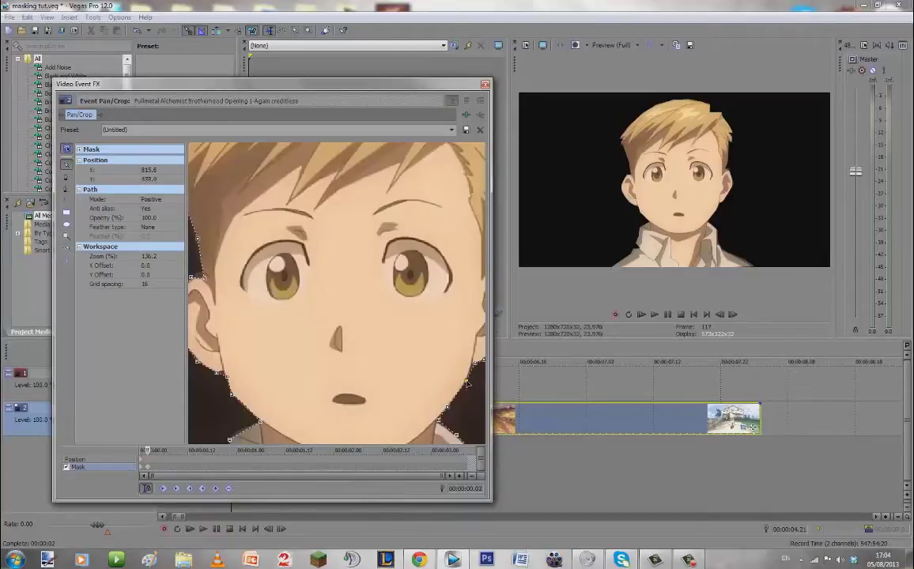
# Step: Fine-tune the mask anchors at both lower shoulder corners and beside the left-hand ear
pyautogui.scroll(-3, 449, 348)
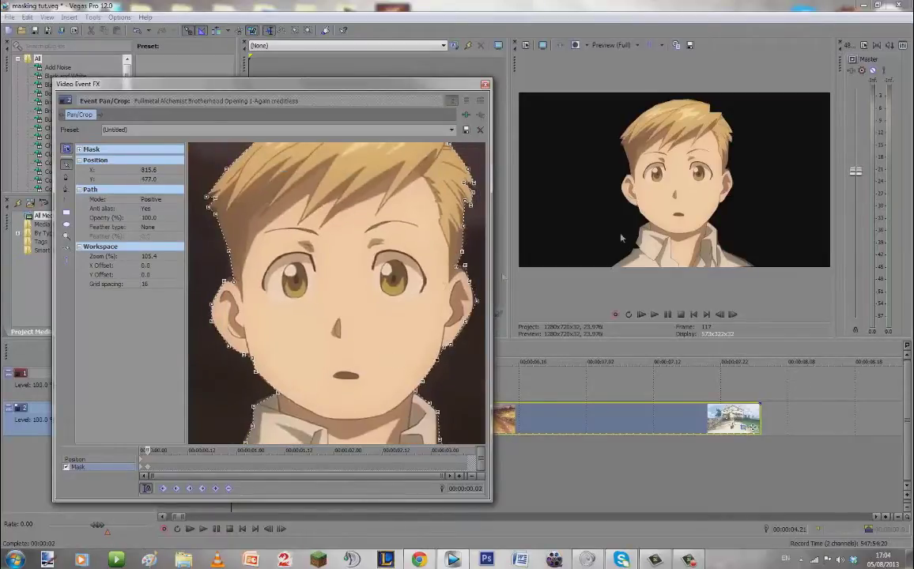
pyautogui.scroll(-3, 257, 332)
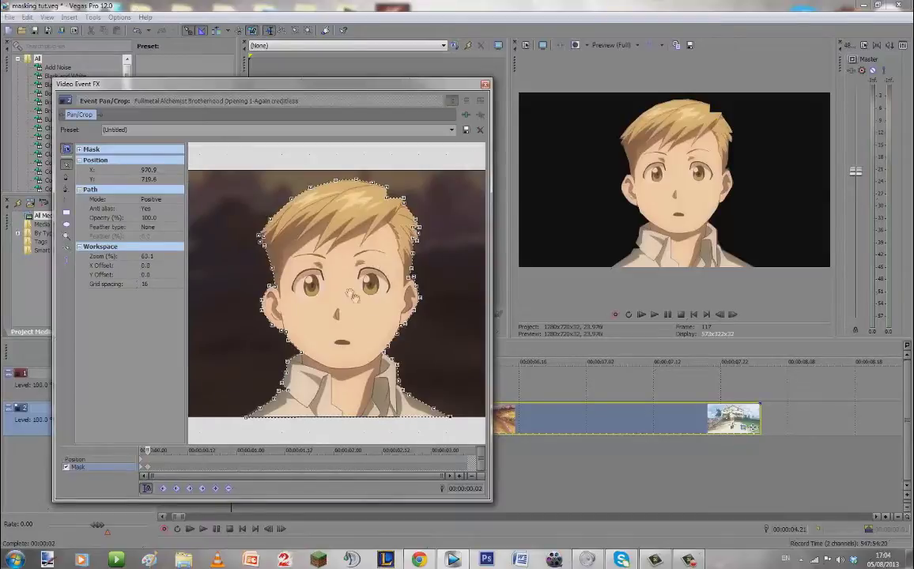
pyautogui.scroll(-1, 235, 342)
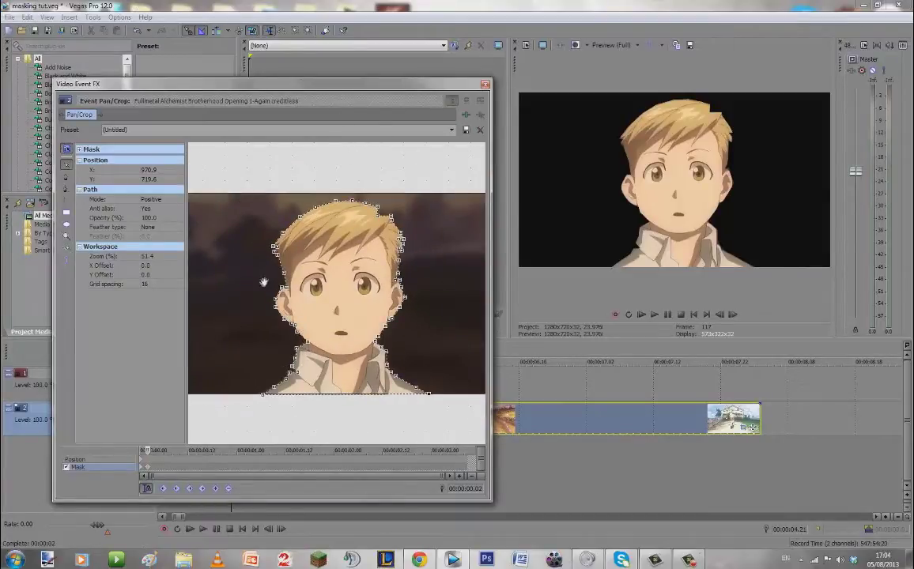
pyautogui.scroll(2, 281, 297)
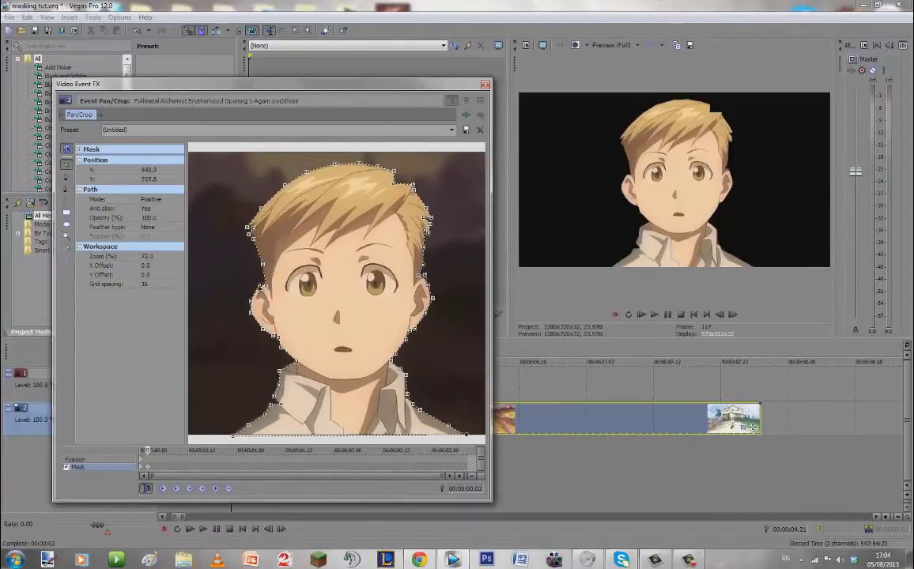
pyautogui.scroll(-1, 257, 295)
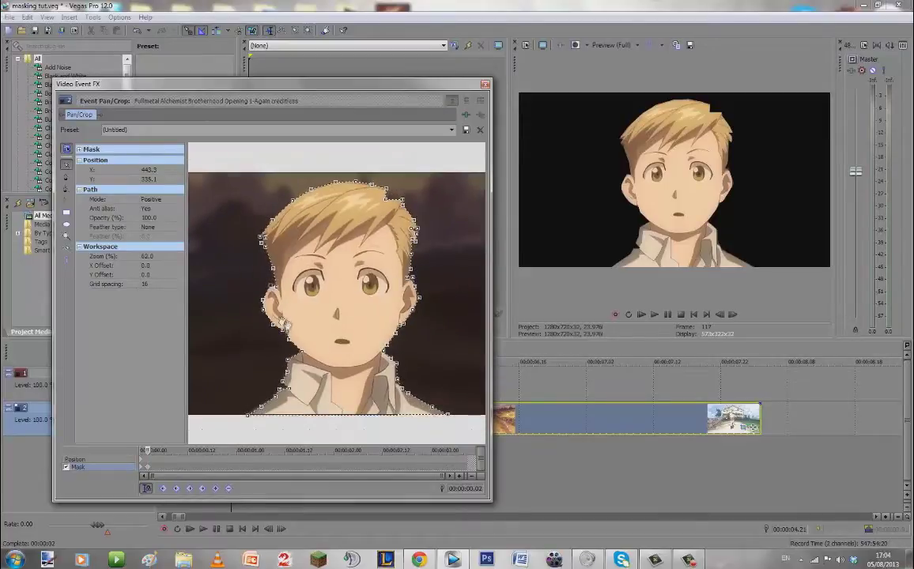
pyautogui.scroll(1, 199, 187)
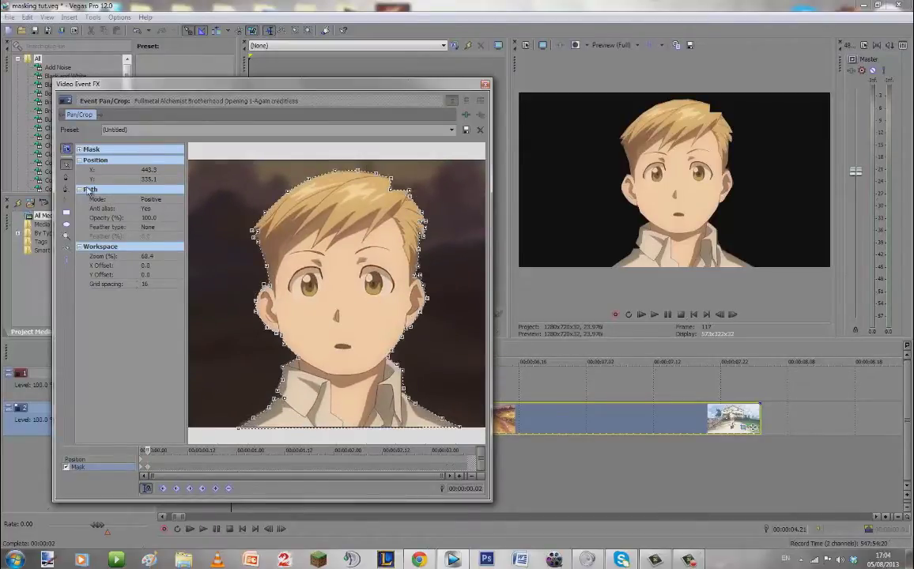
# Step: Try the Negative and Disabled modes on the boy's mask path and return the mode to Positive
pyautogui.click(146, 199)
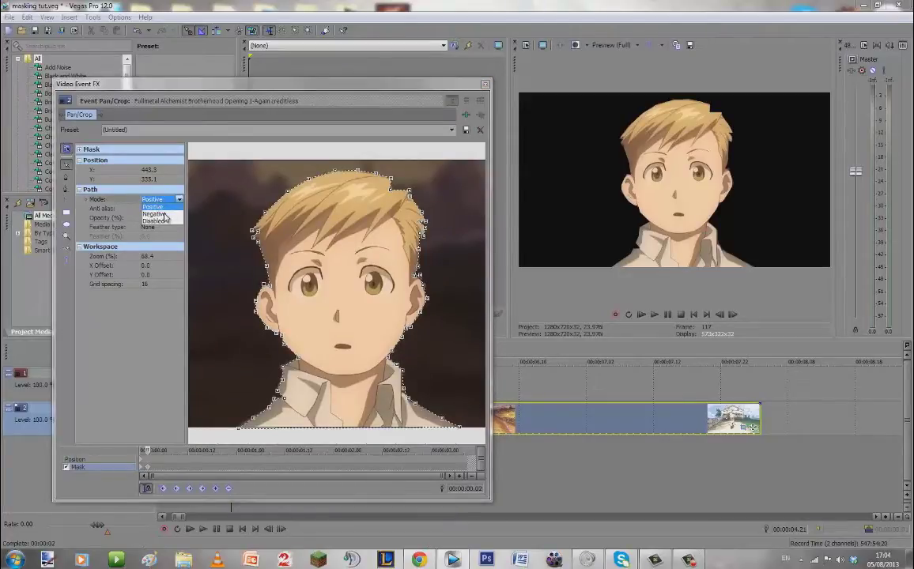
pyautogui.click(155, 214)
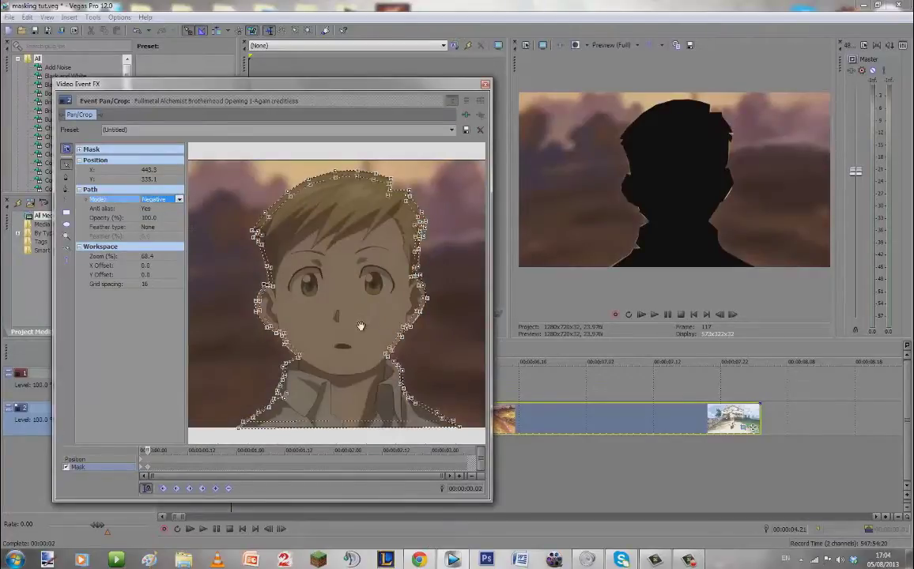
pyautogui.scroll(-2, 380, 290)
pyautogui.scroll(-1, 340, 325)
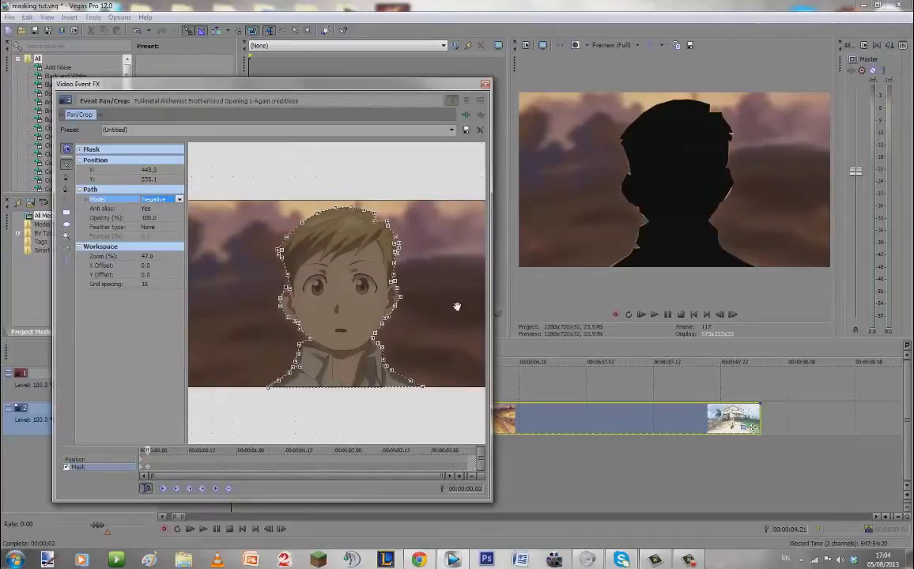
pyautogui.click(154, 199)
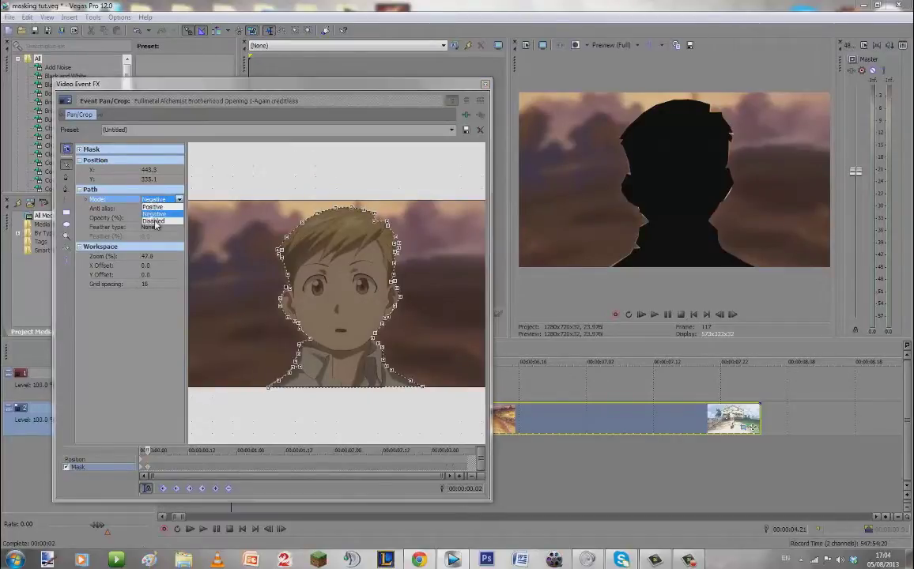
pyautogui.click(153, 222)
pyautogui.click(161, 199)
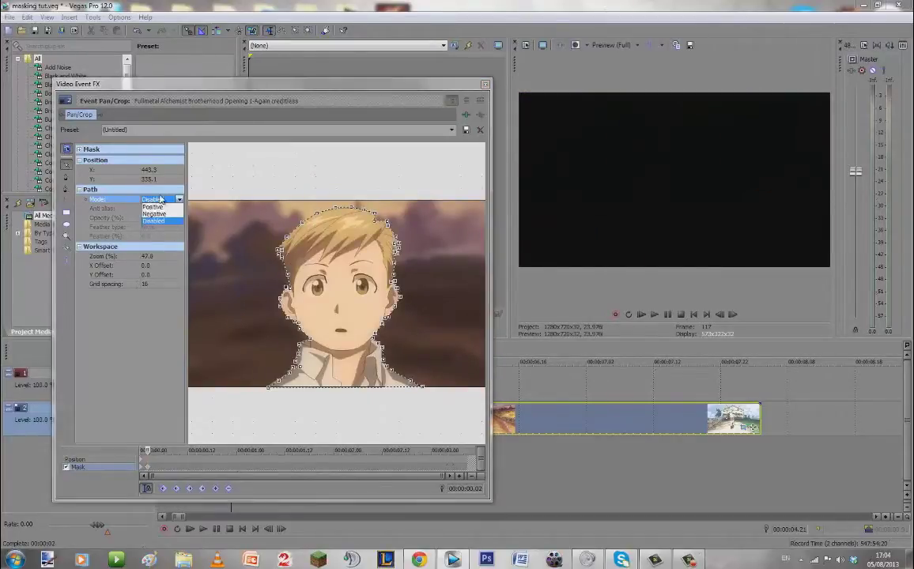
pyautogui.click(153, 206)
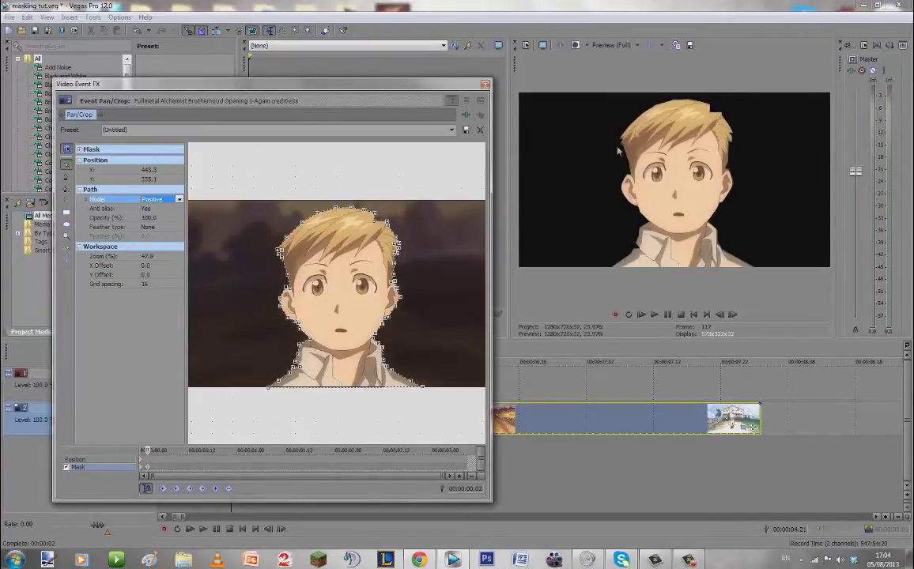
# Step: Set the mask path's feather type to In and its feather amount to 1.0%
pyautogui.click(162, 227)
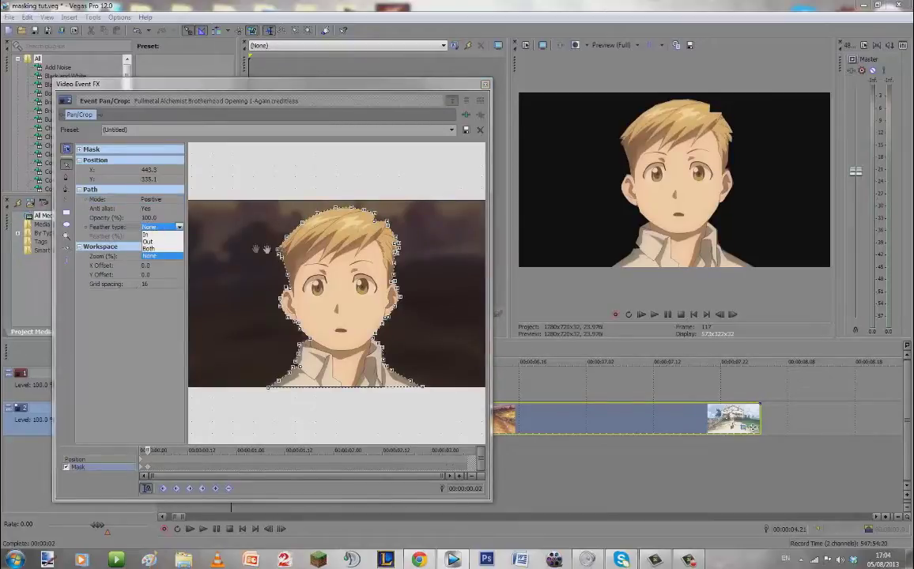
pyautogui.click(147, 234)
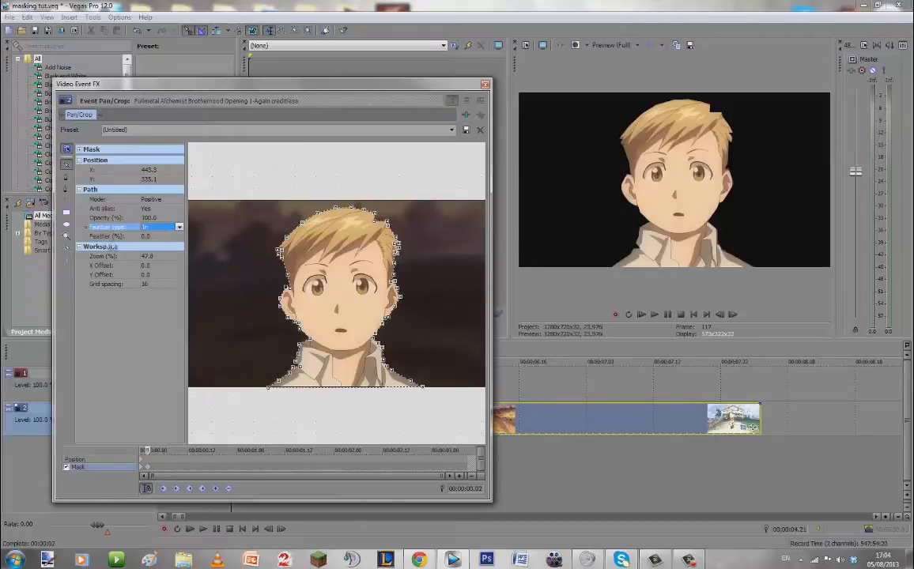
pyautogui.click(169, 236)
pyautogui.click(172, 235)
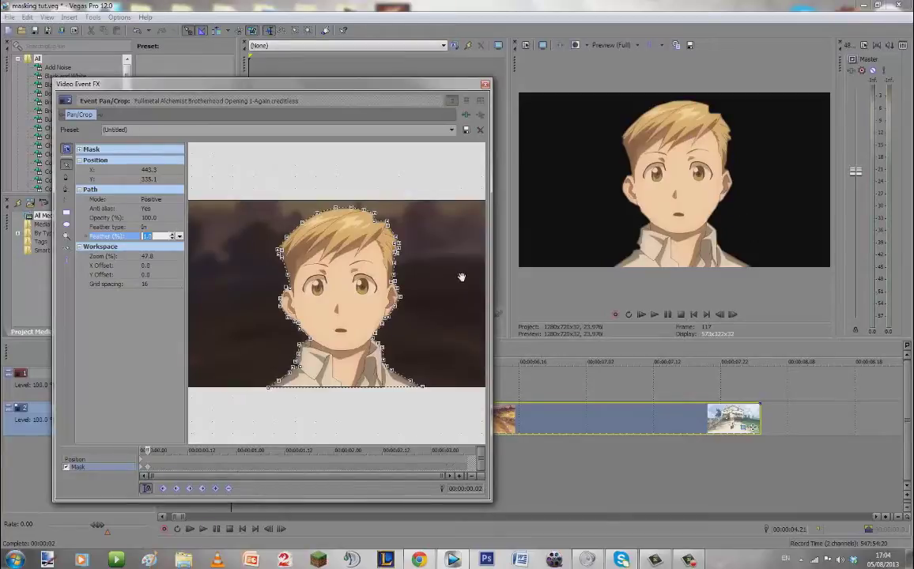
pyautogui.click(173, 234)
pyautogui.click(172, 236)
pyautogui.click(172, 234)
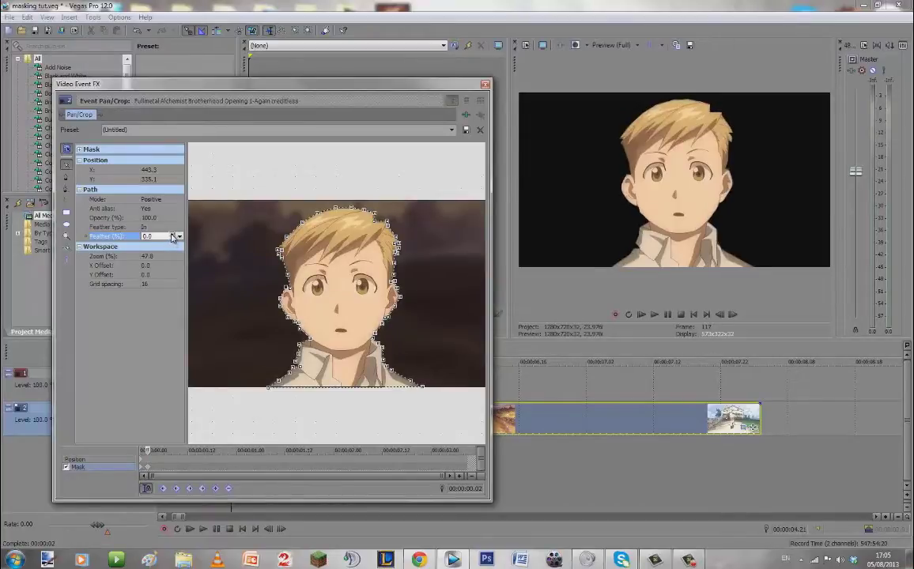
pyautogui.click(164, 227)
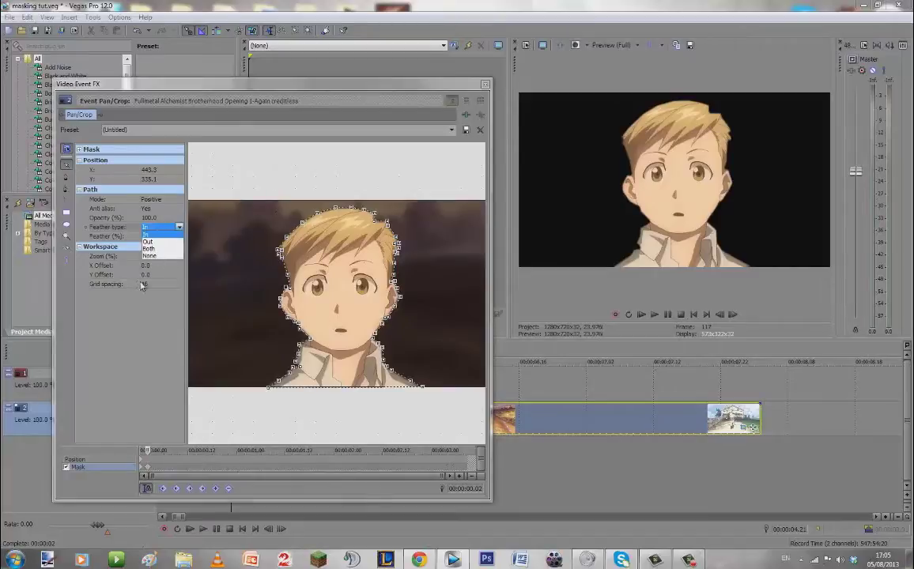
pyautogui.click(127, 257)
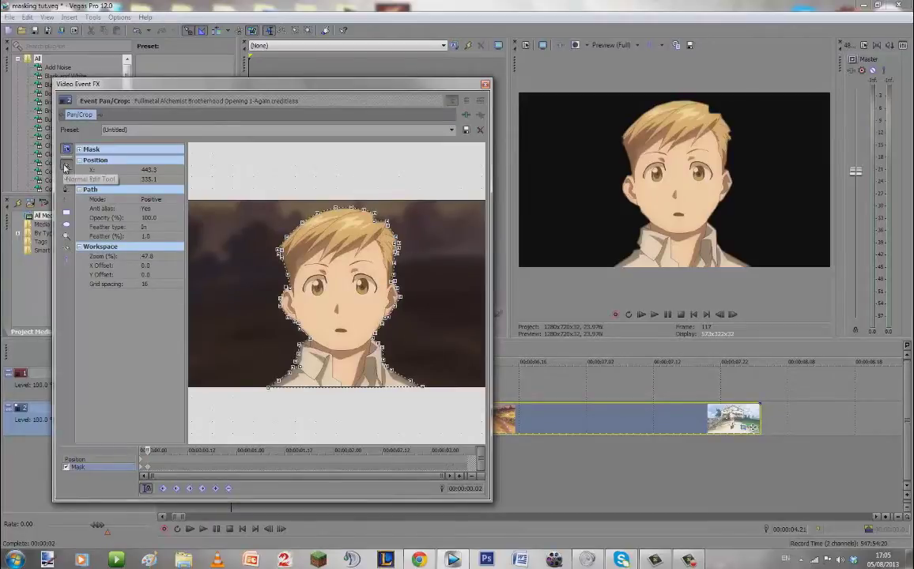
# Step: Inspect the feathered mask edge and its anchors around the boy up close, and close the Event Pan/Crop window
pyautogui.moveTo(248, 298)
pyautogui.mouseDown()
pyautogui.moveTo(289, 247)
pyautogui.moveTo(212, 345)
pyautogui.moveTo(294, 378)
pyautogui.moveTo(235, 292)
pyautogui.mouseUp()
pyautogui.scroll(2, 234, 293)
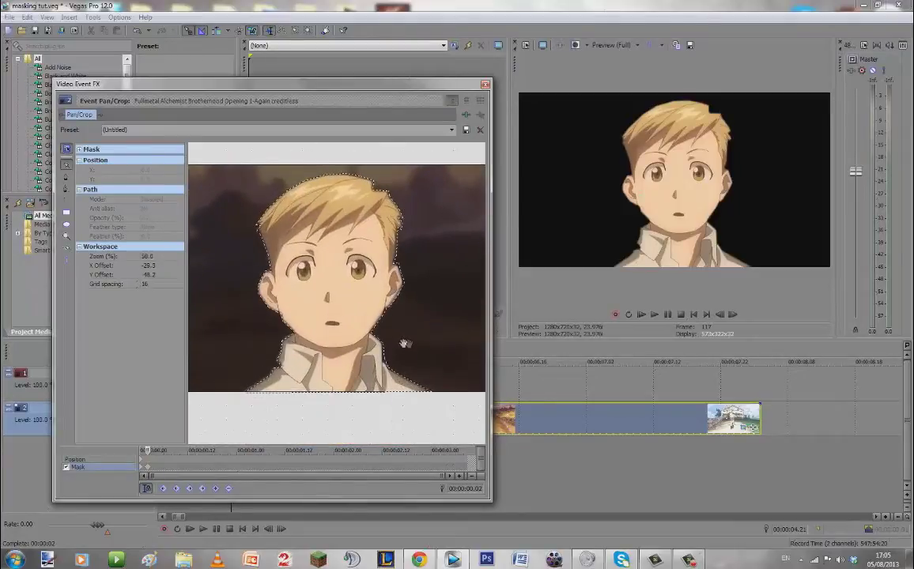
pyautogui.scroll(2, 367, 318)
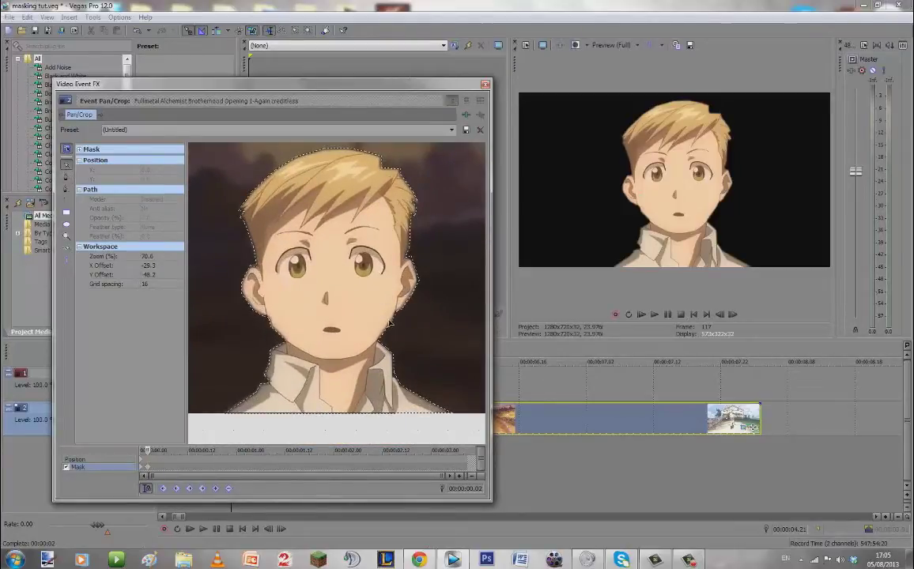
pyautogui.click(391, 322)
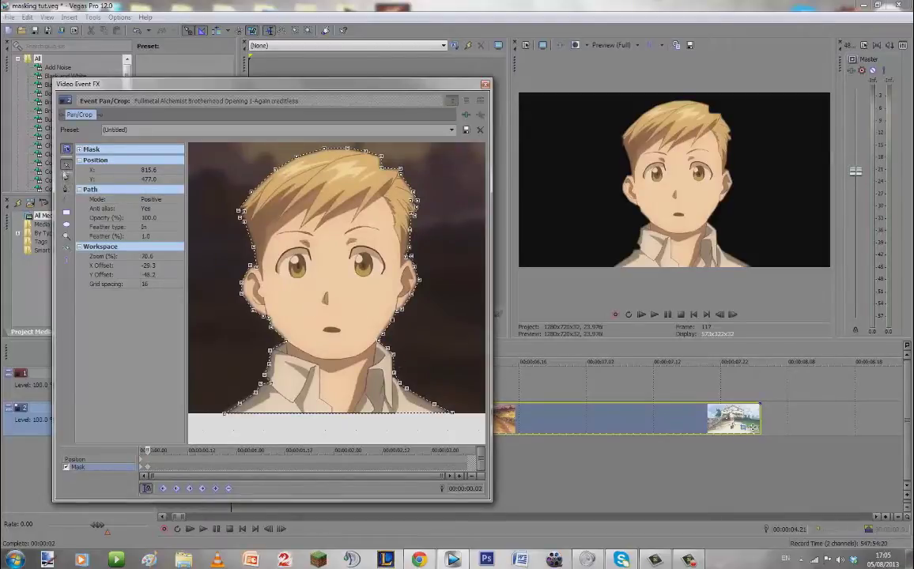
pyautogui.scroll(-4, 361, 370)
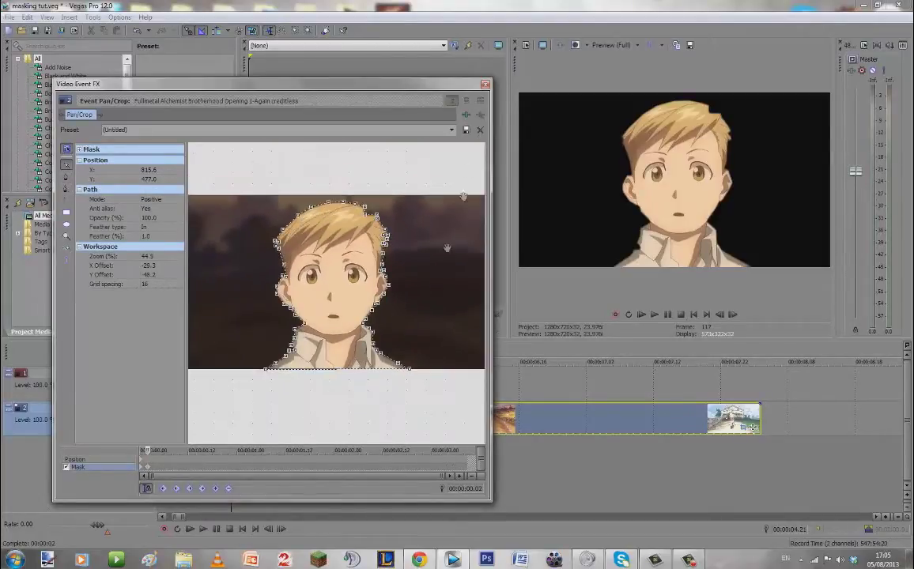
pyautogui.click(485, 85)
# Step: Go to the leaf clips at the start of the timeline and select the one on track 2
pyautogui.scroll(-5, 254, 445)
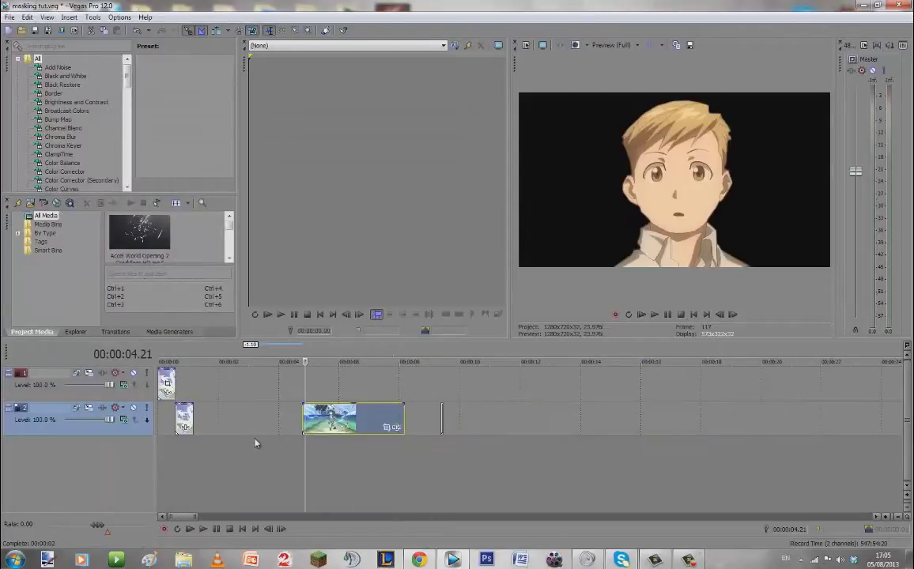
pyautogui.click(174, 417)
pyautogui.scroll(6, 312, 447)
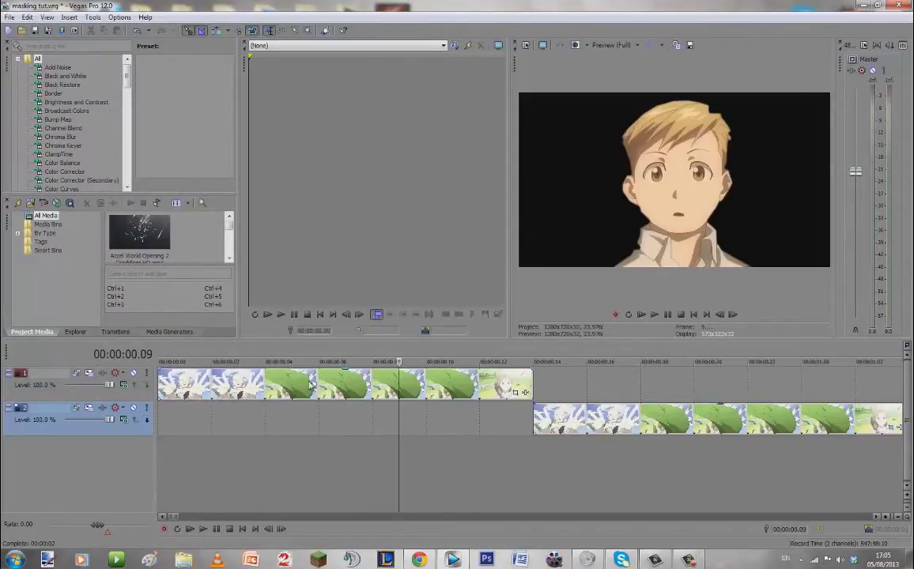
pyautogui.click(236, 396)
pyautogui.scroll(-3, 242, 403)
pyautogui.scroll(-3, 284, 415)
pyautogui.scroll(2, 330, 419)
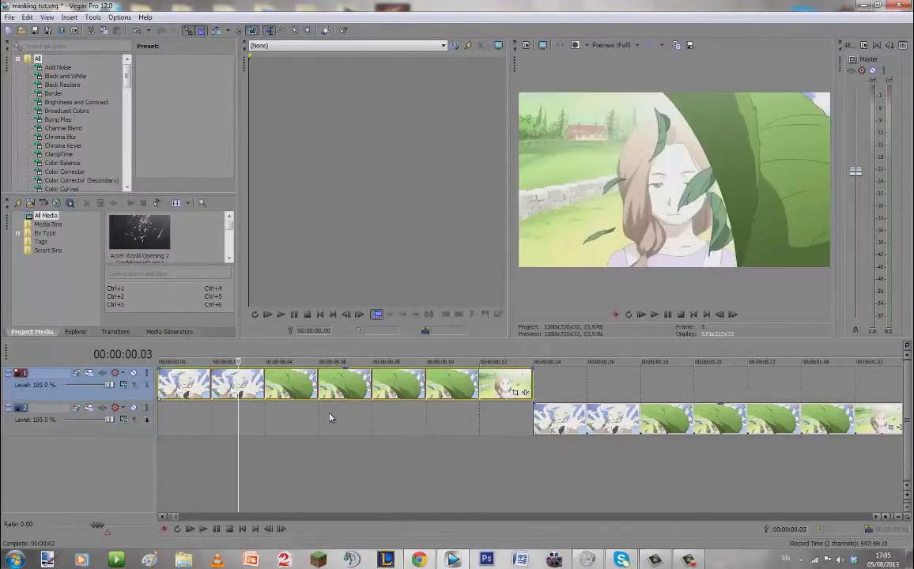
pyautogui.scroll(-2, 459, 420)
pyautogui.click(460, 423)
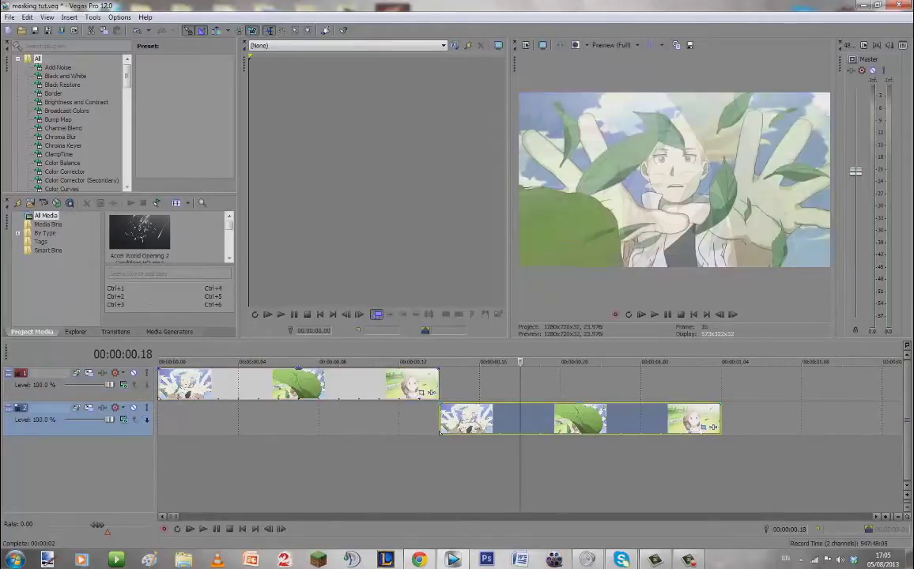
# Step: Make a time selection spanning the track 2 leaf clip and play it from the clip's start
pyautogui.moveTo(441, 466); pyautogui.dragTo(722, 470)
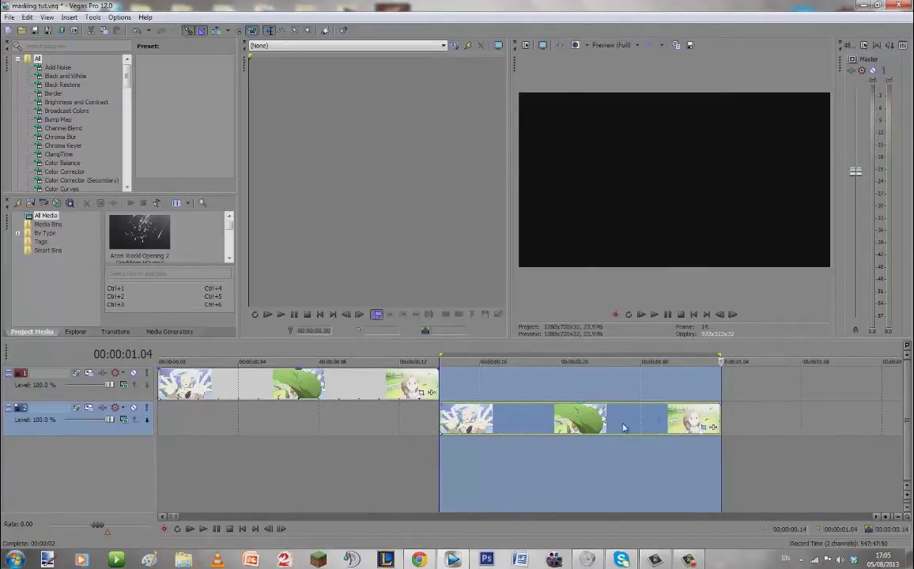
pyautogui.press('space')
pyautogui.press('space')
pyautogui.click(440, 417)
pyautogui.press('space')
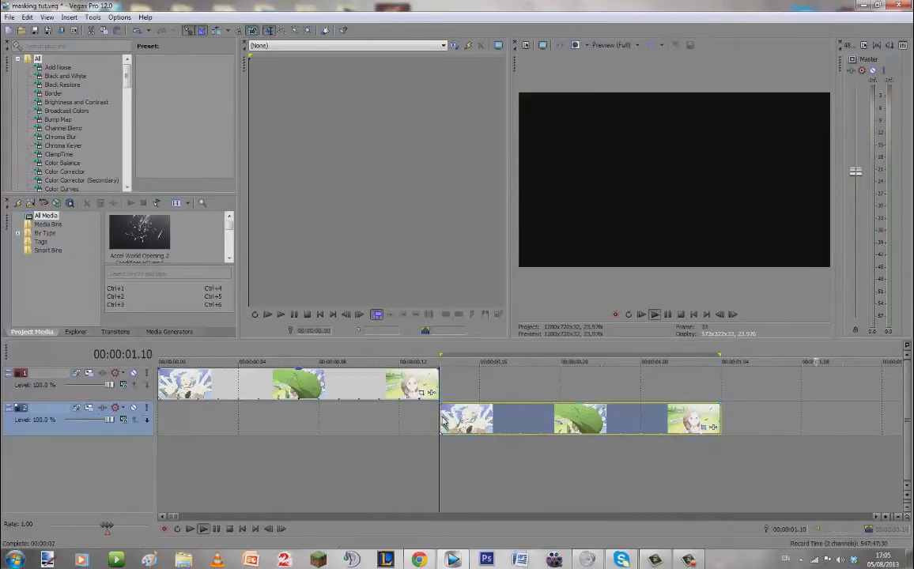
# Step: Trim the end of the track 2 leaf clip back to 00:00:01.03 and play the shortened clip
pyautogui.click(715, 393)
pyautogui.moveTo(716, 427); pyautogui.dragTo(700, 426)
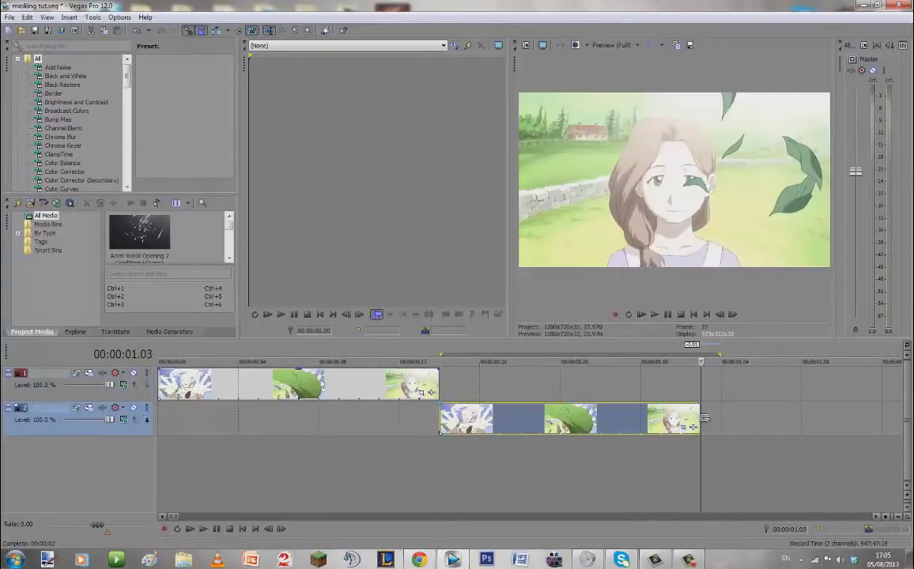
pyautogui.click(451, 396)
pyautogui.press('space')
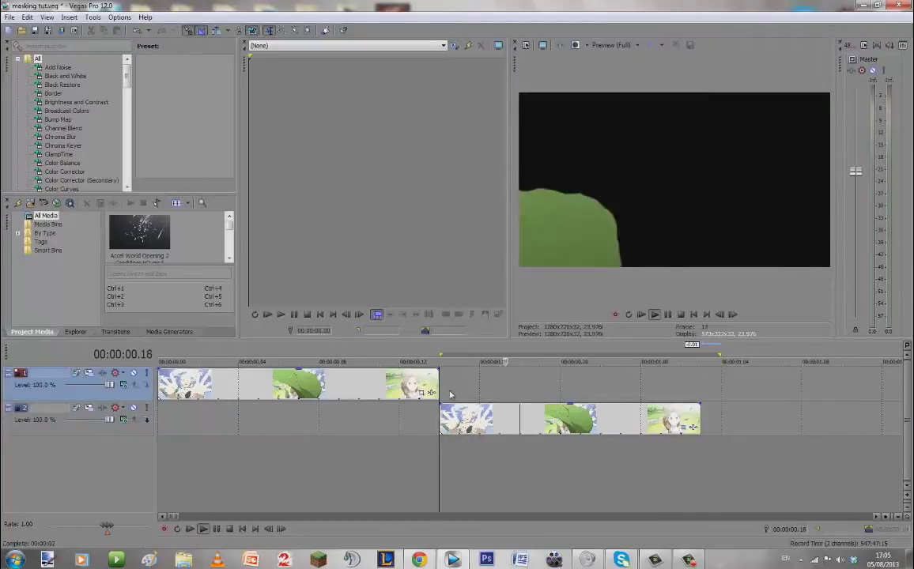
pyautogui.press('space')
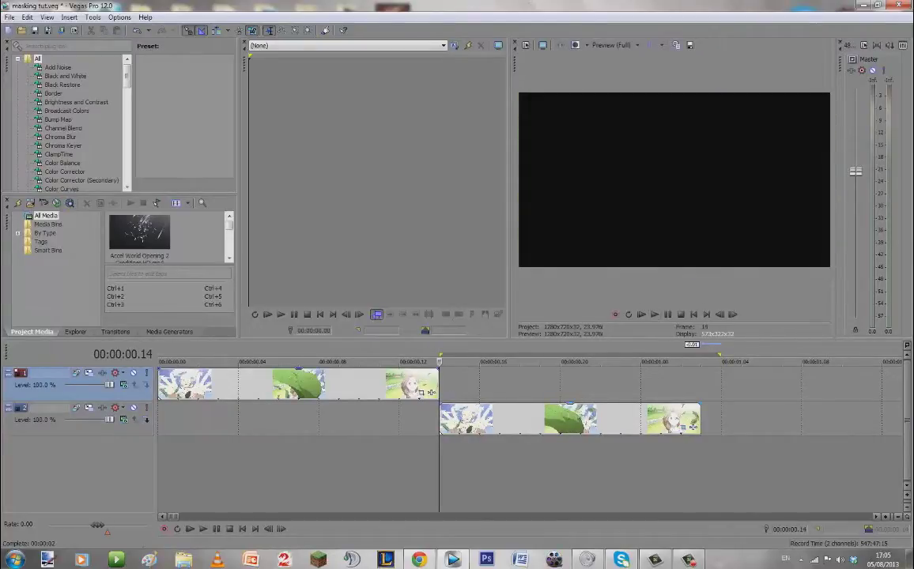
# Step: Set the loop region across both leaf clips, from 00:00:00.00 to 00:00:01.03, and play from the start
pyautogui.click(158, 415)
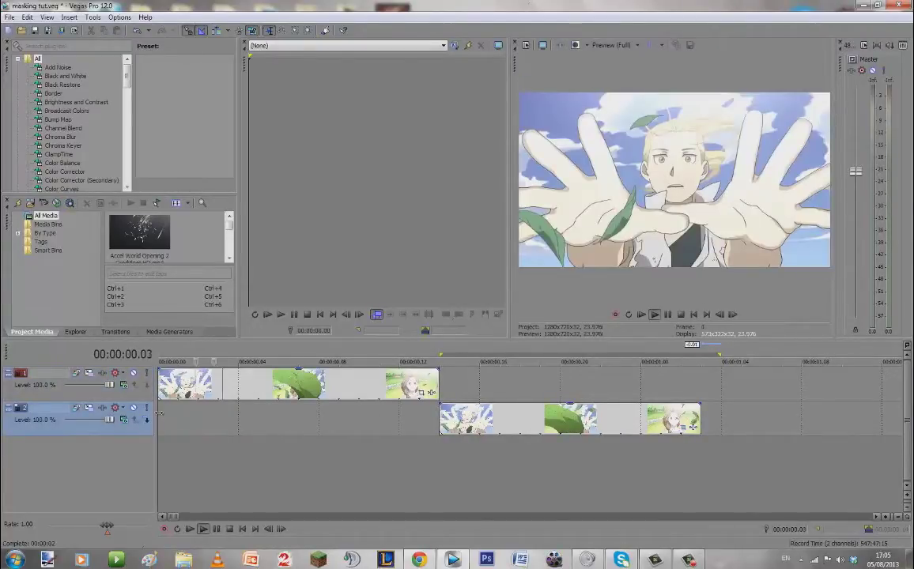
pyautogui.press('space')
pyautogui.moveTo(701, 464); pyautogui.dragTo(162, 467)
pyautogui.click(196, 466)
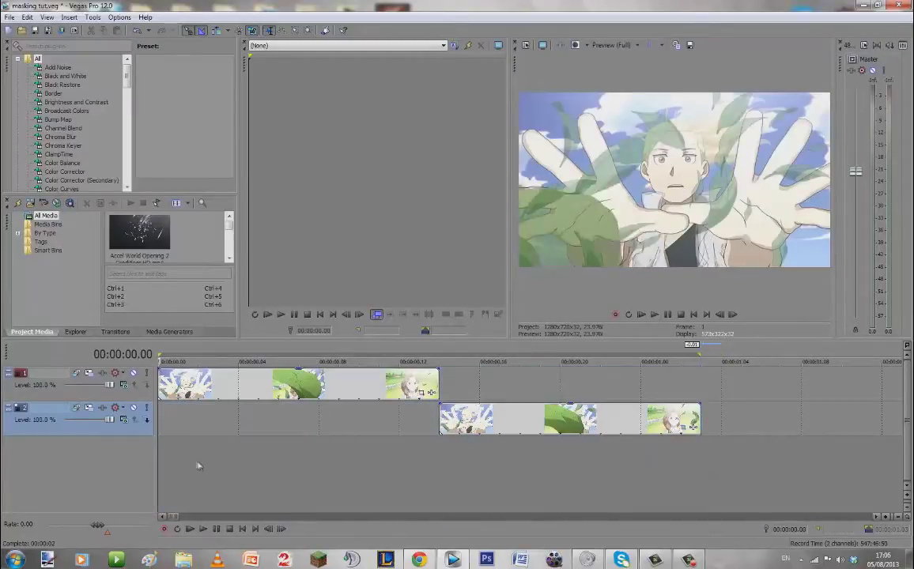
pyautogui.doubleClick(253, 465)
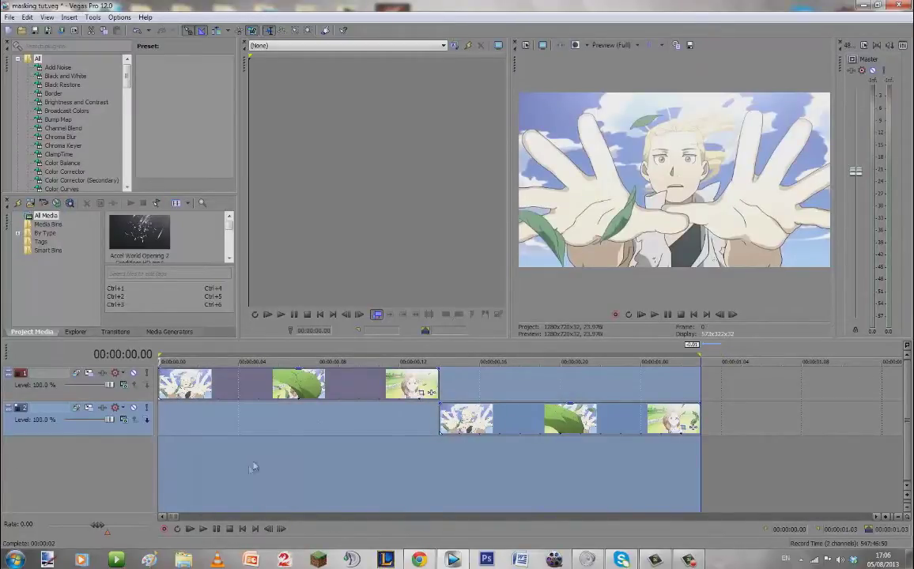
pyautogui.scroll(-4, 270, 448)
pyautogui.scroll(5, 440, 456)
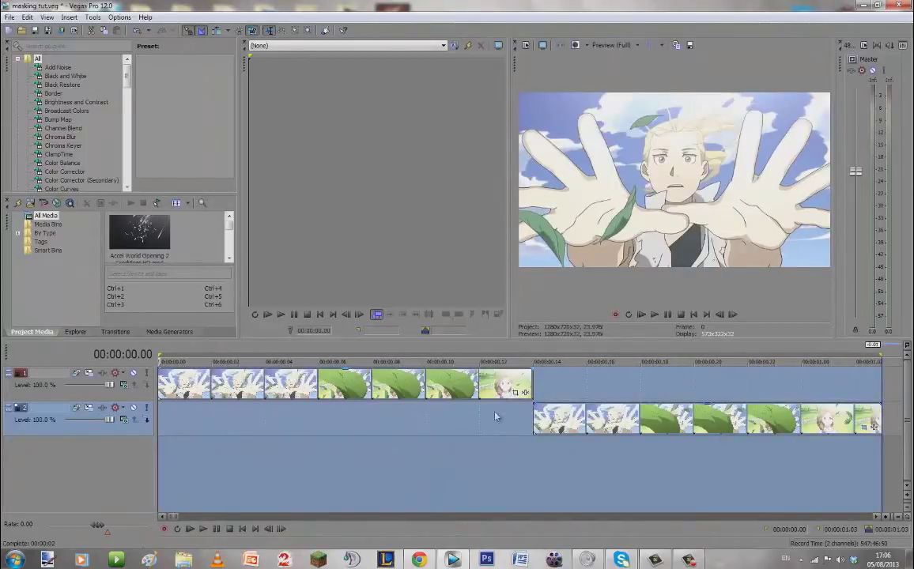
pyautogui.scroll(-1, 276, 427)
pyautogui.click(160, 408)
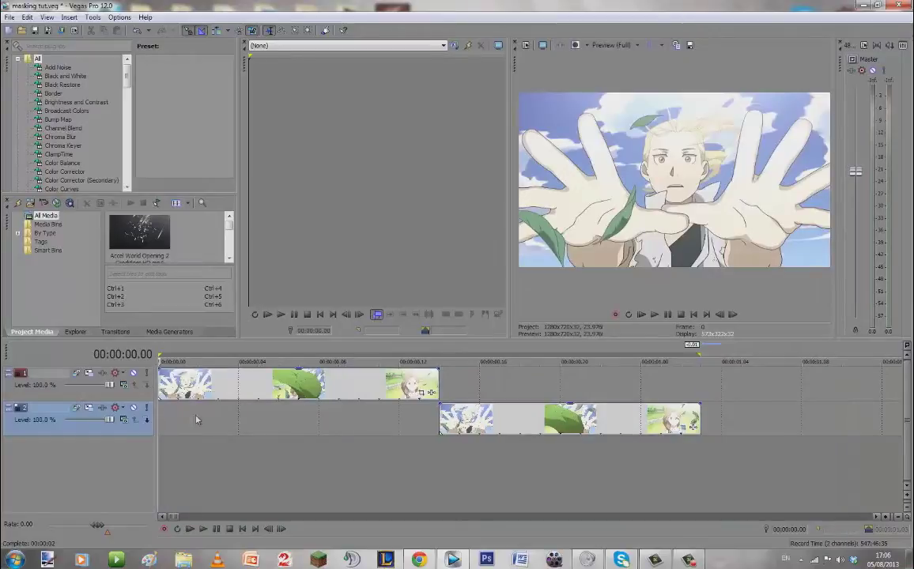
pyautogui.press('space')
pyautogui.press('space')
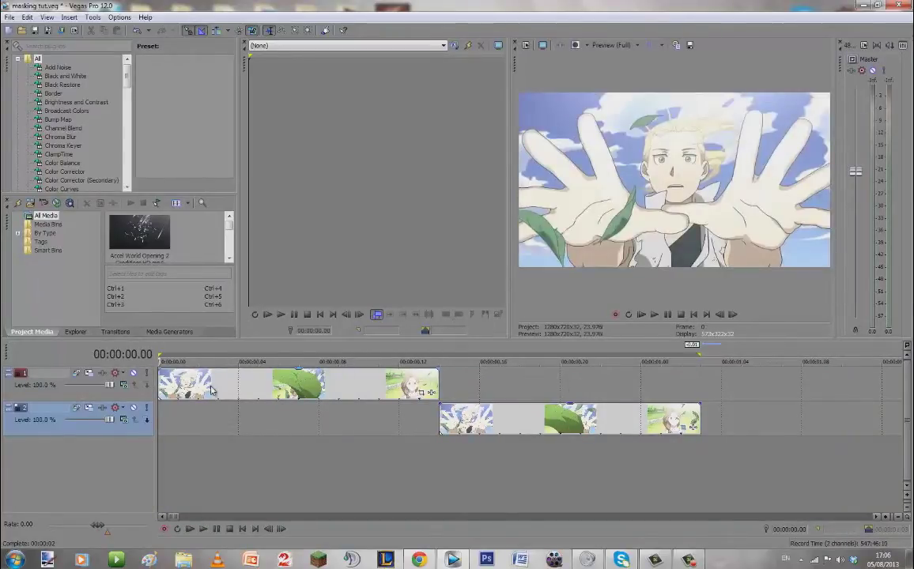
# Step: Select the track 1 leaf clip and step through its frames up to the clip's end at 00:00:00.14
pyautogui.click(218, 382)
pyautogui.press('Right')
pyautogui.press('Right')
pyautogui.press('Right')
pyautogui.press('Right')
pyautogui.press('Right')
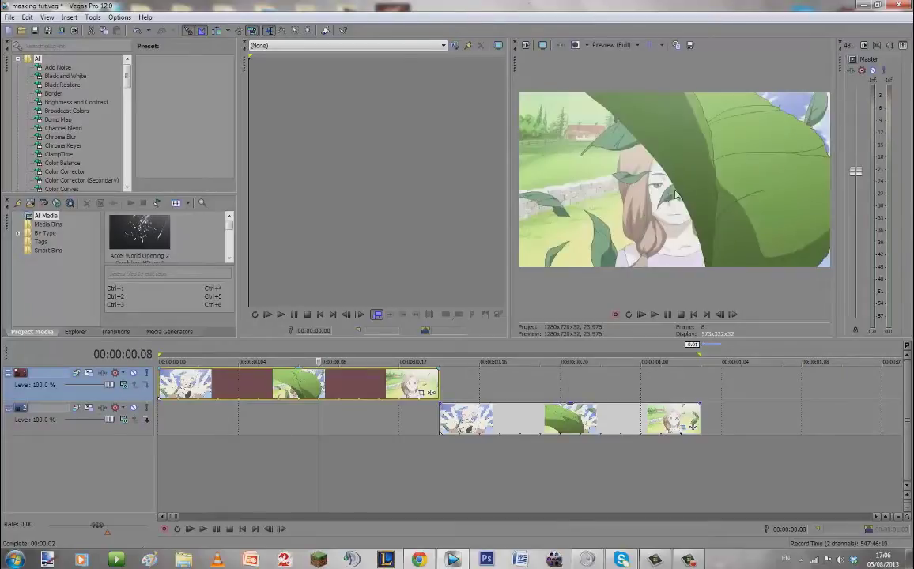
pyautogui.press('Right')
pyautogui.press('Right')
pyautogui.press('Right')
pyautogui.press('Right')
pyautogui.press('Right')
pyautogui.press('Right')
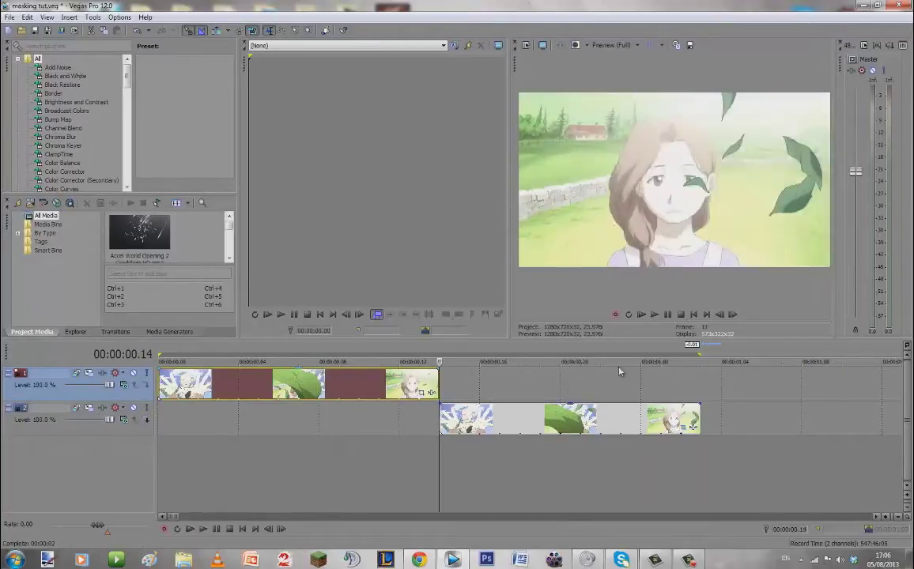
# Step: Step back to 00:00:00.05 in the track 1 clip, where the large leaf covers the man, and open the clip's Event Pan/Crop
pyautogui.press('Left')
pyautogui.press('Left')
pyautogui.press('Left')
pyautogui.press('Left')
pyautogui.press('Left')
pyautogui.press('Left')
pyautogui.press('Left')
pyautogui.press('Left')
pyautogui.press('Left')
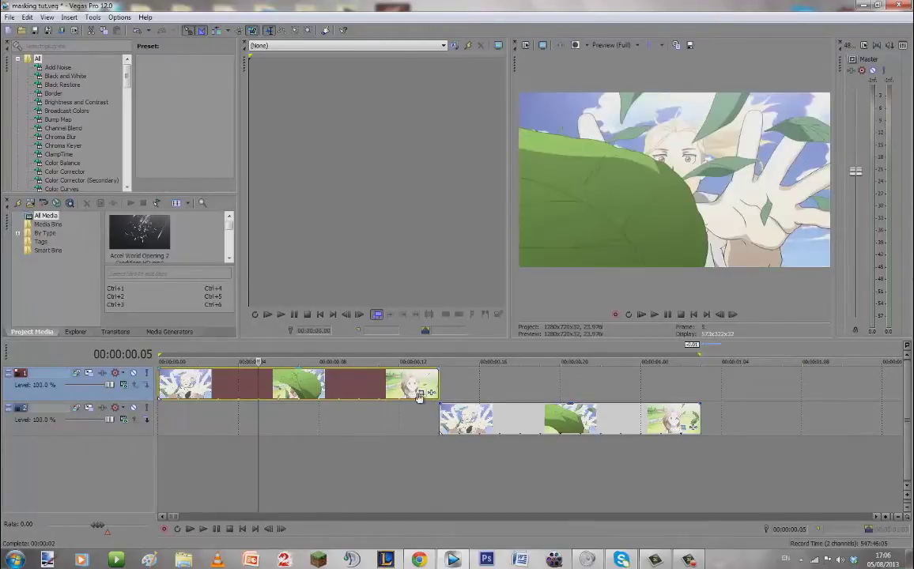
pyautogui.click(420, 393)
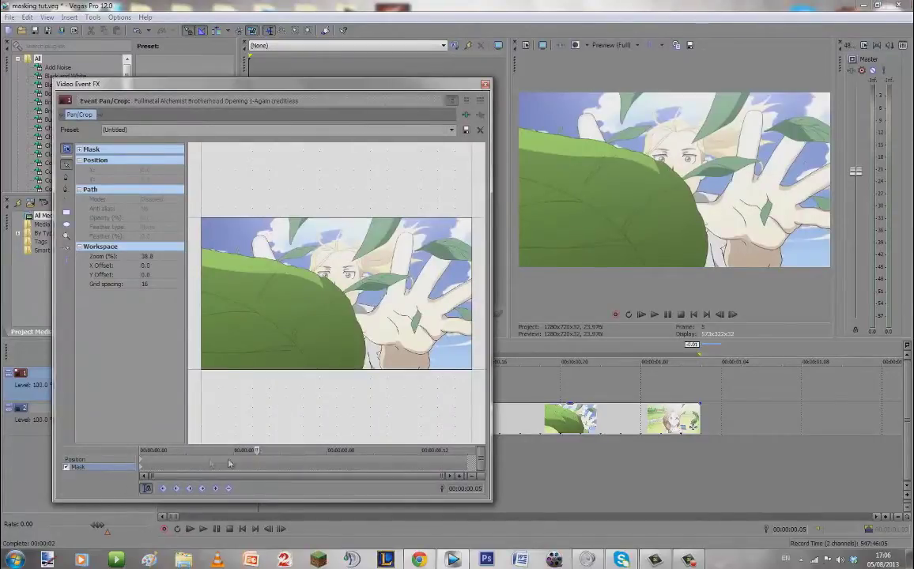
# Step: At 00:00:00.01 in the track 1 clip, draw a closed mask around the small leaf in the frame's lower-left corner
pyautogui.click(166, 462)
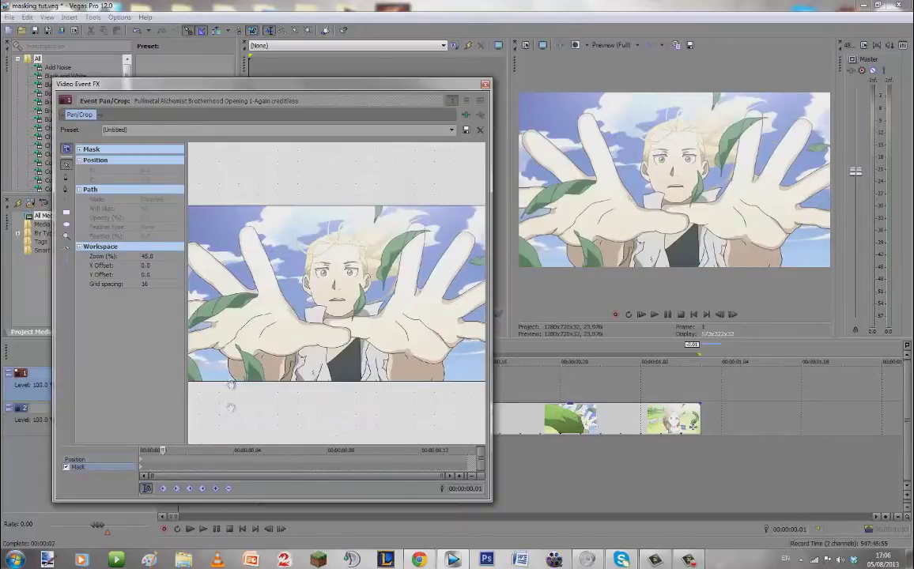
pyautogui.scroll(-1, 229, 399)
pyautogui.moveTo(221, 332); pyautogui.dragTo(327, 345)
pyautogui.scroll(1, 328, 345)
pyautogui.scroll(4, 327, 345)
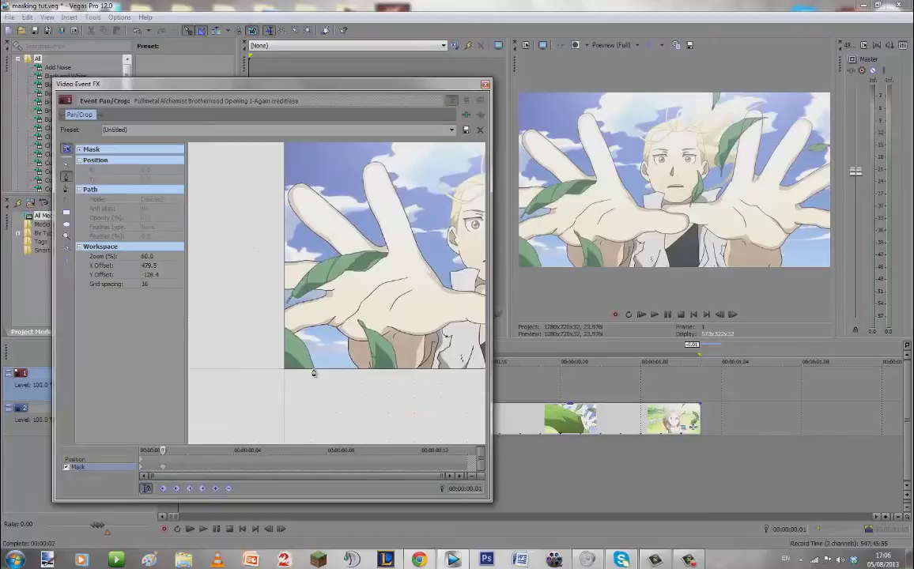
pyautogui.click(312, 367)
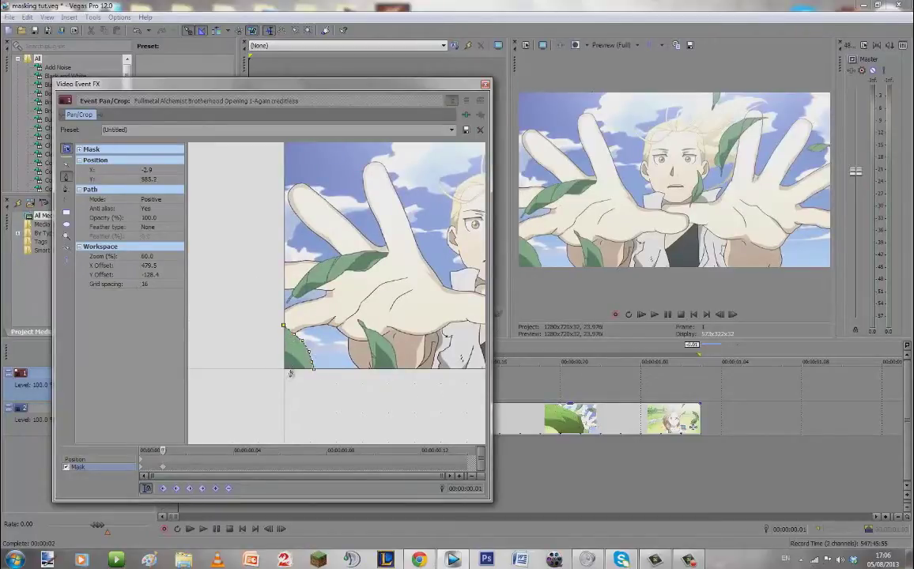
pyautogui.click(261, 369)
pyautogui.click(313, 384)
pyautogui.click(314, 368)
pyautogui.scroll(-2, 198, 428)
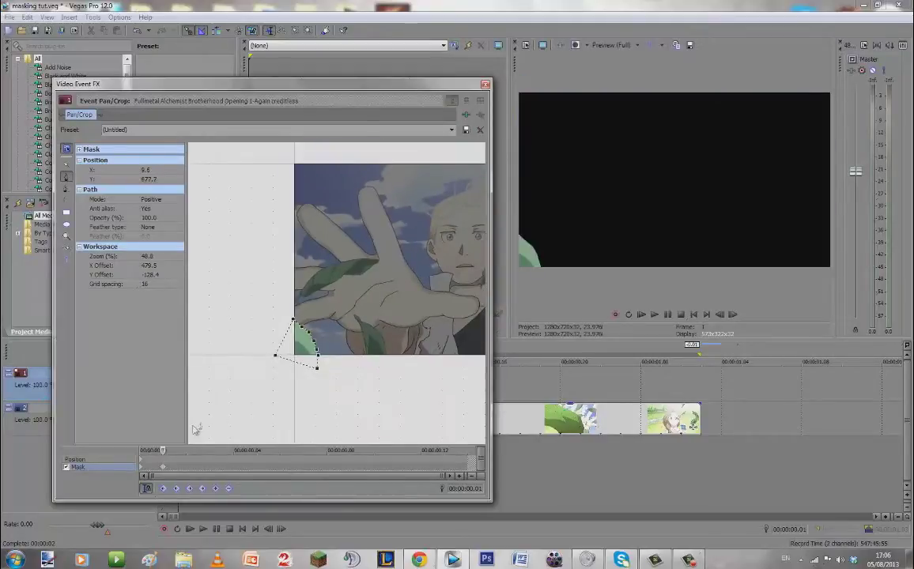
pyautogui.scroll(-1, 383, 413)
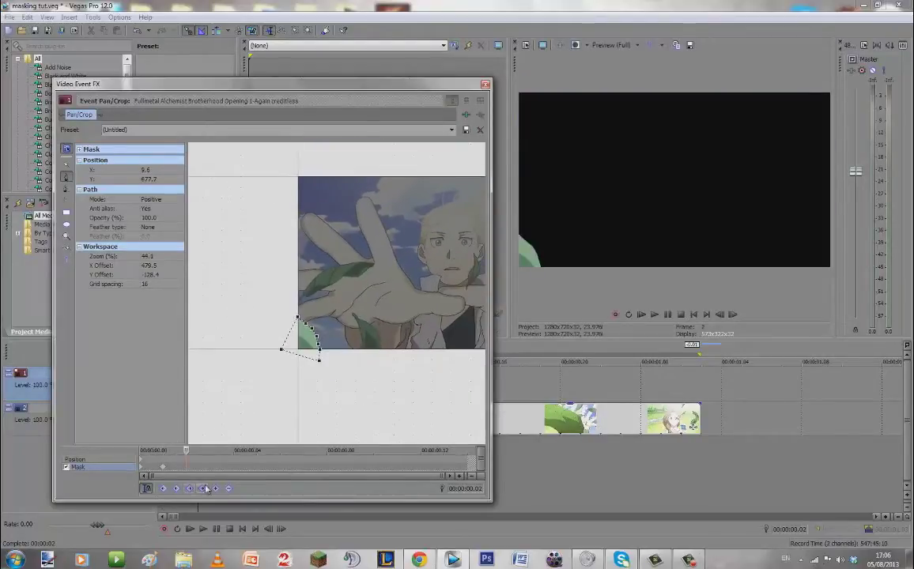
# Step: Advance to 00:00:00.03 and clear the carried-over mask from that frame
pyautogui.moveTo(186, 450); pyautogui.dragTo(268, 477)
pyautogui.click(67, 165)
pyautogui.moveTo(399, 346)
pyautogui.mouseDown()
pyautogui.moveTo(293, 367)
pyautogui.moveTo(402, 372)
pyautogui.mouseUp()
pyautogui.scroll(2, 401, 372)
pyautogui.rightClick(379, 366)
pyautogui.click(395, 372)
pyautogui.moveTo(400, 320); pyautogui.dragTo(367, 328)
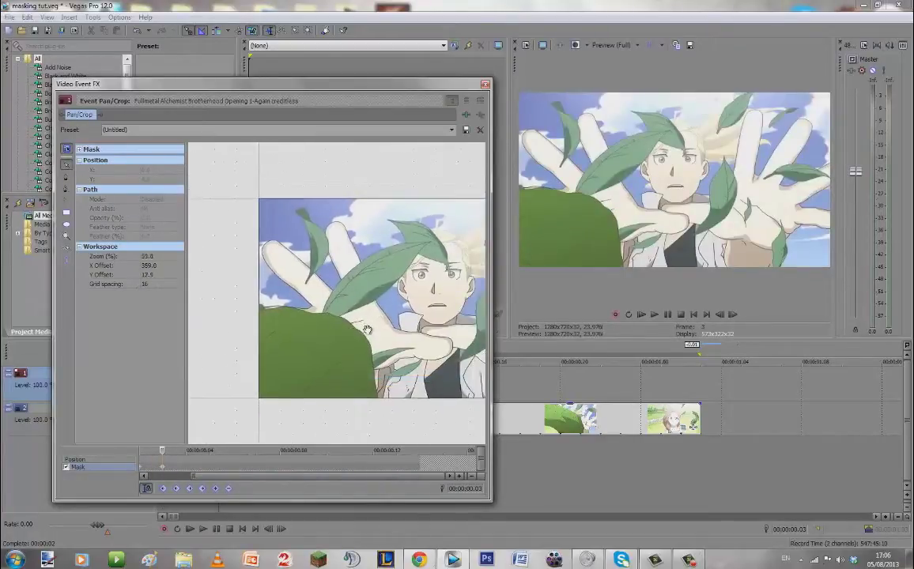
# Step: Trace a closed mask along the large leaf's edge at 00:00:00.03, closing it outside the frame's lower-left corner
pyautogui.scroll(2, 367, 328)
pyautogui.moveTo(364, 366); pyautogui.dragTo(359, 347)
pyautogui.click(66, 177)
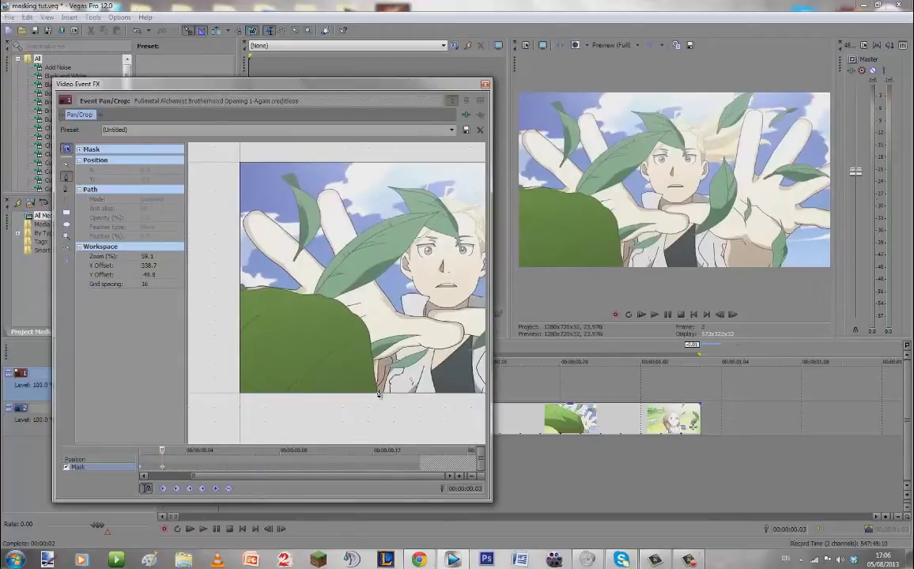
pyautogui.click(377, 392)
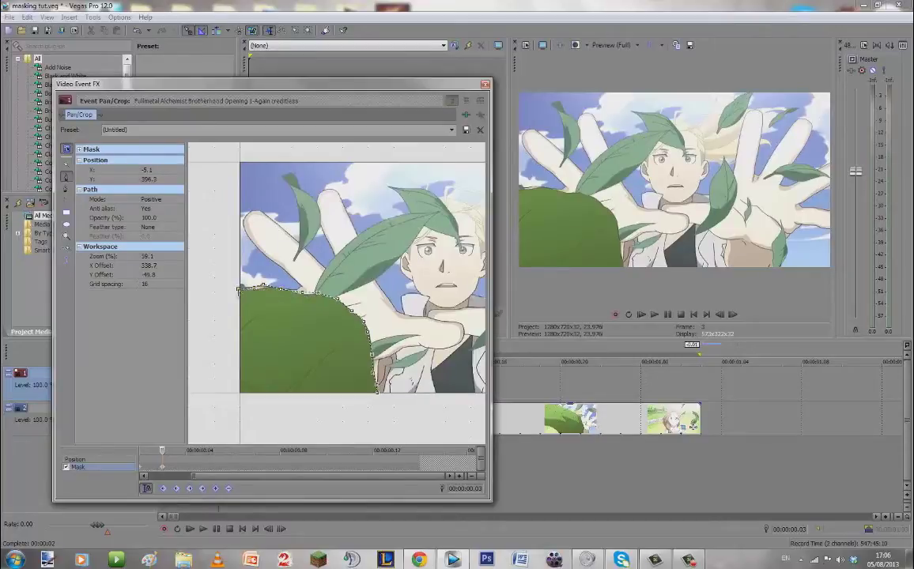
pyautogui.click(226, 372)
pyautogui.click(239, 417)
pyautogui.click(377, 392)
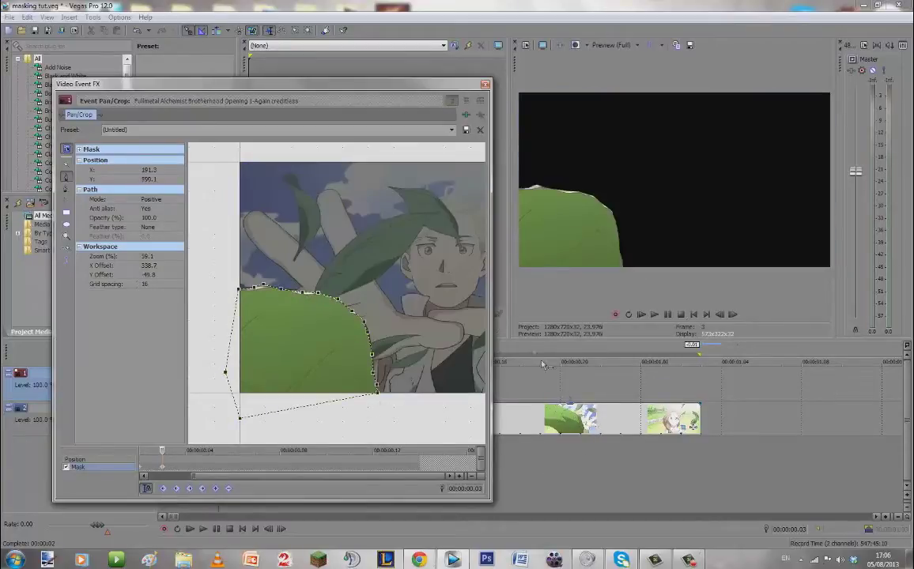
# Step: At 00:00:00.04, replace the carried-over mask with a new one around the enlarged leaf, and close Event Pan/Crop
pyautogui.moveTo(163, 450); pyautogui.dragTo(186, 450)
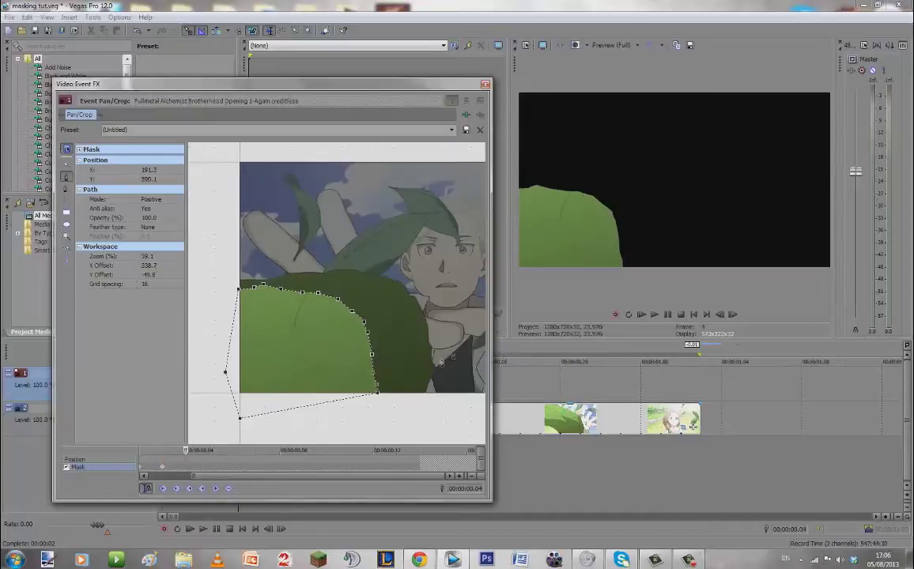
pyautogui.rightClick(458, 353)
pyautogui.click(475, 359)
pyautogui.click(428, 394)
pyautogui.click(433, 369)
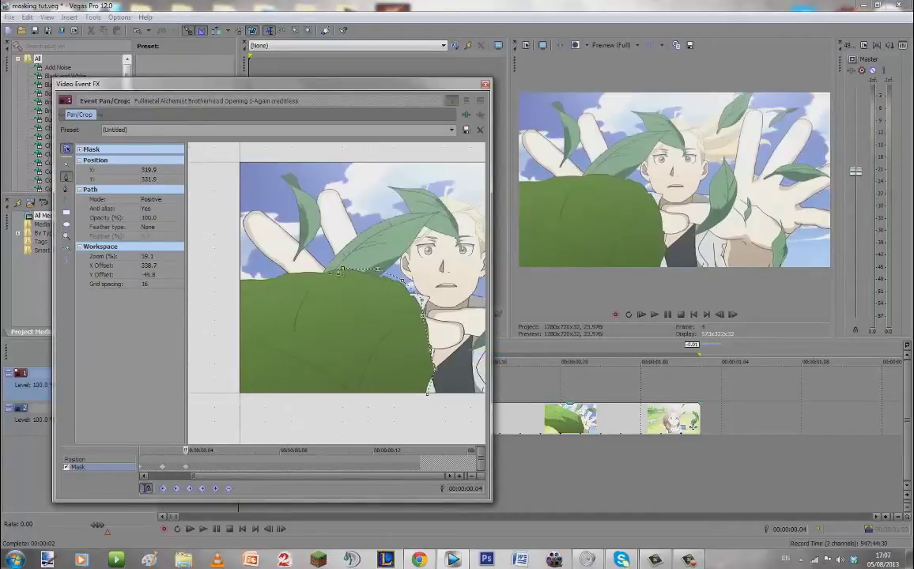
pyautogui.click(223, 390)
pyautogui.click(256, 423)
pyautogui.click(425, 395)
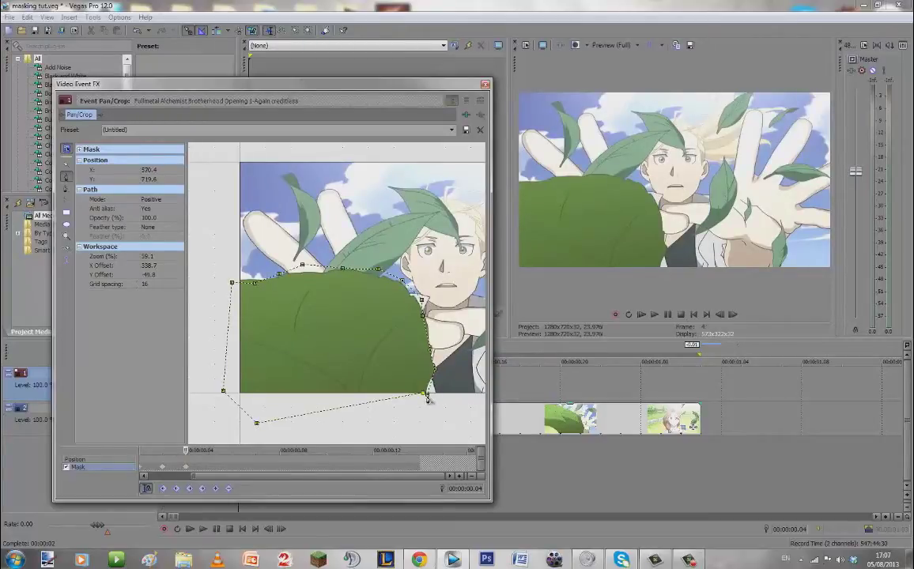
pyautogui.scroll(-2, 264, 436)
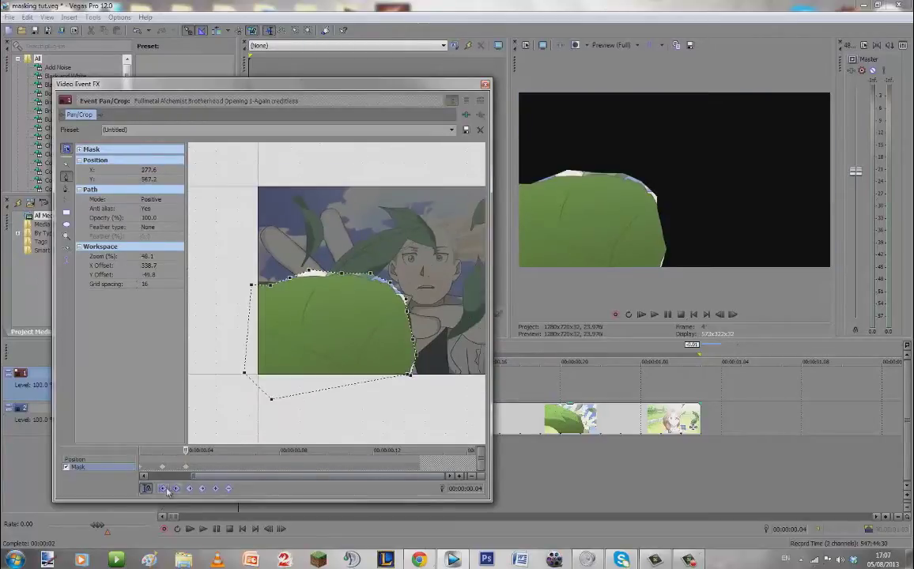
pyautogui.moveTo(183, 460); pyautogui.dragTo(165, 451)
pyautogui.click(485, 86)
# Step: Play the fully masked leaf clip on track 2 and step through its frames, ending at 00:00:00.20
pyautogui.moveTo(419, 423); pyautogui.dragTo(440, 423)
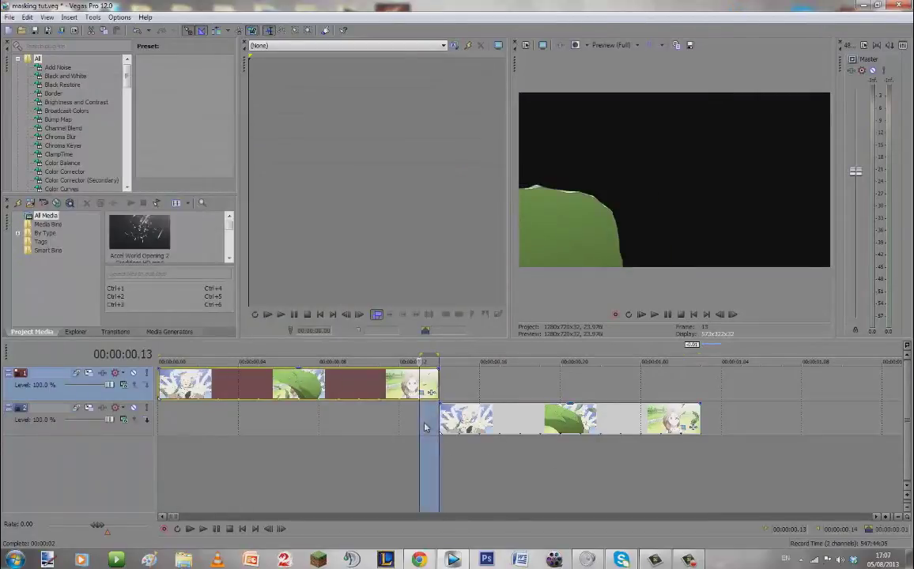
pyautogui.click(443, 423)
pyautogui.press('space')
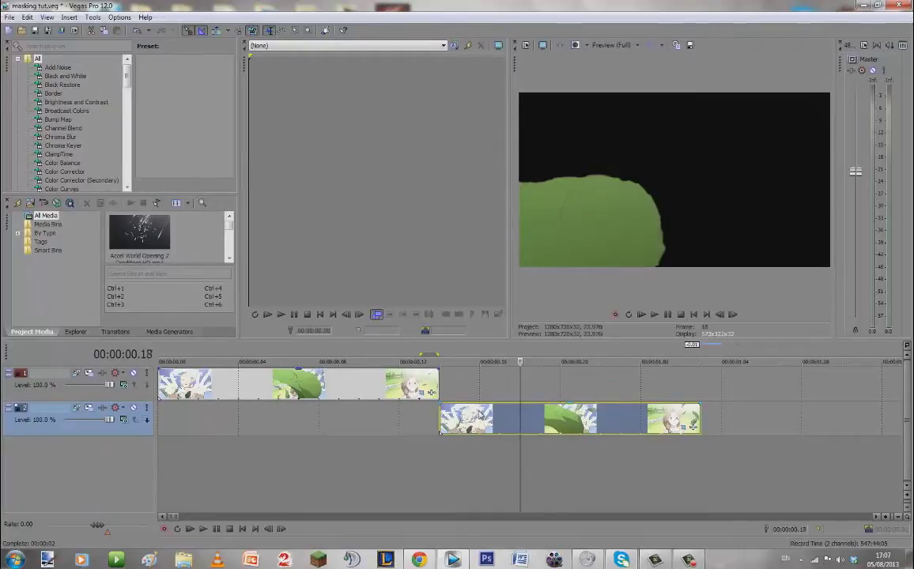
pyautogui.press('Right')
pyautogui.press('Right')
pyautogui.press('Right')
pyautogui.press('Right')
pyautogui.press('Left')
pyautogui.press('Left')
pyautogui.press('Left')
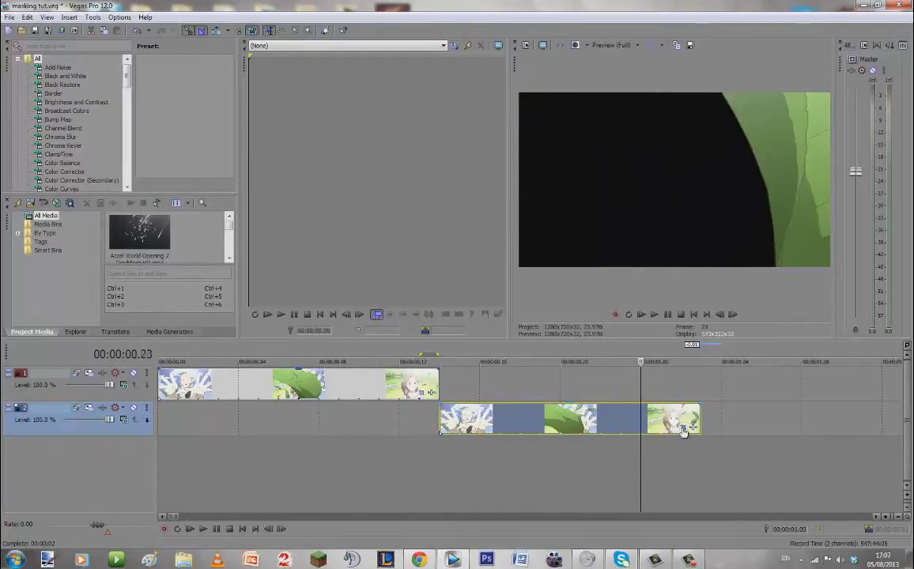
# Step: Try the Negative path mode on the track 2 clip's mask, restore Positive, and play the clip again
pyautogui.click(686, 429)
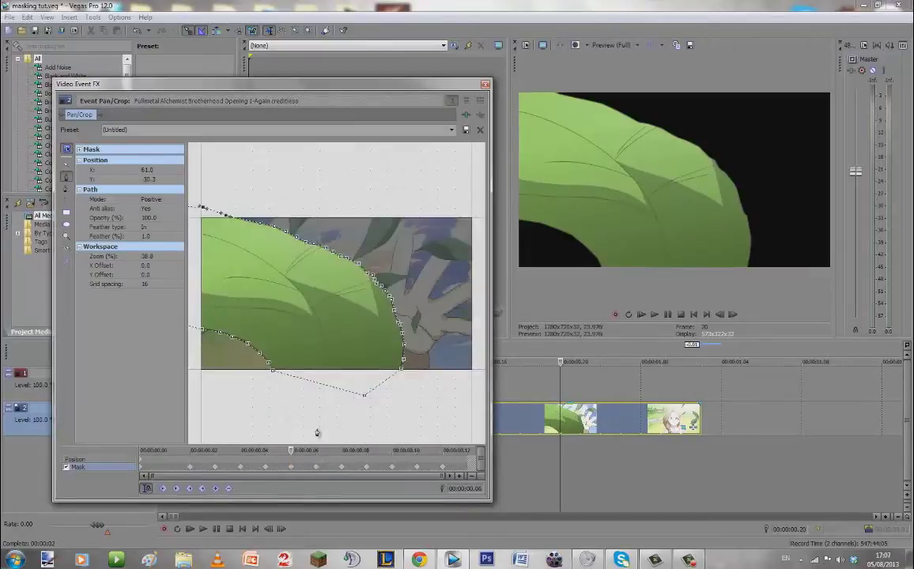
pyautogui.click(150, 200)
pyautogui.click(155, 214)
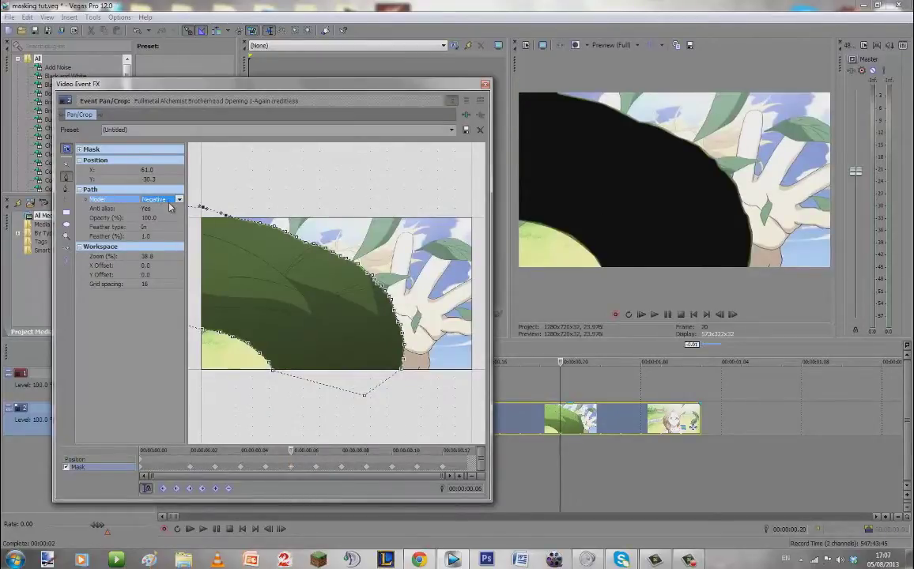
pyautogui.click(169, 200)
pyautogui.click(164, 207)
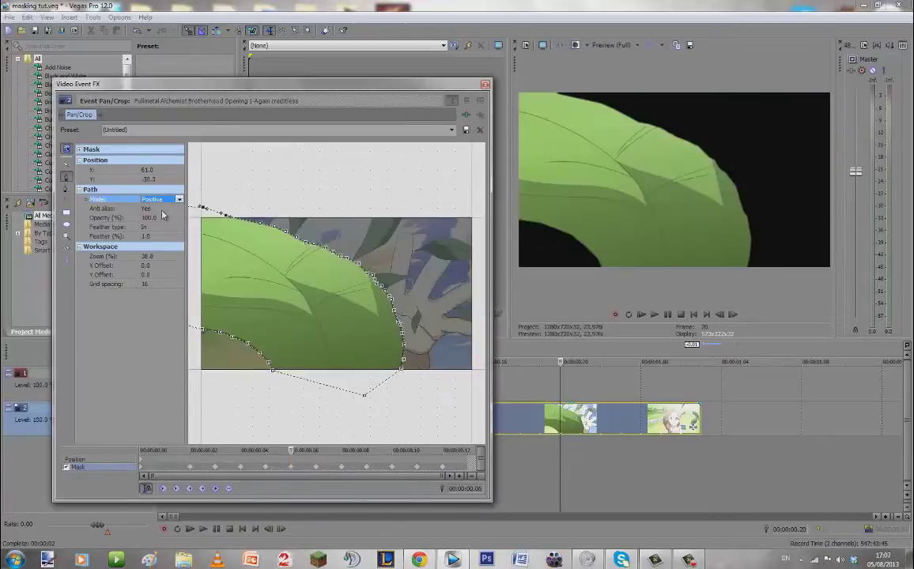
pyautogui.click(486, 85)
pyautogui.press('space')
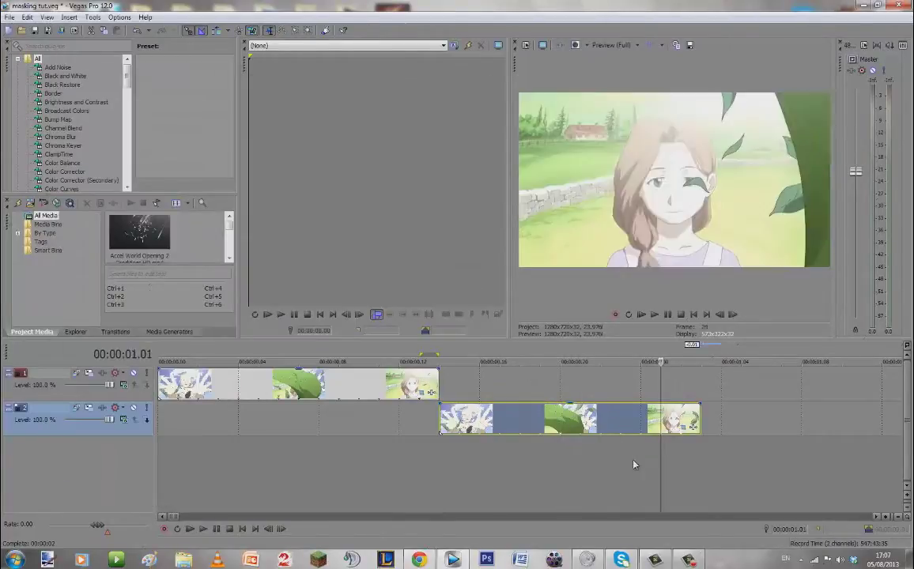
# Step: Go to the short red clip on track 2 at 00:00:09.09 and step back and forth through its frames
pyautogui.scroll(-6, 604, 465)
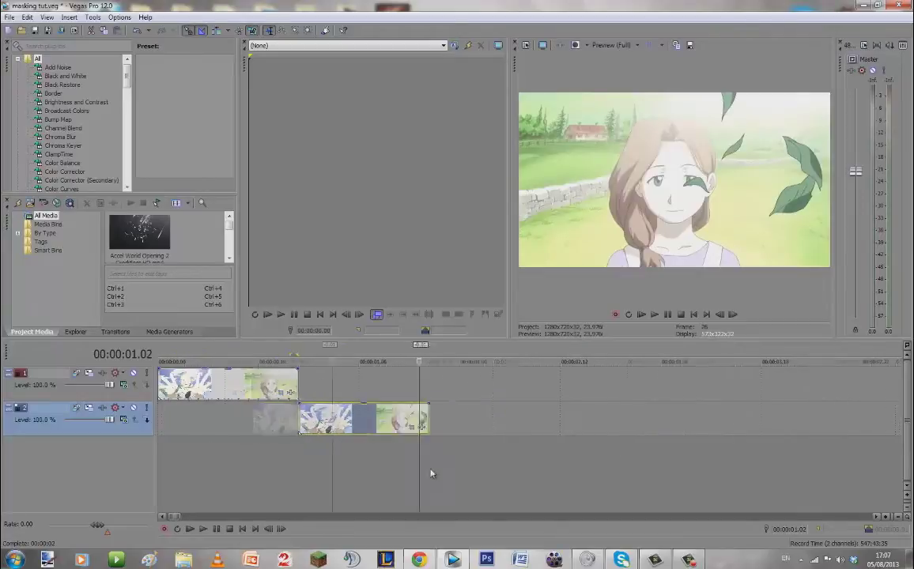
pyautogui.scroll(-5, 430, 474)
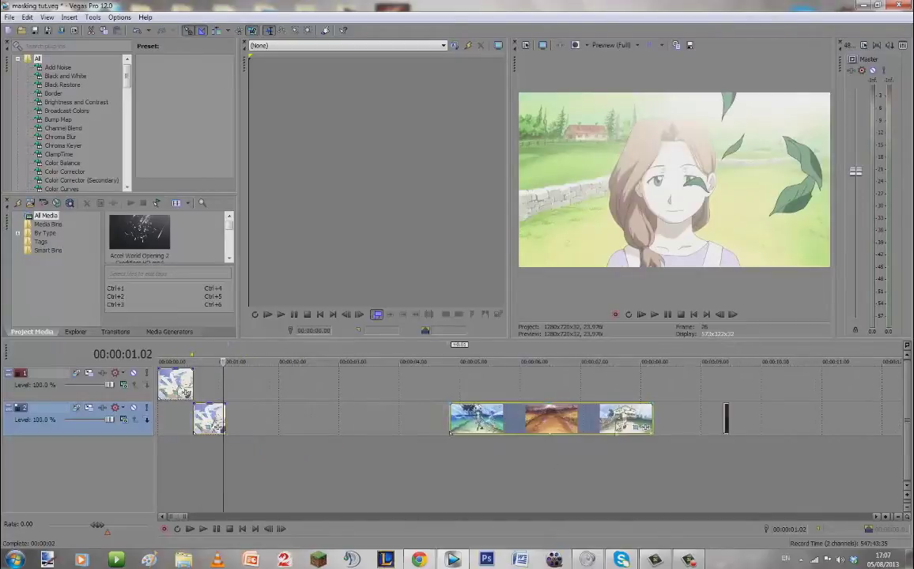
pyautogui.scroll(-3, 400, 394)
pyautogui.click(299, 391)
pyautogui.scroll(10, 561, 420)
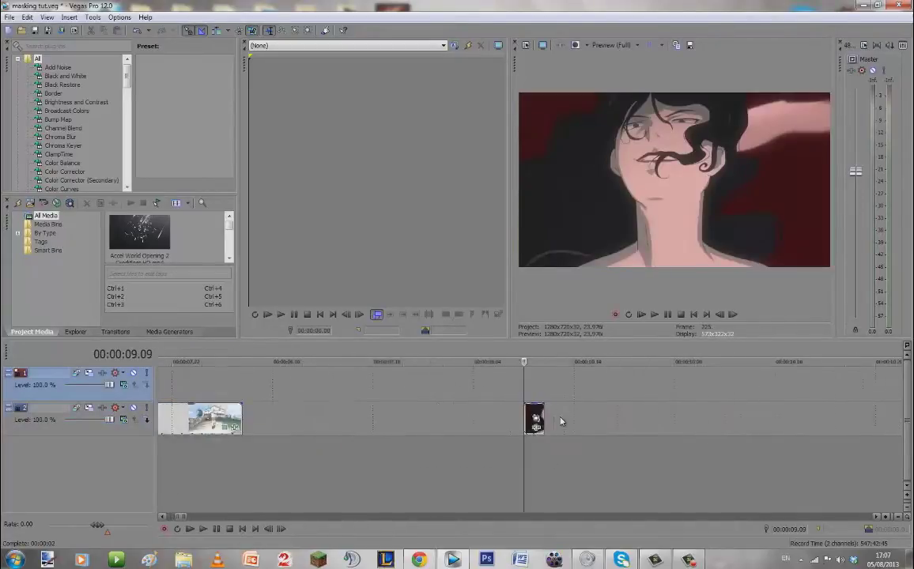
pyautogui.scroll(-3, 599, 451)
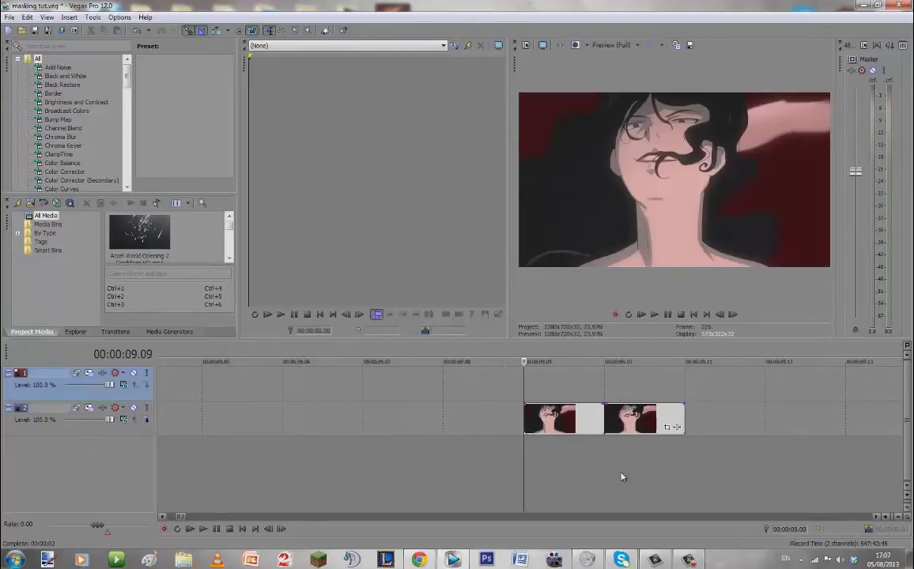
pyautogui.click(618, 475)
pyautogui.press('Left')
pyautogui.press('Left')
pyautogui.press('Right')
pyautogui.press('Right')
pyautogui.scroll(-7, 588, 461)
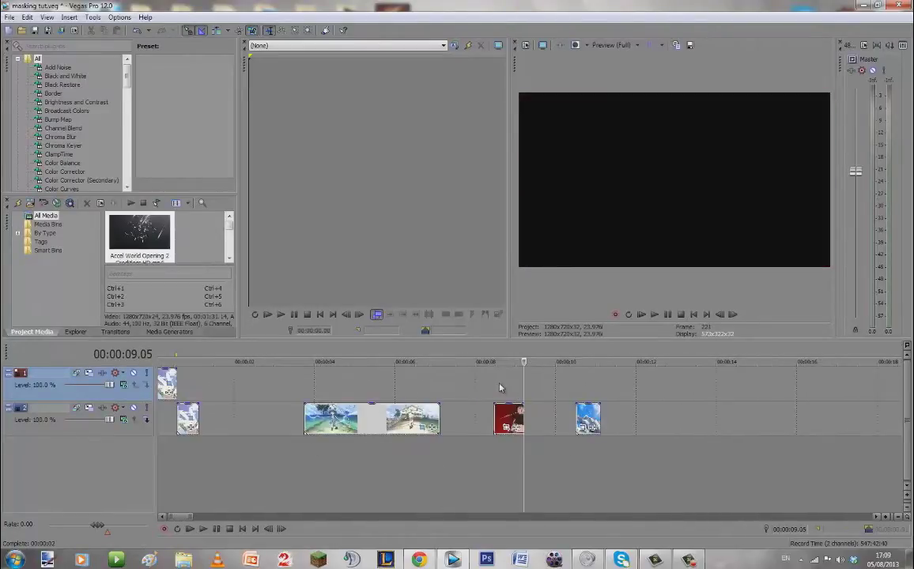
# Step: Preview the red clip at 00:00:08.14 and the blue-sky arm clip at 00:00:10.21 on track 2
pyautogui.click(498, 385)
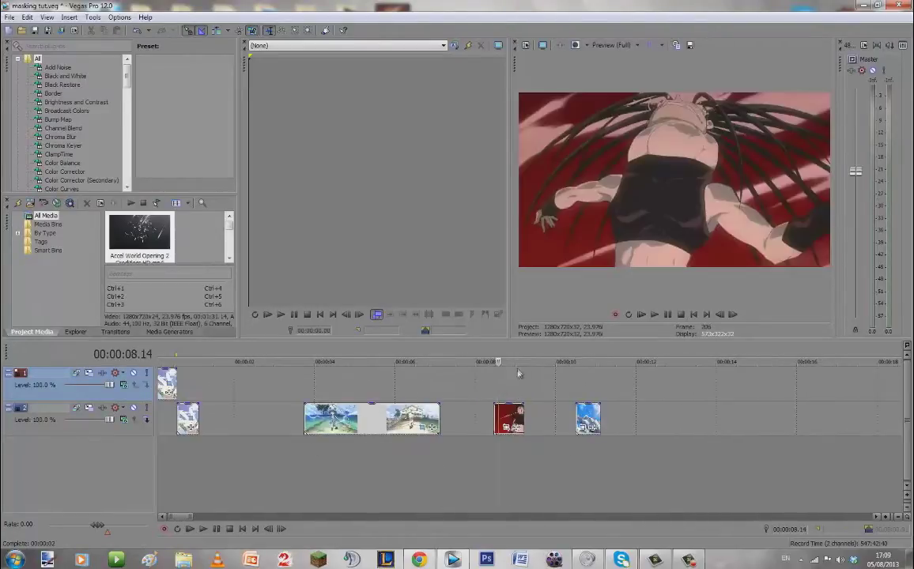
pyautogui.click(501, 410)
pyautogui.click(590, 419)
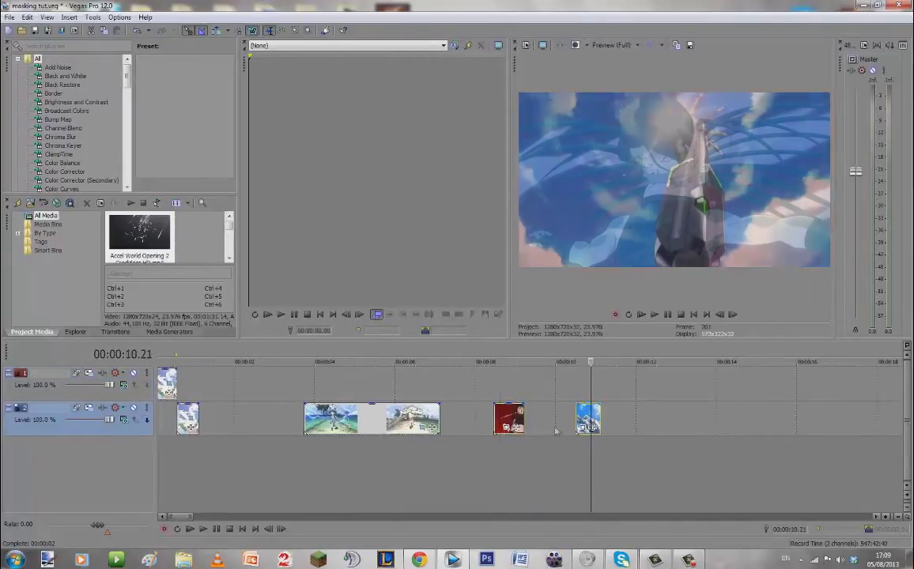
pyautogui.scroll(4, 590, 423)
pyautogui.scroll(-2, 339, 416)
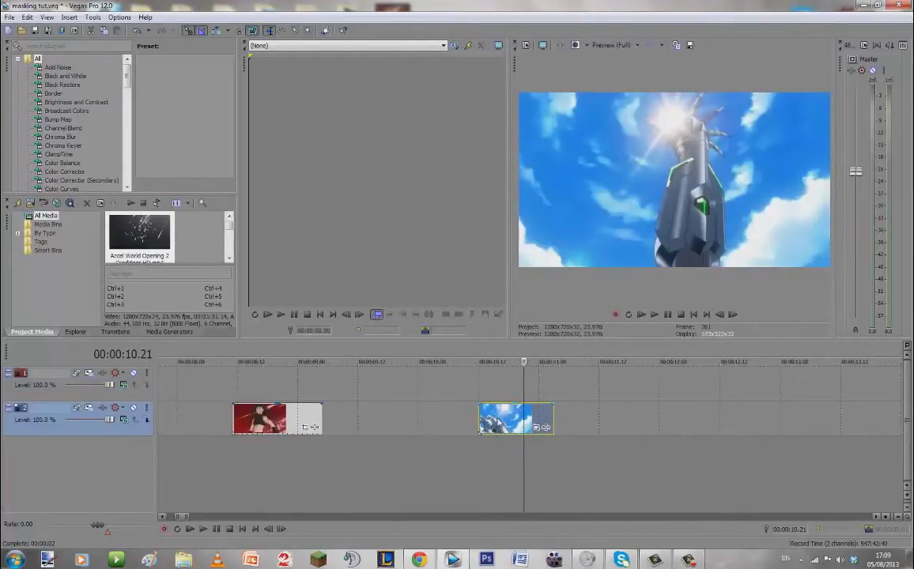
# Step: Move the blue-sky arm clip to track 1 so it starts at the red clip's end, 00:00:09.05
pyautogui.moveTo(499, 423); pyautogui.dragTo(444, 423)
pyautogui.click(438, 423)
pyautogui.click(277, 423)
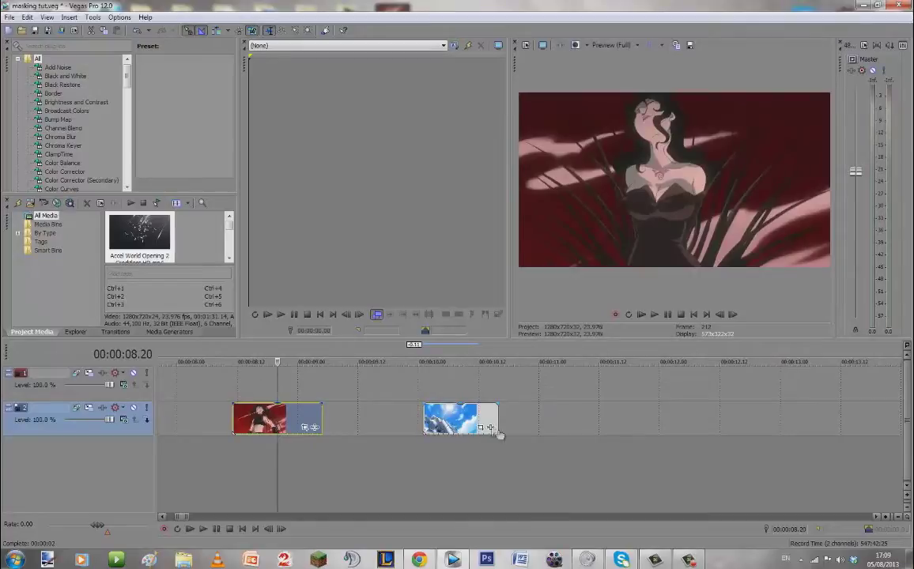
pyautogui.scroll(2, 585, 445)
pyautogui.press('Right')
pyautogui.scroll(-3, 625, 439)
pyautogui.moveTo(642, 419); pyautogui.dragTo(586, 390)
pyautogui.scroll(3, 552, 406)
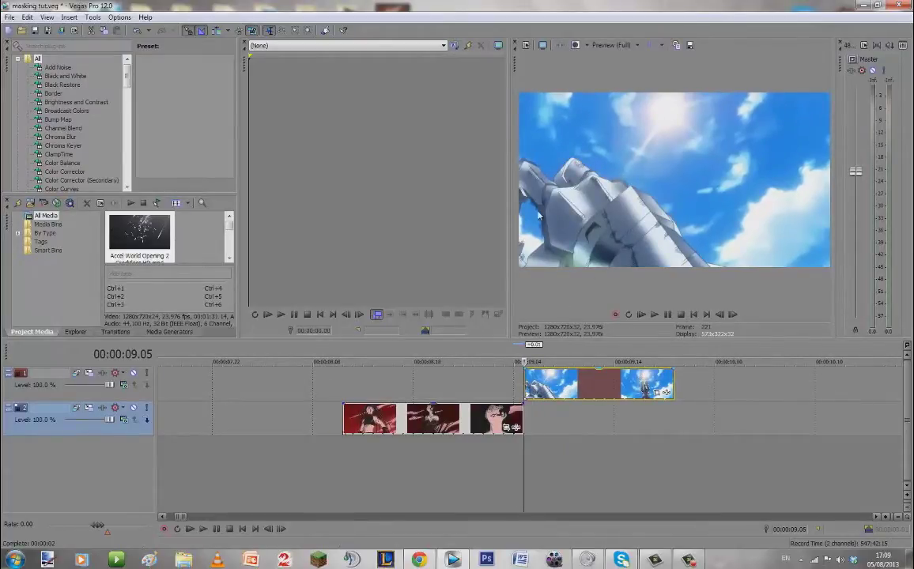
# Step: Step through the arm clip to 00:00:09.10 and shift it earlier to start at 00:00:09.03, overlapping the red clip
pyautogui.press('Right')
pyautogui.press('Right')
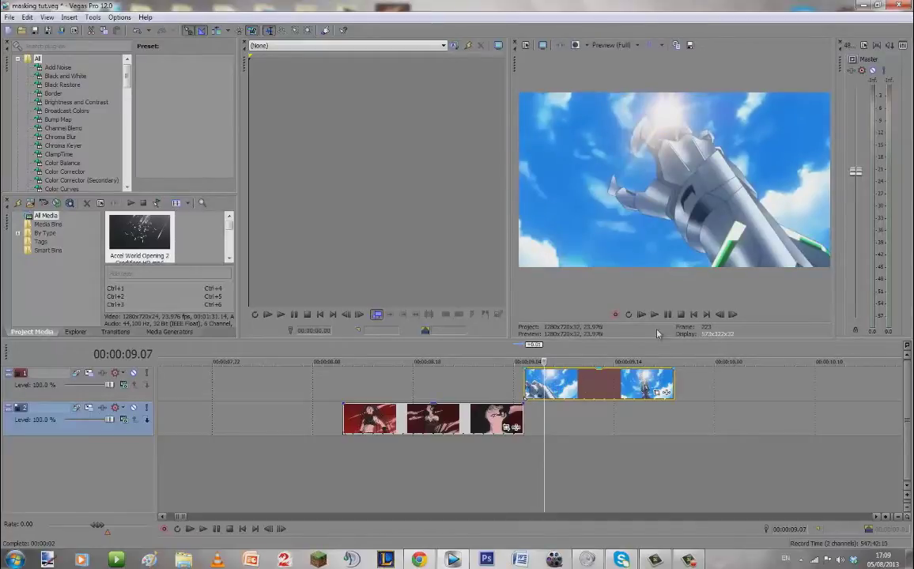
pyautogui.press('Right')
pyautogui.press('Right')
pyautogui.press('Right')
pyautogui.moveTo(549, 387); pyautogui.dragTo(529, 388)
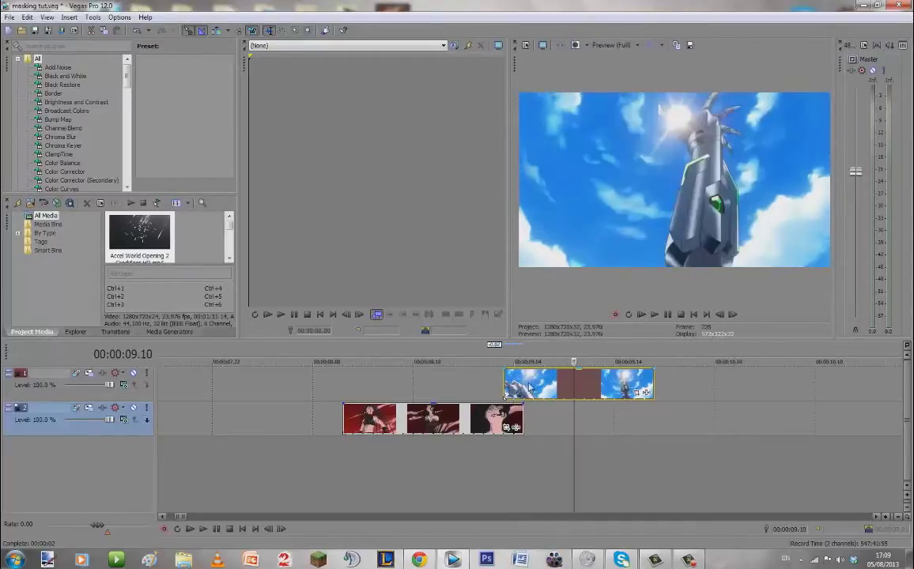
# Step: Return to the arm clip's start at 00:00:09.03 and step through its frames to 00:00:09.09
pyautogui.click(504, 384)
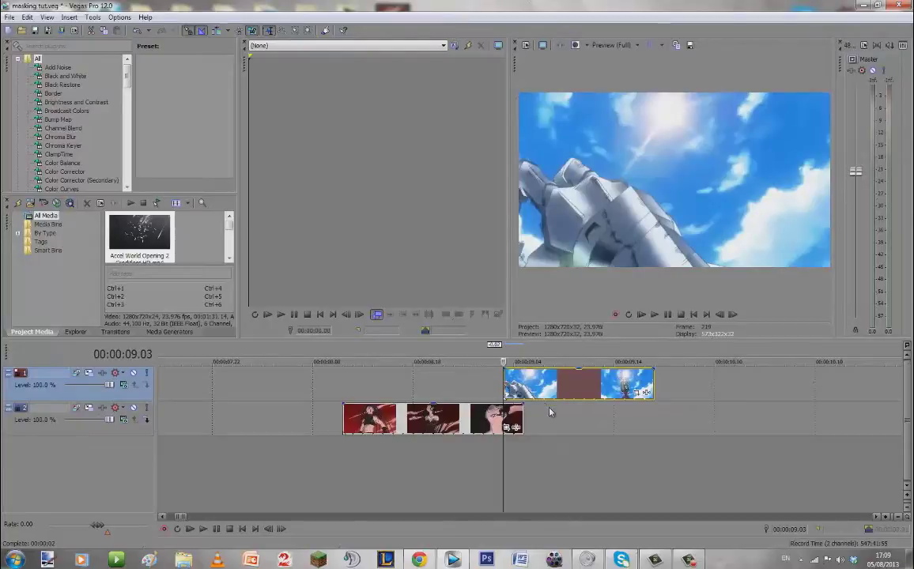
pyautogui.press('Right')
pyautogui.press('Right')
pyautogui.press('Right')
pyautogui.press('Right')
pyautogui.press('Right')
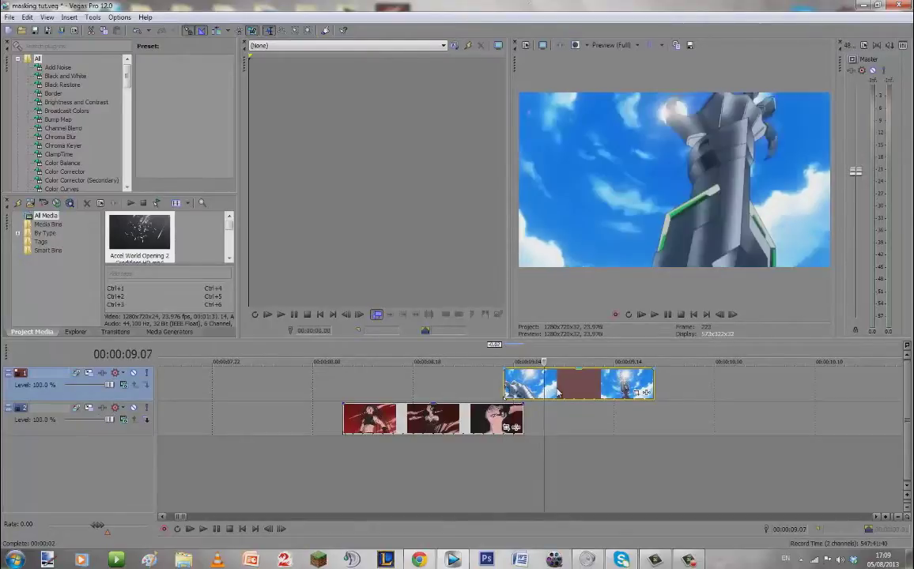
pyautogui.press('Right')
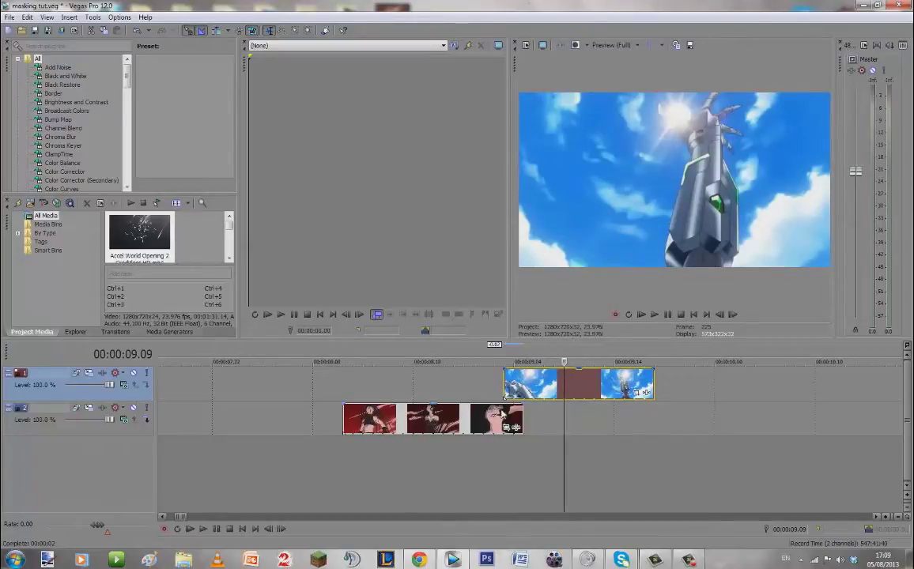
# Step: Move the arm clip on track 1 so it starts at the red clip's end, 00:00:09.05
pyautogui.click(503, 412)
pyautogui.moveTo(514, 383); pyautogui.dragTo(626, 384)
pyautogui.press('Left')
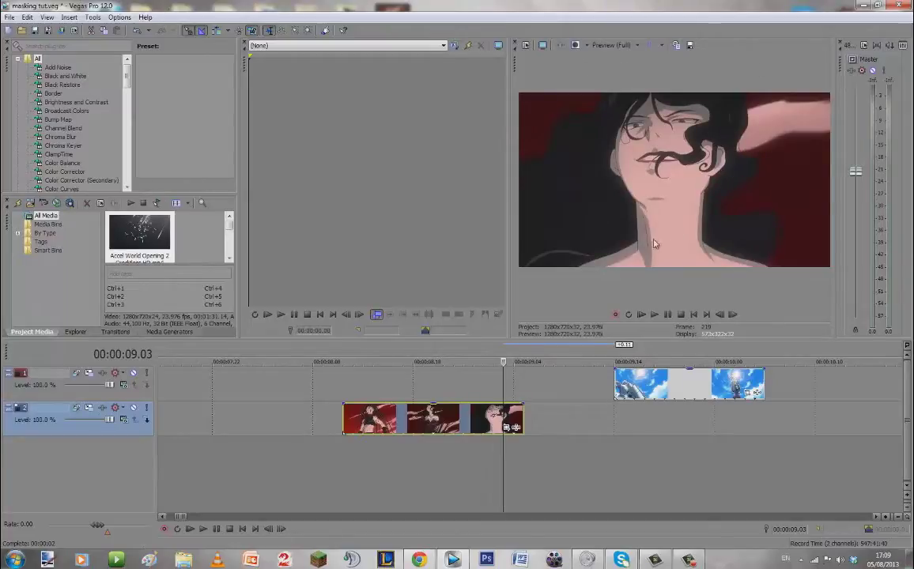
pyautogui.moveTo(642, 388); pyautogui.dragTo(532, 388)
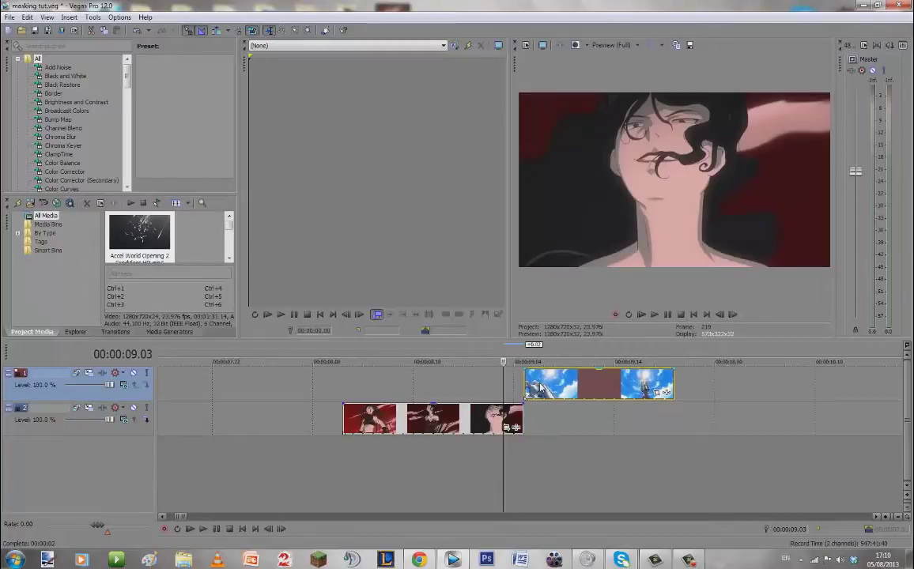
# Step: Copy the arm clip from track 1 and paste it on track 2 at 00:00:09.07
pyautogui.rightClick(541, 389)
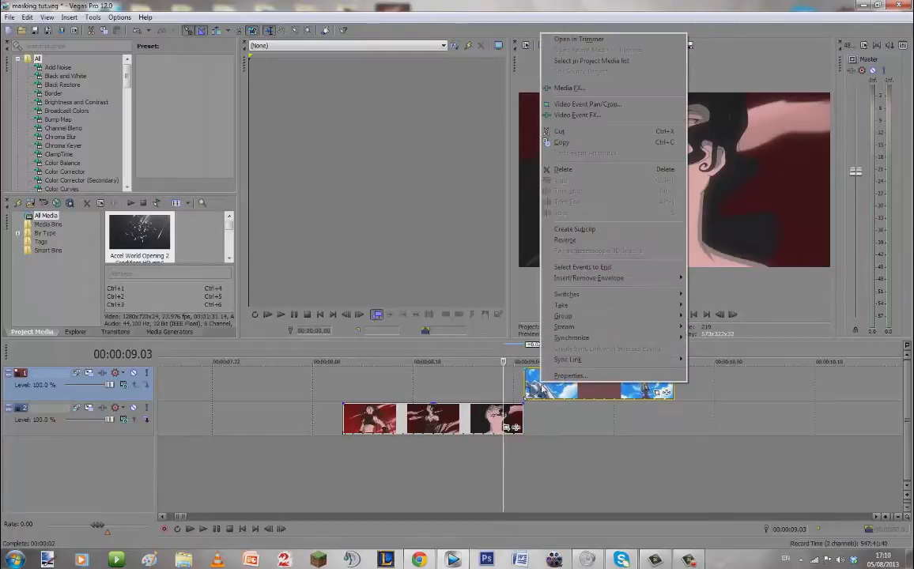
pyautogui.click(580, 144)
pyautogui.click(545, 424)
pyautogui.rightClick(549, 424)
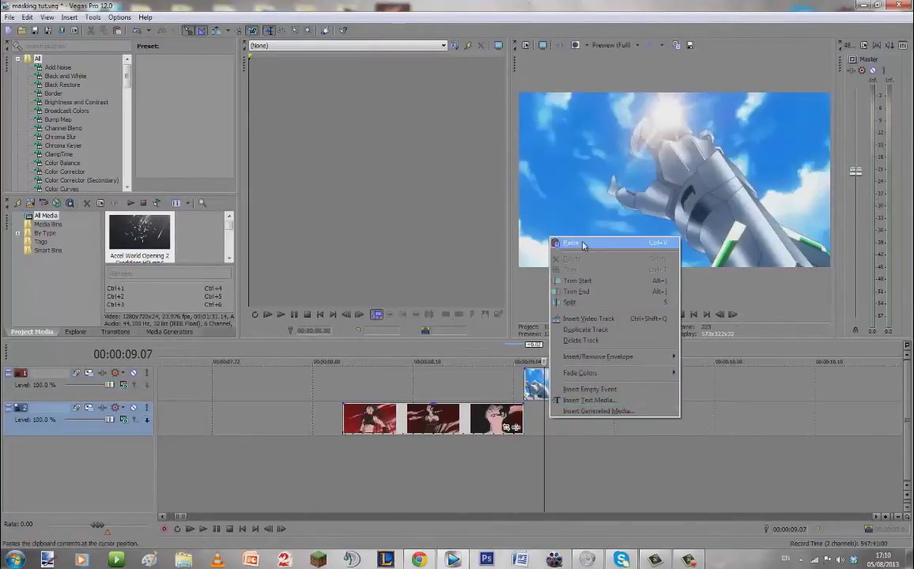
pyautogui.click(581, 246)
# Step: Check both arm clips and step through the frames around the red clip's end, from 00:00:09.03
pyautogui.click(527, 395)
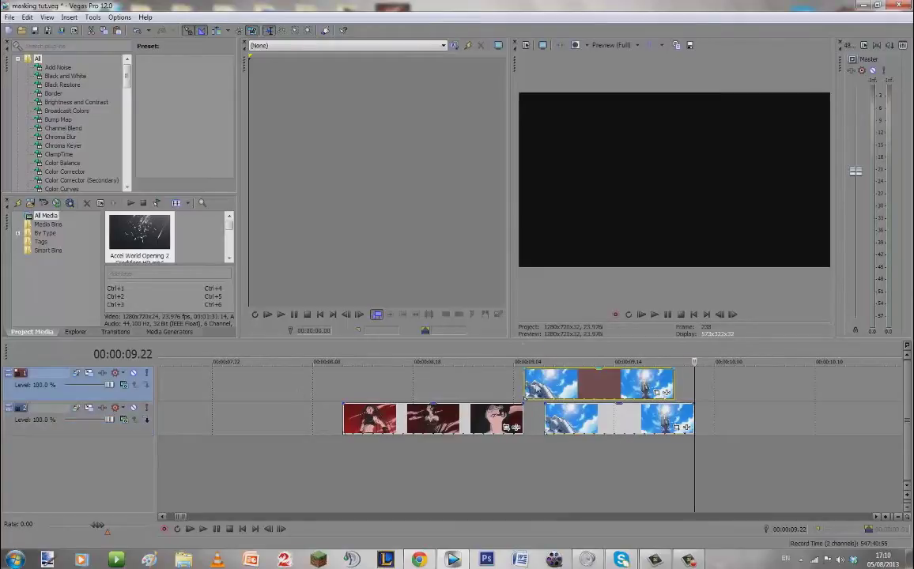
pyautogui.click(552, 387)
pyautogui.click(565, 421)
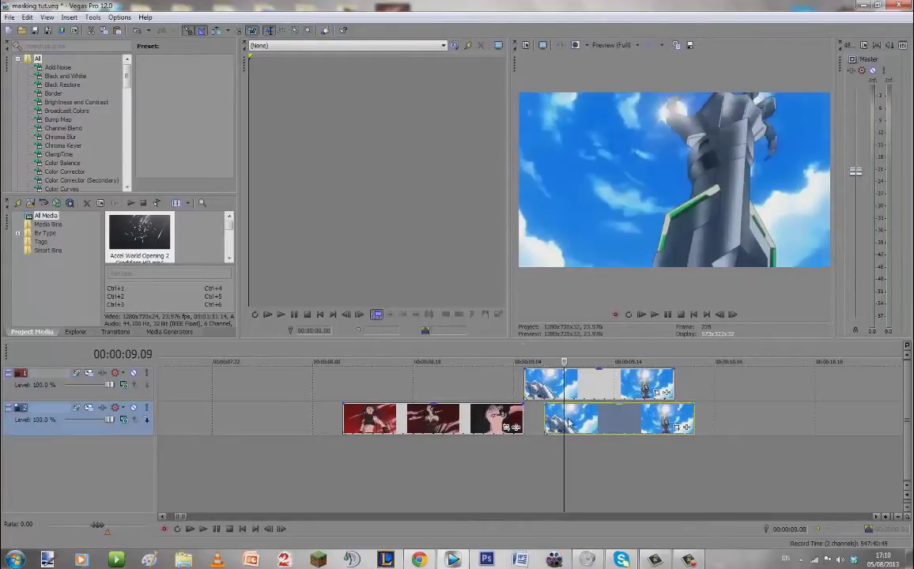
pyautogui.click(505, 393)
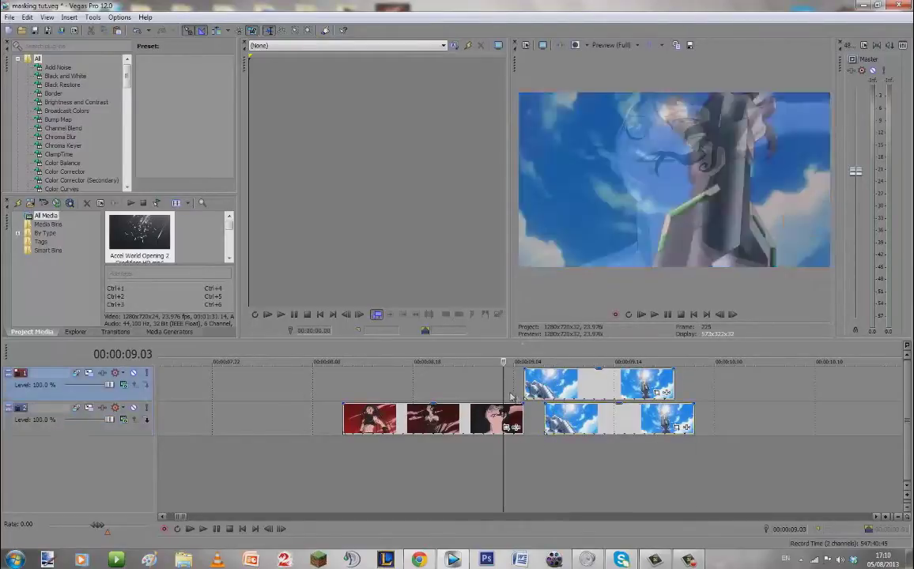
pyautogui.scroll(1, 508, 394)
pyautogui.press('Right')
pyautogui.press('Right')
pyautogui.press('Left')
pyautogui.press('Left')
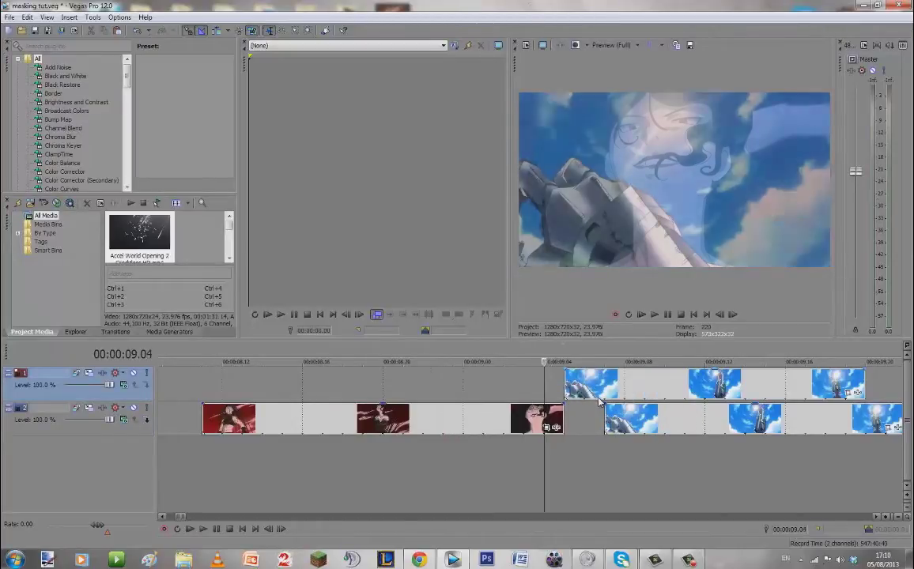
pyautogui.press('Left')
pyautogui.press('Left')
# Step: Shift the track 1 arm clip earlier to start at 00:00:08.23 and its track 2 copy two frames later to 00:00:09.09
pyautogui.moveTo(644, 388); pyautogui.dragTo(534, 392)
pyautogui.click(563, 387)
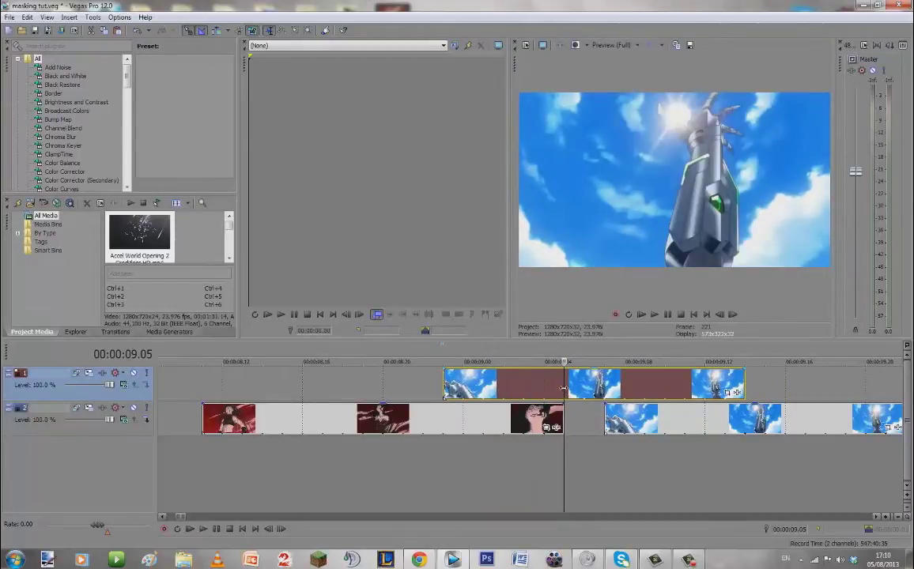
pyautogui.moveTo(566, 385); pyautogui.dragTo(724, 433)
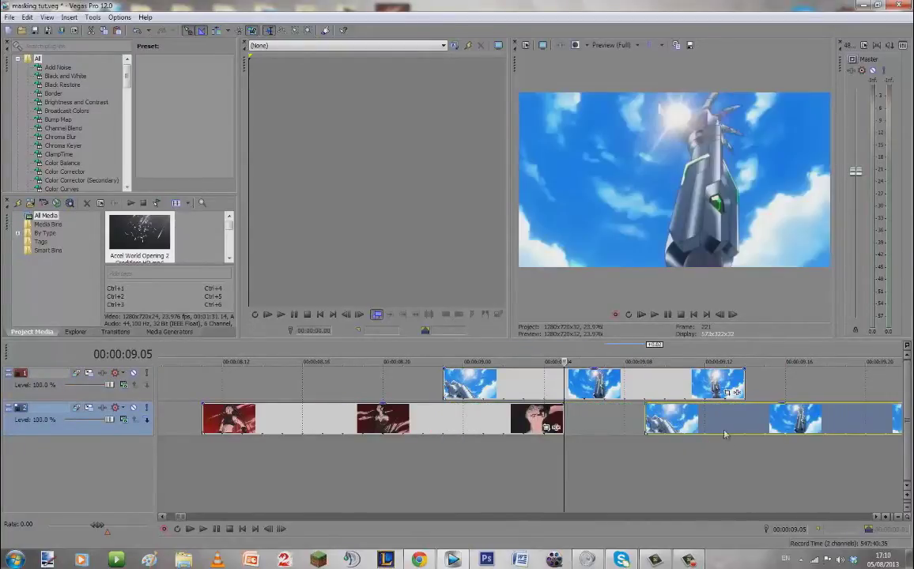
# Step: Open Event Pan/Crop for the track 1 arm clip, enable its Mask, and frame the robotic hand
pyautogui.doubleClick(581, 395)
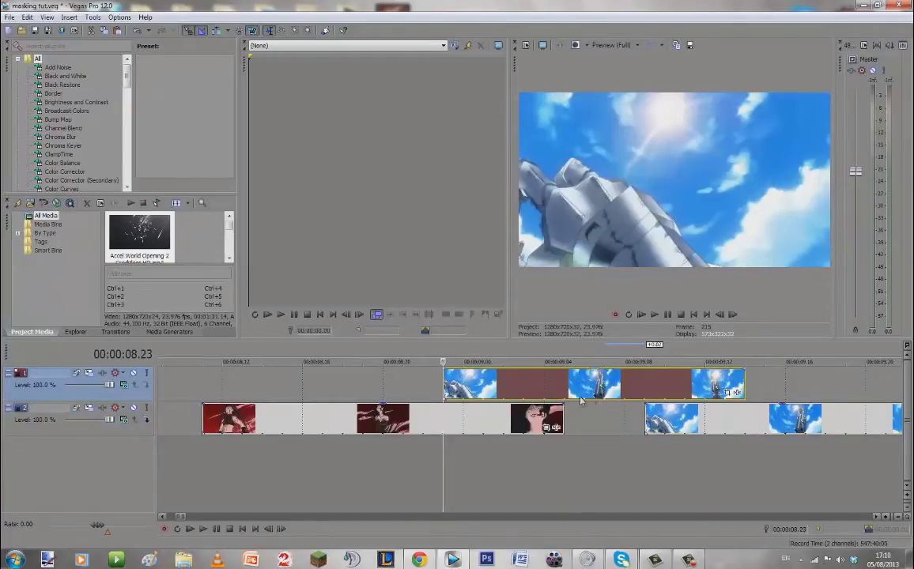
pyautogui.press('Left')
pyautogui.press('Right')
pyautogui.click(726, 393)
pyautogui.click(73, 470)
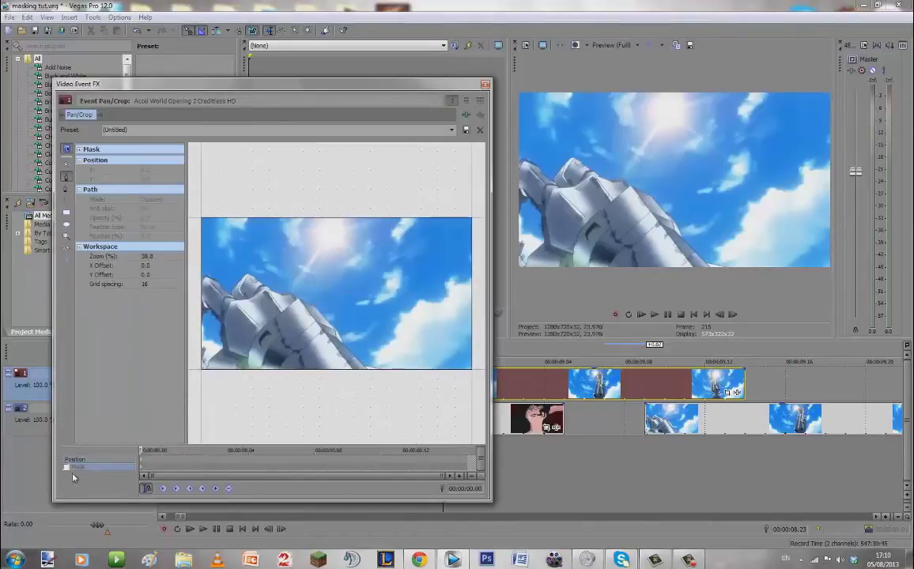
pyautogui.scroll(3, 356, 360)
pyautogui.click(66, 165)
pyautogui.moveTo(282, 327); pyautogui.dragTo(340, 332)
pyautogui.scroll(2, 339, 332)
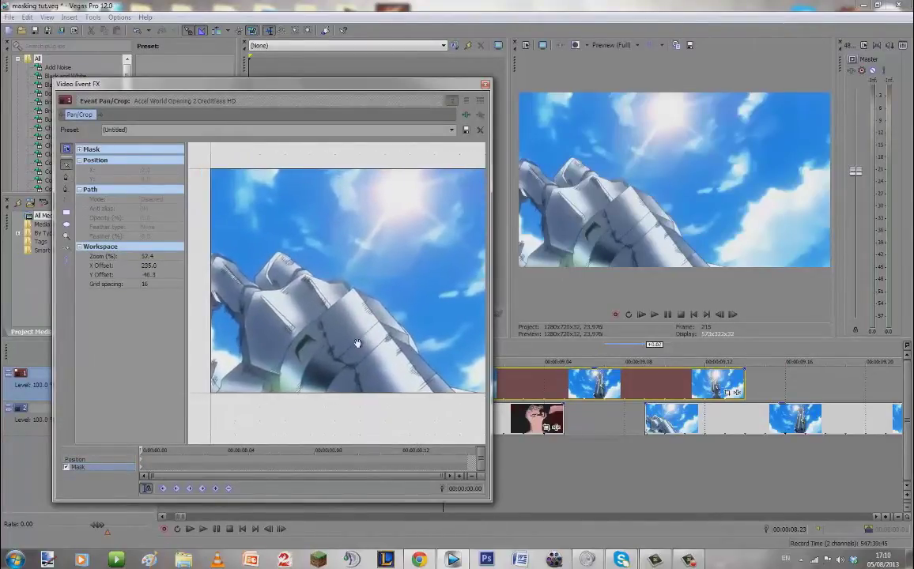
# Step: Start a mask path at the frame's bottom edge and trace up the arm's outer edge to the knuckles at 00:00:00.00
pyautogui.click(67, 175)
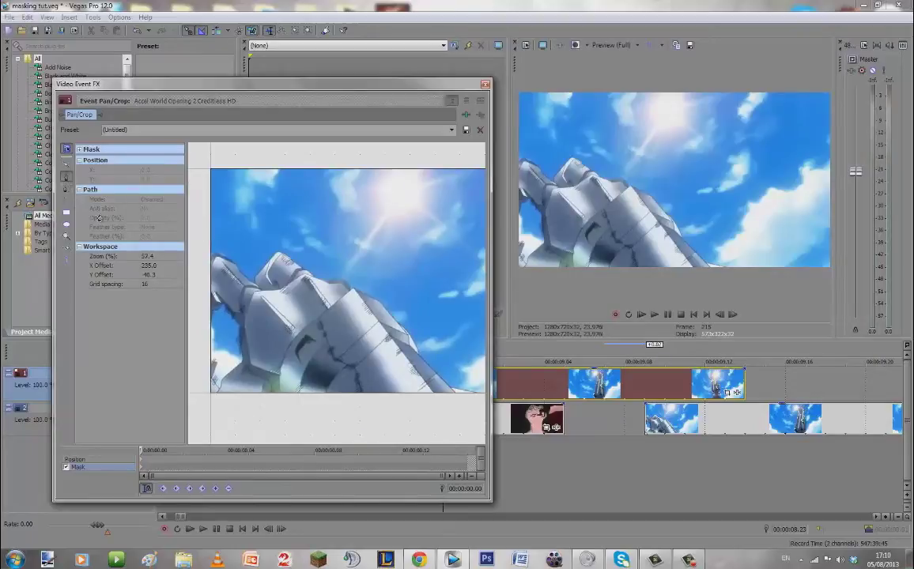
pyautogui.click(478, 393)
pyautogui.click(449, 387)
pyautogui.click(432, 370)
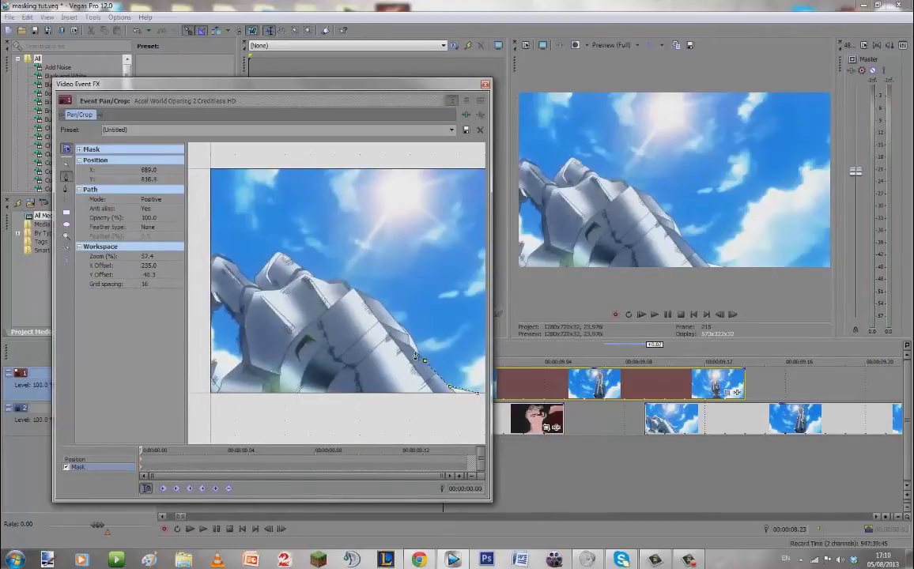
pyautogui.click(418, 356)
pyautogui.click(410, 335)
pyautogui.hotkey('ctrl', 'z')
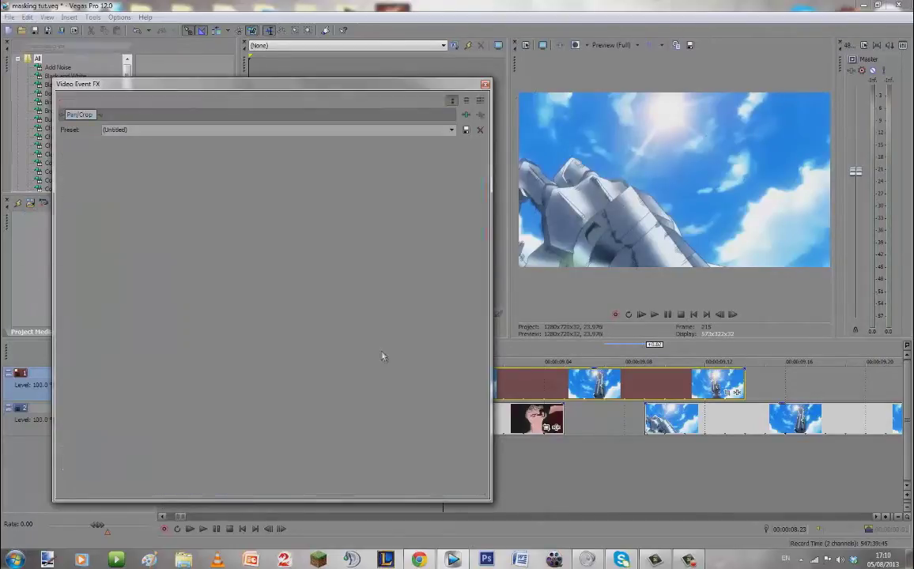
pyautogui.moveTo(418, 353)
pyautogui.mouseDown()
pyautogui.moveTo(422, 367)
pyautogui.moveTo(399, 325)
pyautogui.mouseUp()
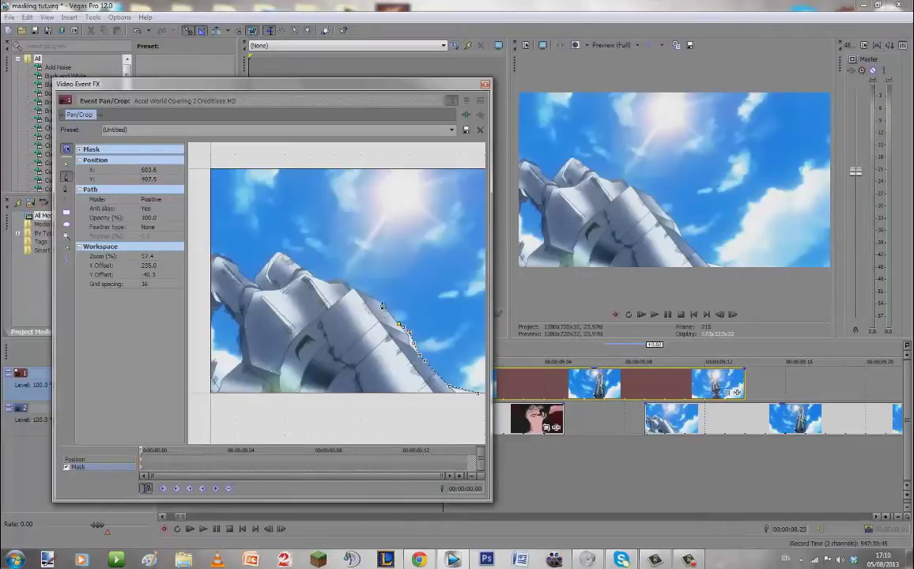
pyautogui.moveTo(378, 303); pyautogui.dragTo(352, 289)
# Step: Continue the first-frame mask path over the knuckles and finger, around the sky gap, and close it along the bottom edge
pyautogui.click(339, 277)
pyautogui.click(325, 278)
pyautogui.click(326, 283)
pyautogui.click(312, 275)
pyautogui.moveTo(286, 253)
pyautogui.mouseDown()
pyautogui.moveTo(256, 274)
pyautogui.moveTo(255, 290)
pyautogui.moveTo(235, 261)
pyautogui.moveTo(208, 255)
pyautogui.moveTo(218, 255)
pyautogui.moveTo(213, 313)
pyautogui.mouseUp()
pyautogui.click(220, 306)
pyautogui.click(225, 307)
pyautogui.click(235, 325)
pyautogui.click(240, 345)
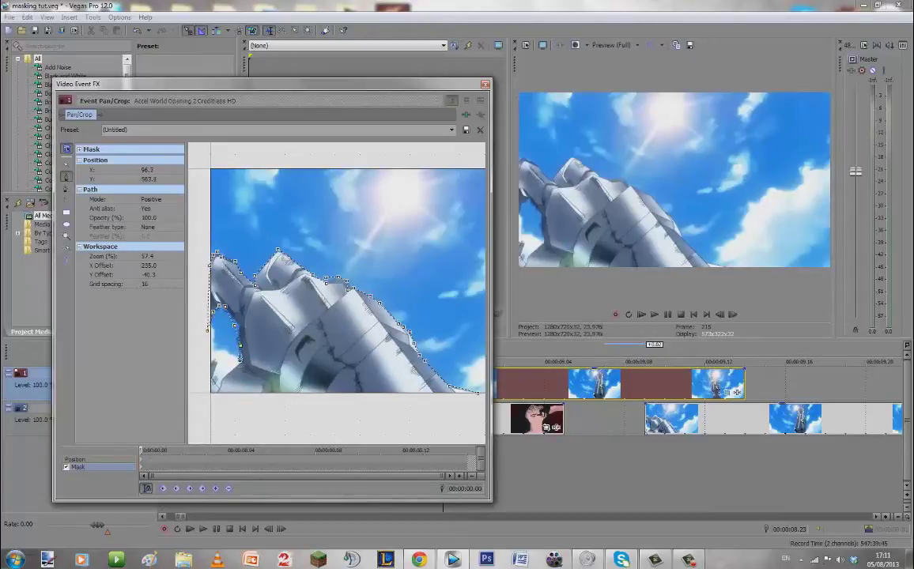
pyautogui.moveTo(229, 375)
pyautogui.mouseDown()
pyautogui.moveTo(214, 361)
pyautogui.moveTo(204, 384)
pyautogui.moveTo(210, 399)
pyautogui.mouseUp()
pyautogui.click(477, 394)
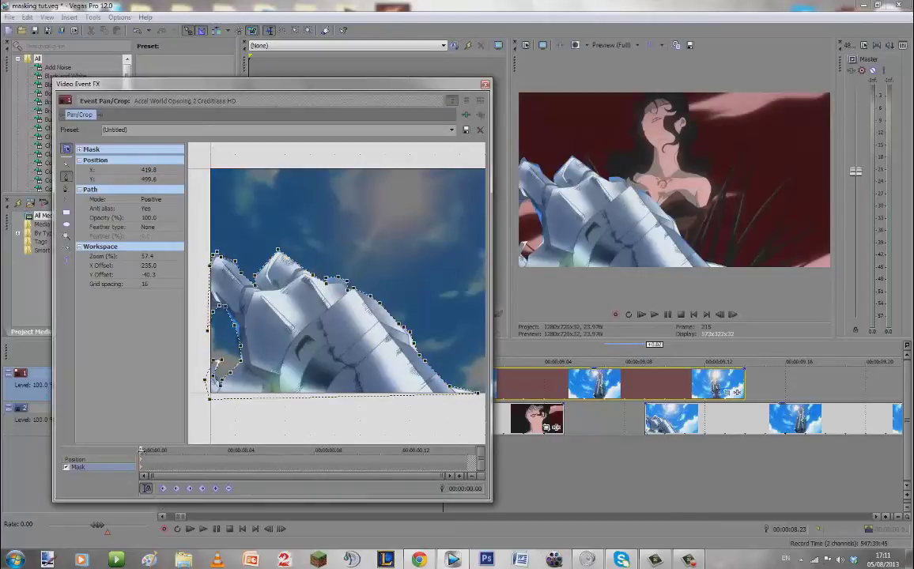
# Step: Create a mask keyframe at 00:00:00.01 and reset the mask at 00:00:00.02
pyautogui.moveTo(142, 449); pyautogui.dragTo(161, 450)
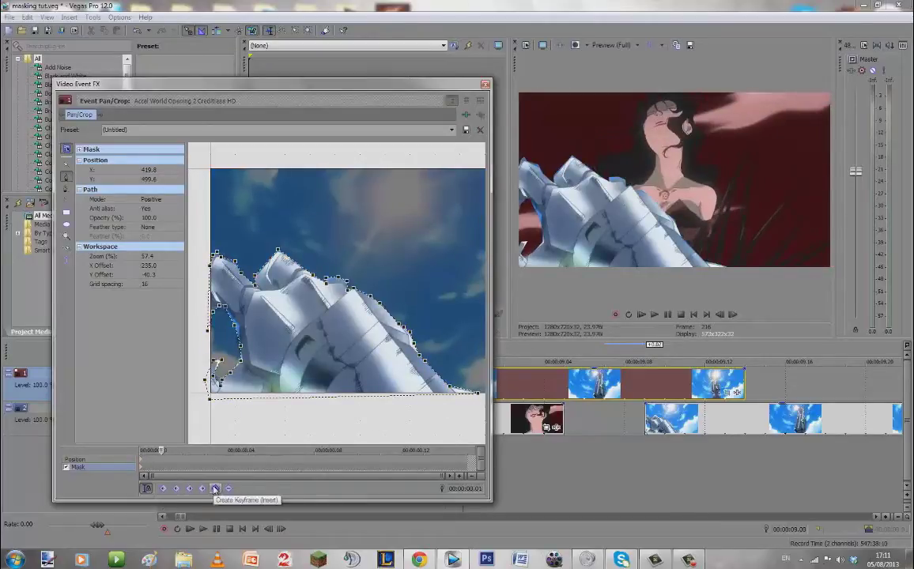
pyautogui.click(180, 454)
pyautogui.rightClick(347, 350)
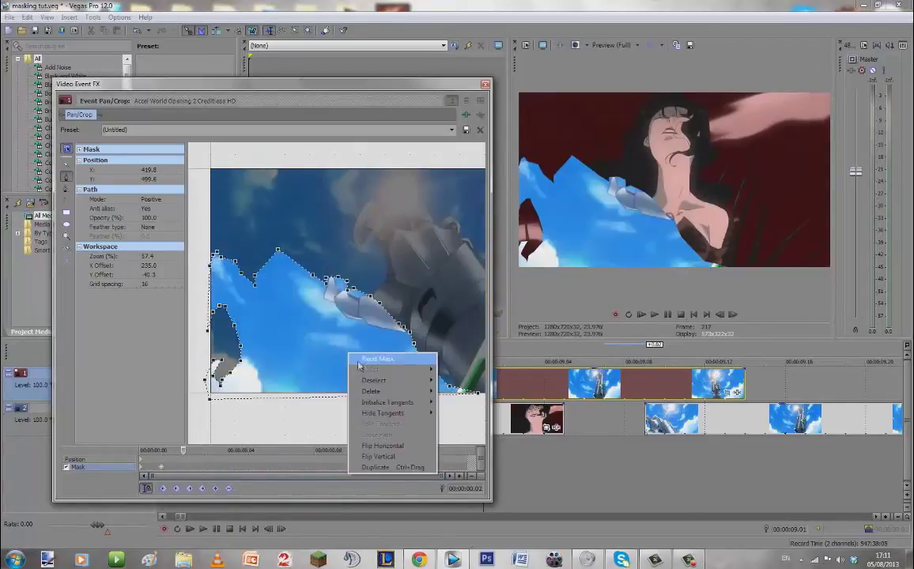
pyautogui.click(358, 361)
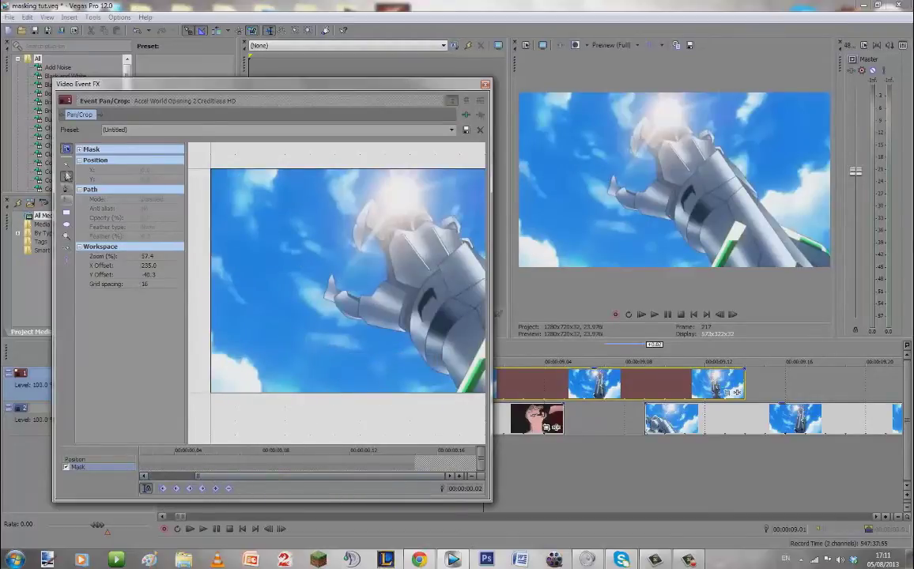
# Step: Start a new mask path at 00:00:00.02 from the frame's bottom edge up along the forearm's underside
pyautogui.click(66, 164)
pyautogui.moveTo(397, 298); pyautogui.dragTo(279, 326)
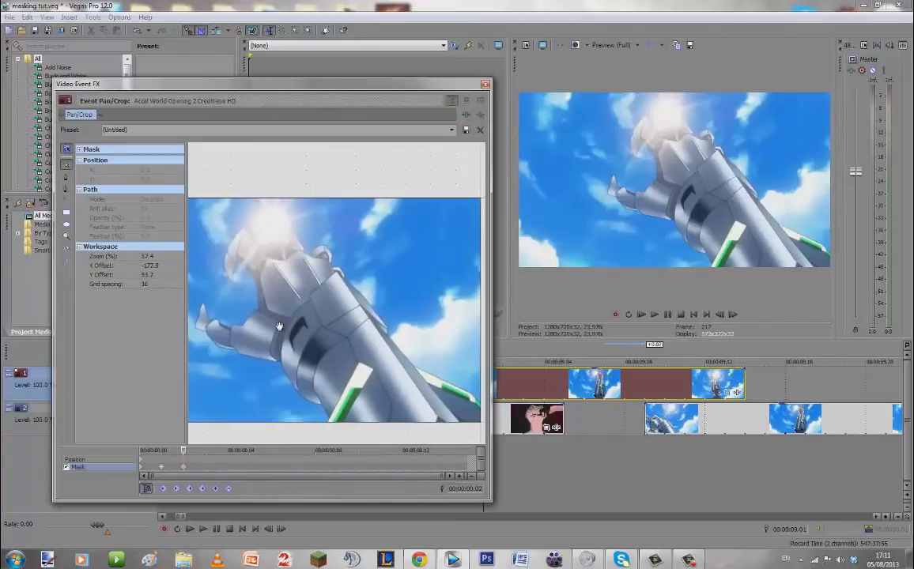
pyautogui.click(66, 177)
pyautogui.click(325, 426)
pyautogui.click(322, 405)
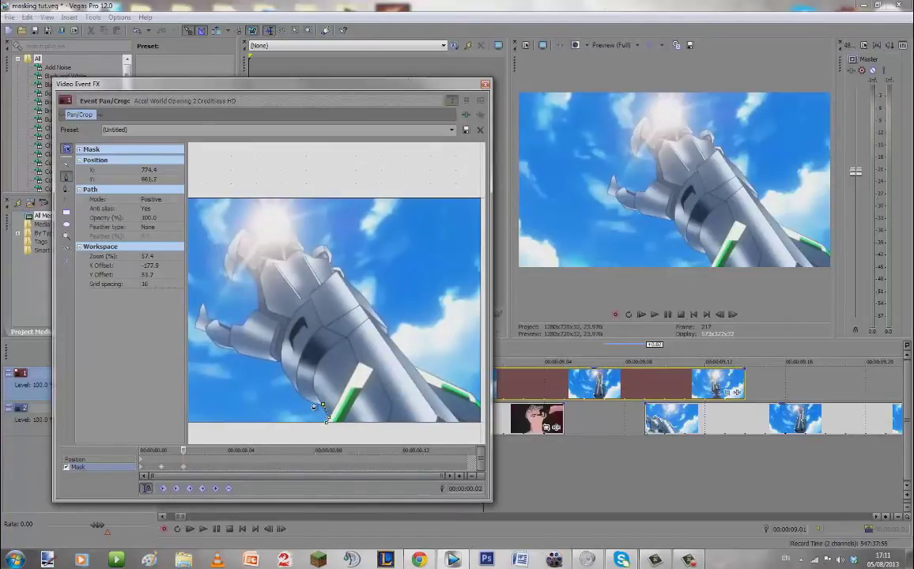
pyautogui.click(313, 401)
pyautogui.click(303, 397)
pyautogui.click(294, 391)
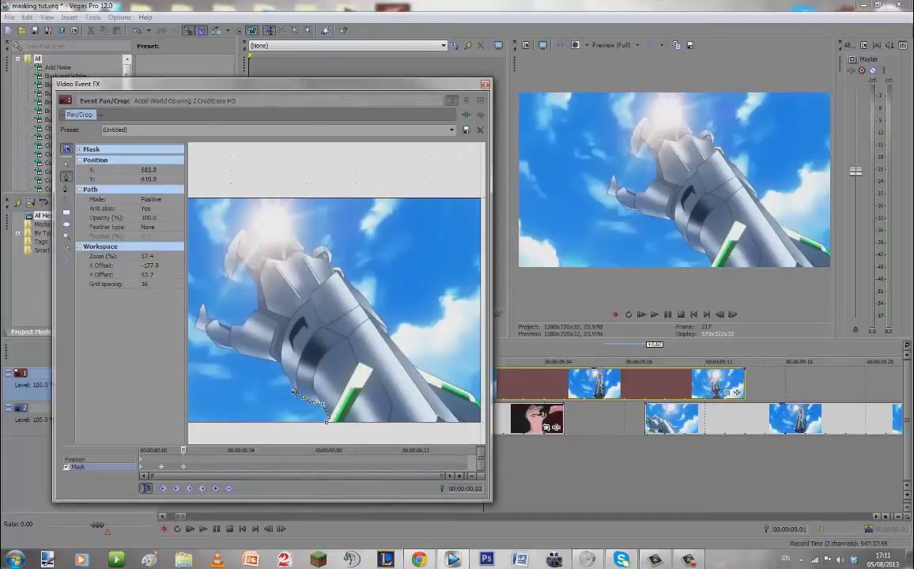
# Step: Extend the 00:00:00.02 mask path around the thumb, along the palm, and up the curled finger
pyautogui.click(281, 365)
pyautogui.click(270, 362)
pyautogui.click(208, 334)
pyautogui.click(199, 312)
pyautogui.click(220, 324)
pyautogui.click(257, 313)
pyautogui.click(257, 283)
pyautogui.click(240, 262)
pyautogui.click(233, 268)
pyautogui.click(225, 267)
pyautogui.click(234, 240)
pyautogui.hotkey('ctrl', 'z')
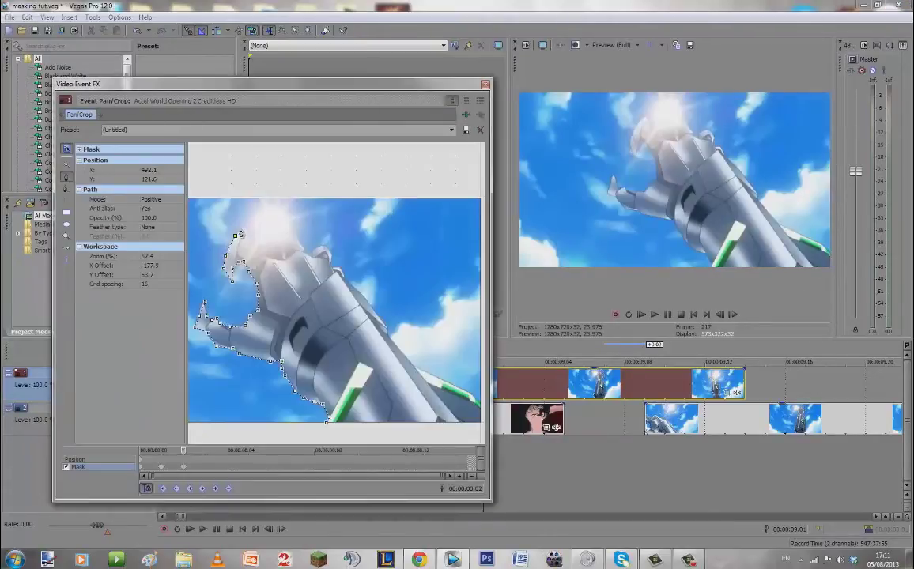
# Step: Trace the remaining fingertips against the sun on the 00:00:00.02 mask path, ending at the small rear finger
pyautogui.click(244, 230)
pyautogui.moveTo(267, 244); pyautogui.dragTo(276, 226)
pyautogui.click(286, 223)
pyautogui.click(296, 232)
pyautogui.click(301, 245)
pyautogui.click(304, 252)
pyautogui.click(309, 253)
pyautogui.click(314, 256)
pyautogui.click(312, 249)
pyautogui.click(321, 248)
pyautogui.click(326, 245)
pyautogui.click(329, 252)
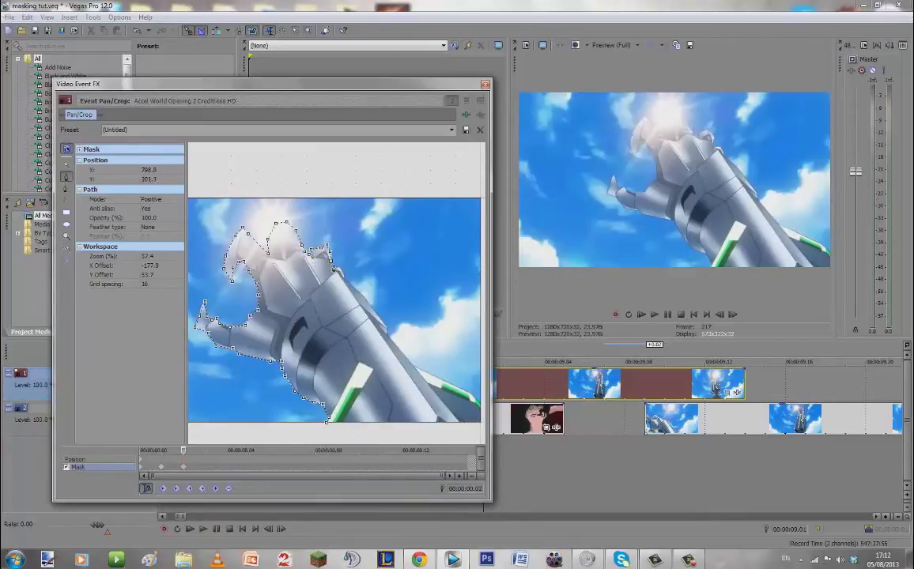
# Step: Trace the forearm's outer edge and green fin on the 00:00:00.02 mask path and close it below the frame
pyautogui.click(340, 265)
pyautogui.click(361, 293)
pyautogui.click(385, 326)
pyautogui.click(389, 335)
pyautogui.click(397, 342)
pyautogui.click(407, 359)
pyautogui.click(438, 379)
pyautogui.click(474, 398)
pyautogui.click(473, 399)
pyautogui.click(484, 407)
pyautogui.click(483, 431)
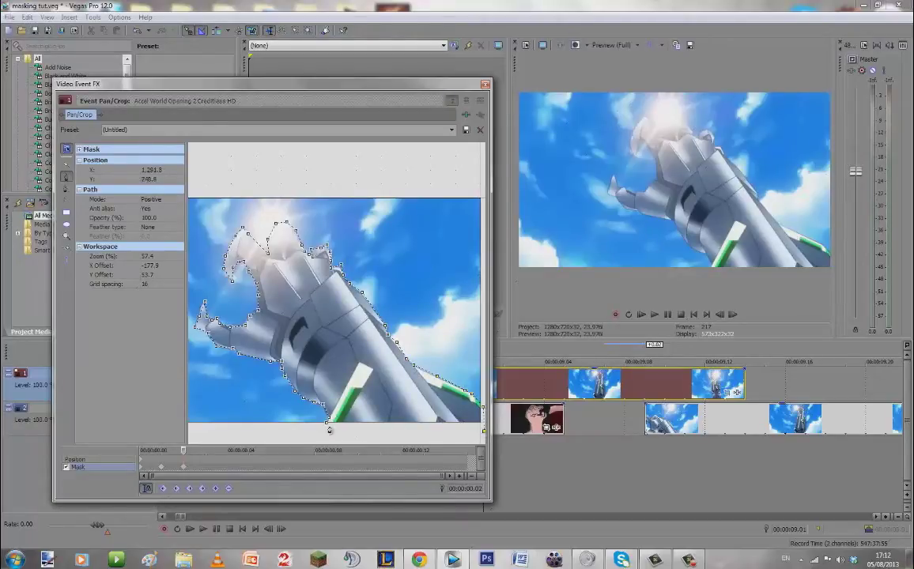
pyautogui.click(332, 436)
pyautogui.click(326, 423)
pyautogui.click(298, 426)
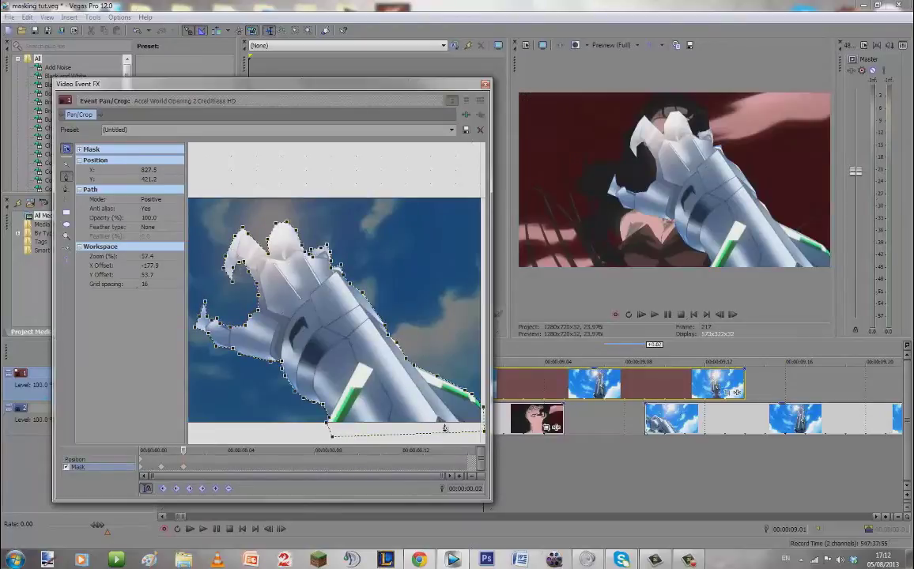
# Step: Advance to 00:00:00.03 in the clip's mask timeline and reset the mask there
pyautogui.moveTo(184, 450); pyautogui.dragTo(205, 451)
pyautogui.rightClick(347, 376)
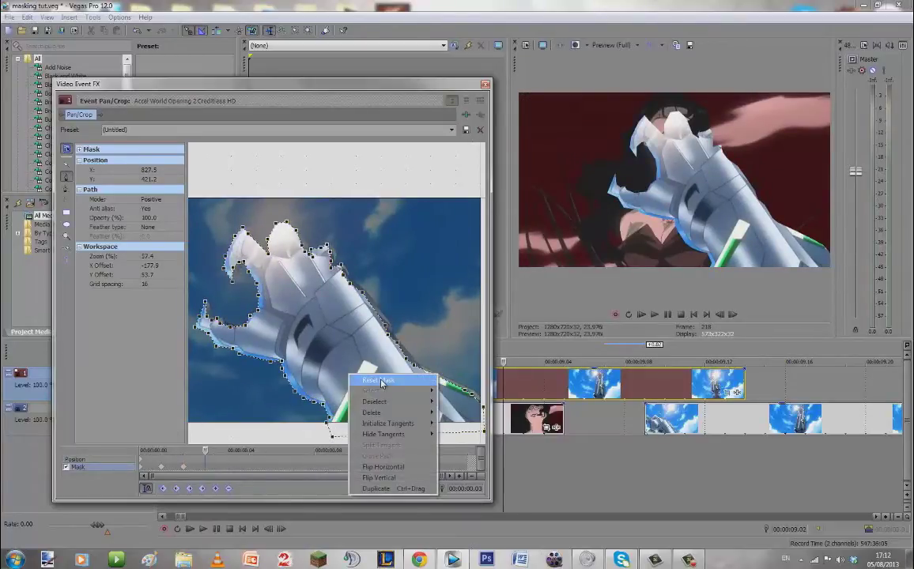
pyautogui.click(378, 381)
# Step: Start a new mask path at 00:00:00.03 and trace the forearm's underside and the outline of the thumb
pyautogui.click(332, 423)
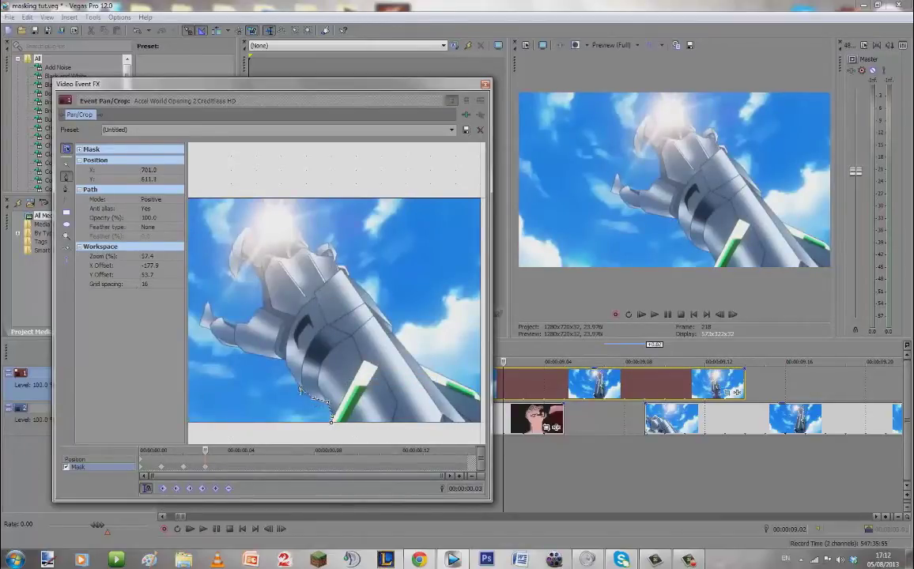
pyautogui.click(269, 357)
pyautogui.click(244, 351)
pyautogui.click(238, 346)
pyautogui.click(222, 345)
pyautogui.click(211, 329)
pyautogui.click(199, 324)
pyautogui.click(205, 310)
pyautogui.click(208, 301)
pyautogui.click(235, 326)
pyautogui.click(250, 322)
pyautogui.click(256, 314)
# Step: Continue the 00:00:00.03 mask path along the palm, around the curled finger, and over the sunlit fingertip
pyautogui.click(261, 308)
pyautogui.click(263, 297)
pyautogui.click(263, 286)
pyautogui.click(257, 274)
pyautogui.click(253, 264)
pyautogui.click(238, 231)
pyautogui.click(250, 229)
pyautogui.click(270, 249)
pyautogui.click(273, 235)
pyautogui.click(273, 226)
pyautogui.click(283, 219)
pyautogui.scroll(2, 284, 222)
pyautogui.scroll(-1, 269, 207)
pyautogui.click(279, 201)
pyautogui.click(287, 211)
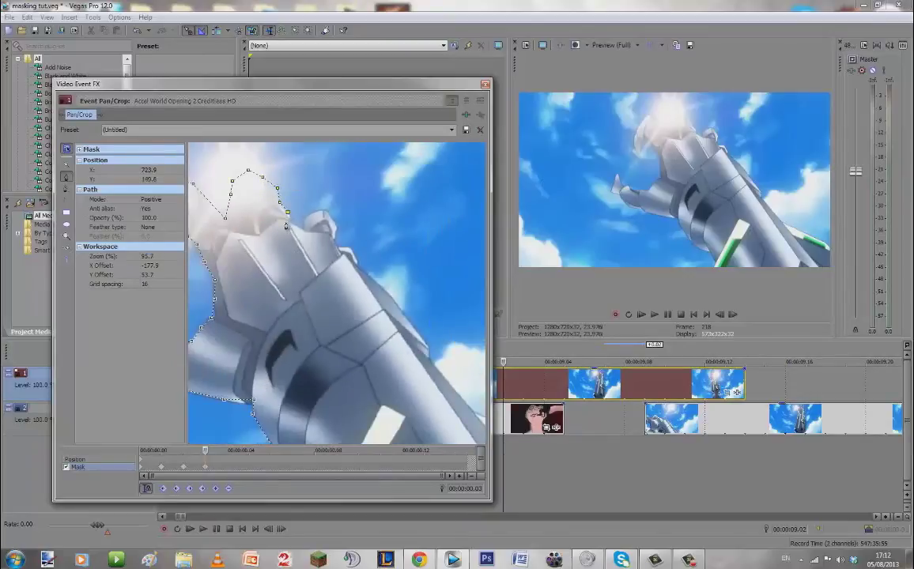
# Step: Trace the small rear finger and the joint behind it on the 00:00:00.03 mask path
pyautogui.click(288, 220)
pyautogui.click(301, 228)
pyautogui.click(305, 220)
pyautogui.click(309, 212)
pyautogui.scroll(1, 320, 212)
pyautogui.click(317, 167)
pyautogui.click(327, 176)
pyautogui.click(333, 187)
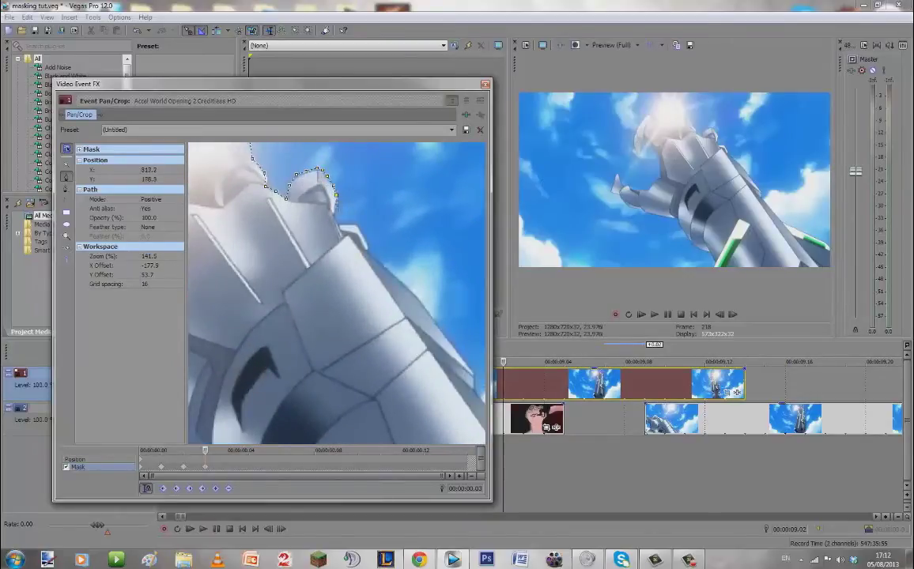
pyautogui.click(336, 203)
pyautogui.click(334, 213)
pyautogui.click(339, 226)
pyautogui.click(354, 224)
pyautogui.click(365, 235)
pyautogui.click(368, 252)
pyautogui.scroll(-3, 378, 265)
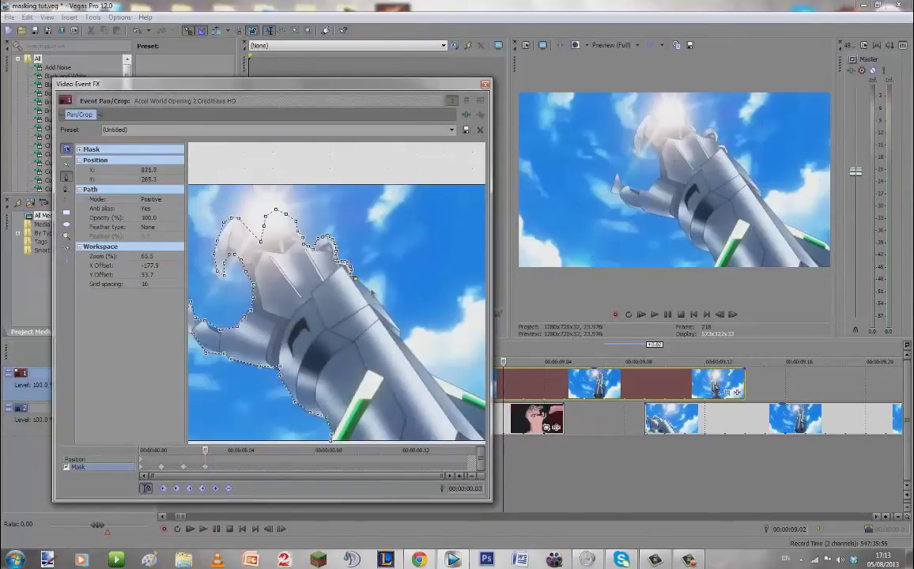
# Step: Trace the forearm's upper edge and green-edged fin at 00:00:00.03, then run the mask path below the frame
pyautogui.click(371, 290)
pyautogui.click(397, 325)
pyautogui.click(415, 359)
pyautogui.click(430, 375)
pyautogui.scroll(-1, 433, 378)
pyautogui.click(449, 378)
pyautogui.click(466, 385)
pyautogui.click(478, 414)
pyautogui.click(416, 432)
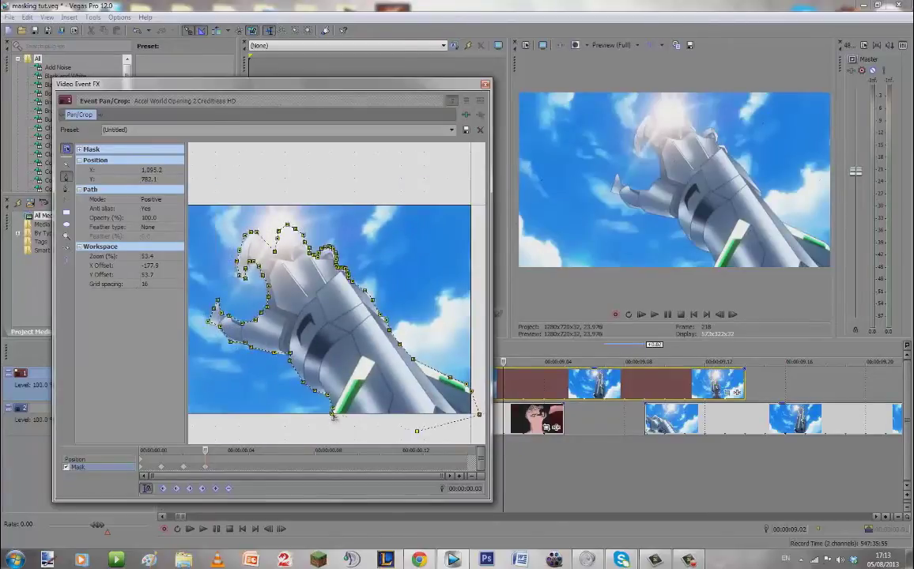
# Step: Advance to 00:00:00.04 in the mask timeline and reset the mask there
pyautogui.click(225, 450)
pyautogui.rightClick(340, 358)
pyautogui.click(356, 363)
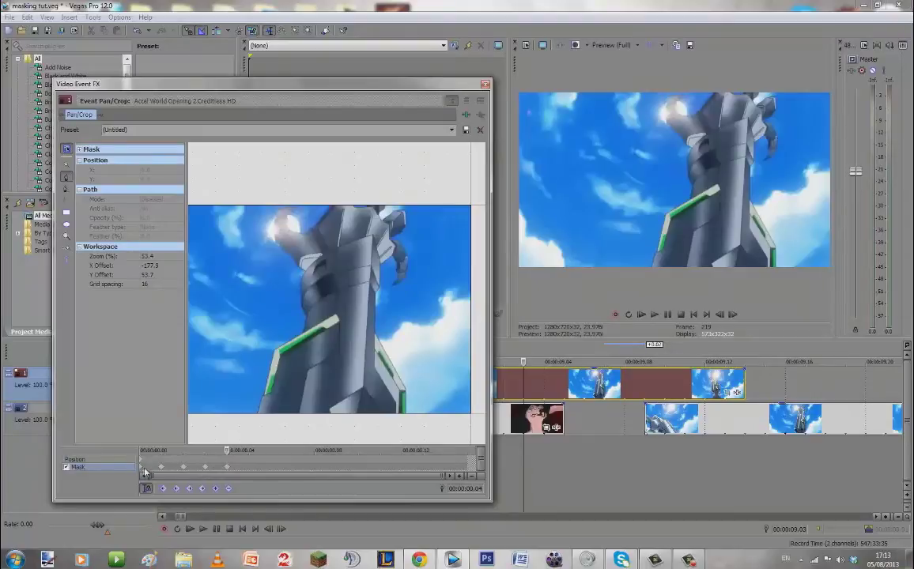
# Step: Start a new mask path at 00:00:00.04 and trace the outer edge of the arm's left green-edged plate
pyautogui.scroll(-1, 358, 400)
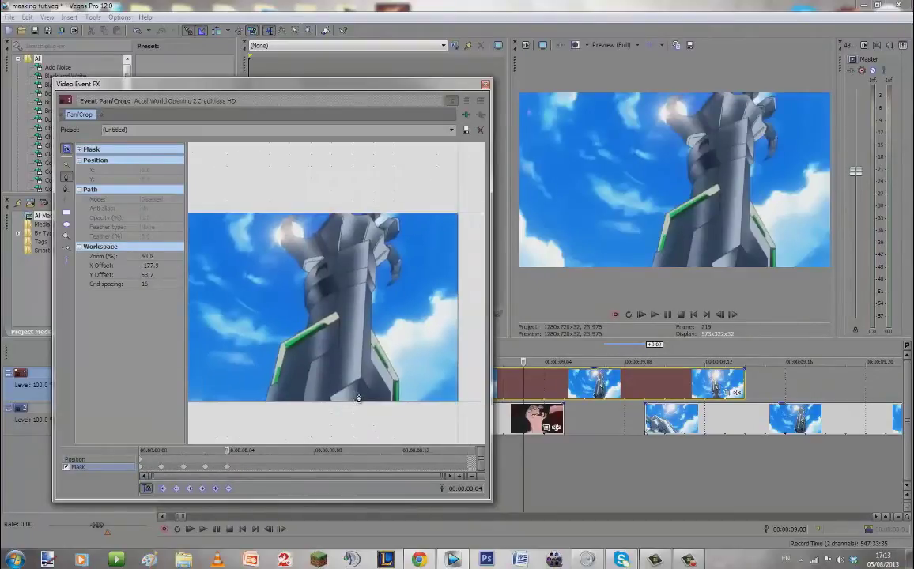
pyautogui.scroll(3, 343, 350)
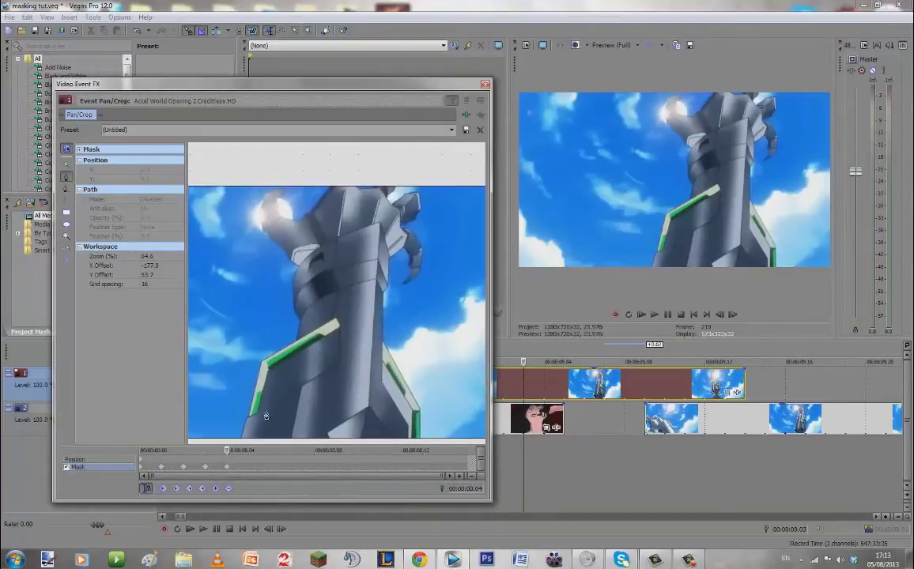
pyautogui.click(242, 441)
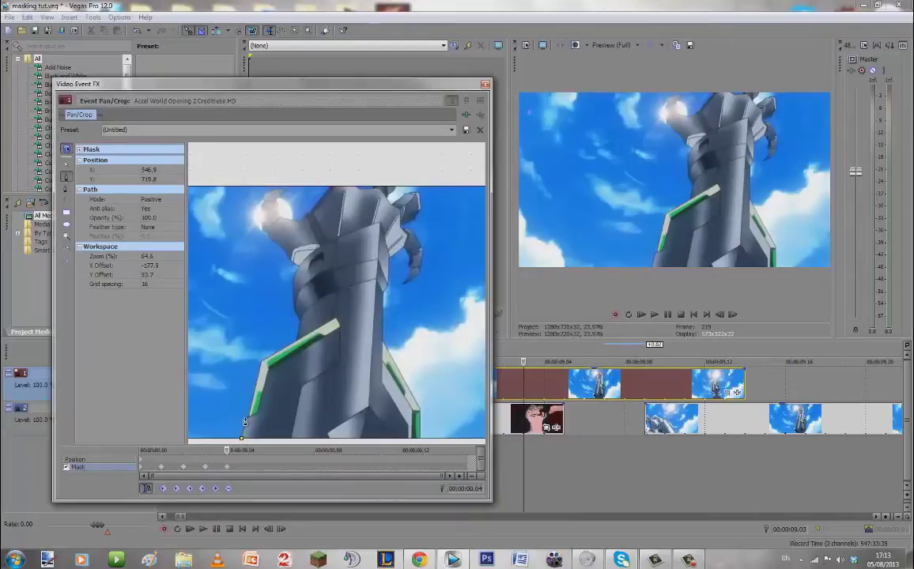
pyautogui.click(246, 418)
pyautogui.scroll(3, 255, 407)
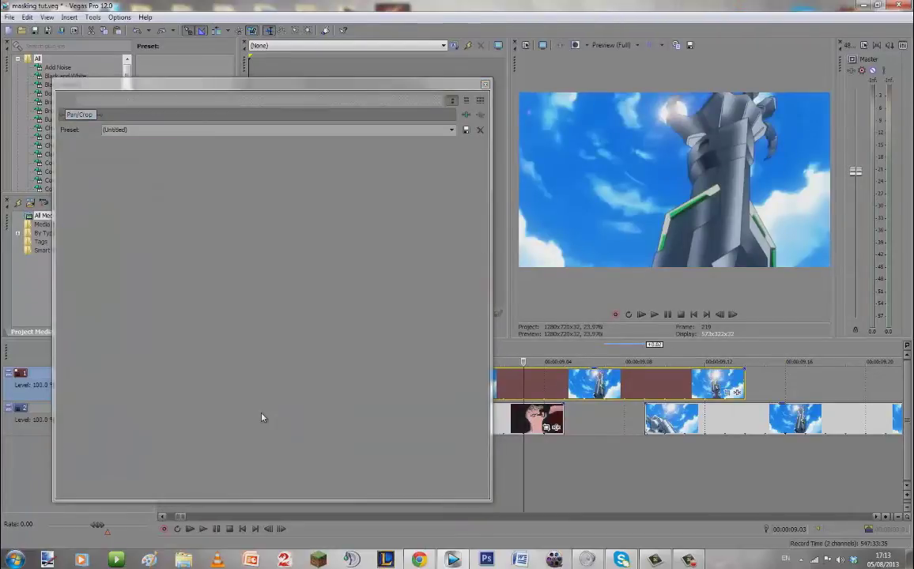
pyautogui.click(247, 376)
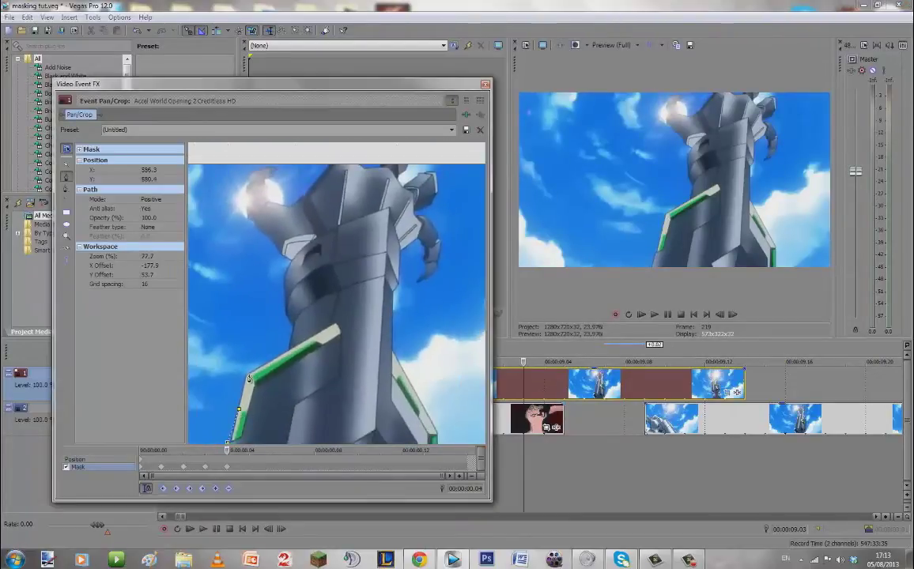
pyautogui.click(292, 351)
# Step: Continue the 00:00:00.04 mask path up the left side of the wrist and around the sunlit thumb
pyautogui.click(293, 324)
pyautogui.click(285, 313)
pyautogui.click(285, 281)
pyautogui.click(267, 238)
pyautogui.click(252, 223)
pyautogui.click(262, 170)
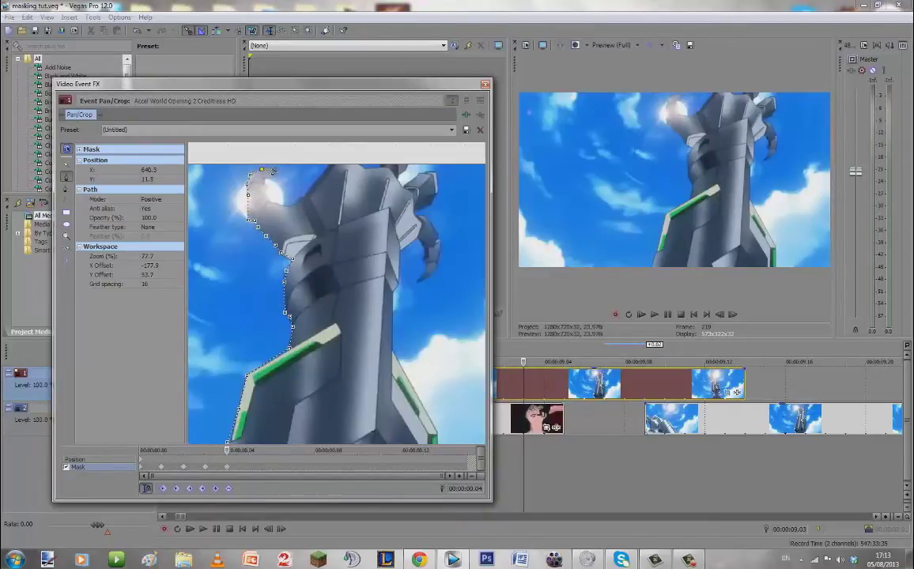
pyautogui.click(270, 175)
pyautogui.click(273, 204)
# Step: Carry the 00:00:00.04 mask path above the frame over the upper hand and around the right-hand fingers
pyautogui.scroll(-2, 327, 192)
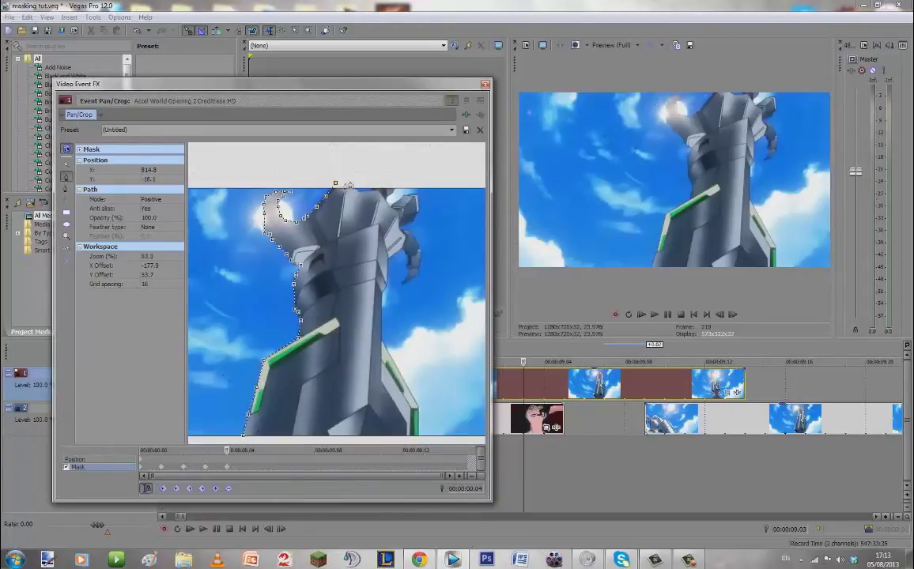
pyautogui.click(352, 178)
pyautogui.click(402, 184)
pyautogui.click(394, 191)
pyautogui.click(395, 203)
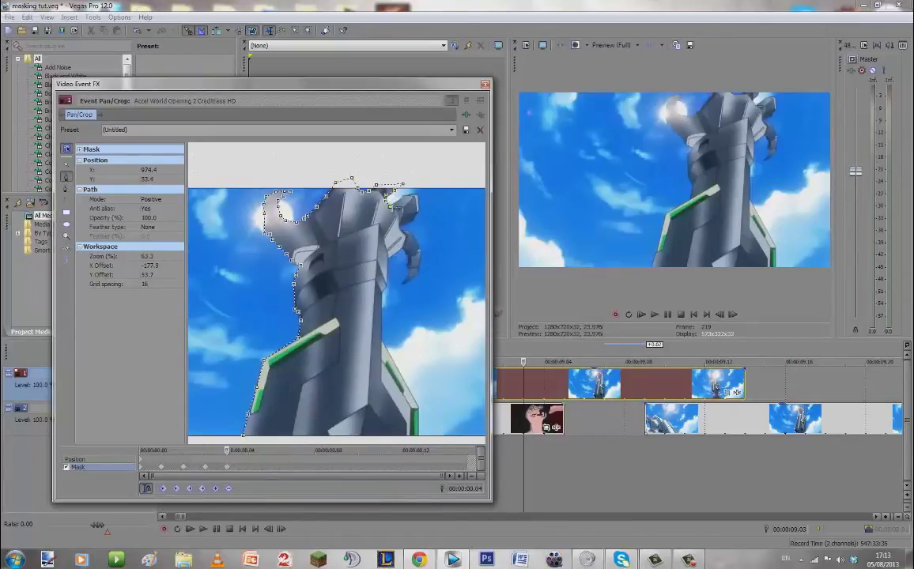
pyautogui.click(413, 194)
pyautogui.click(417, 218)
pyautogui.click(407, 230)
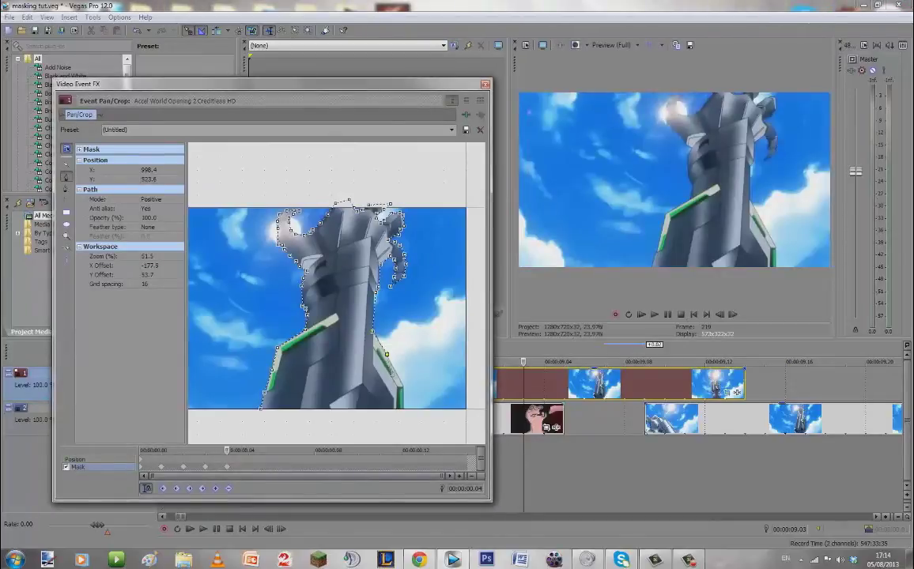
# Step: Trace the right green-edged plate down past the frame's lower edge and close the 00:00:00.04 mask path
pyautogui.click(403, 386)
pyautogui.click(404, 414)
pyautogui.click(261, 408)
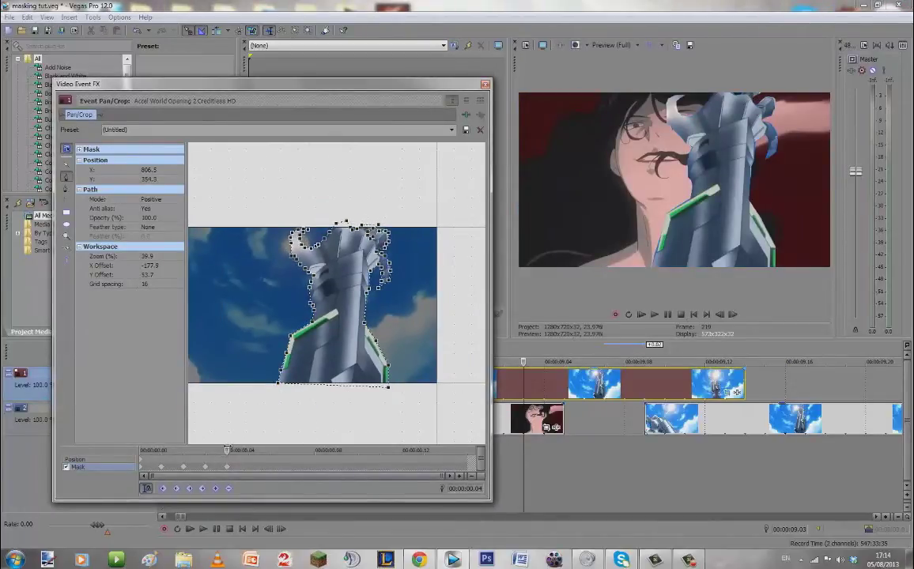
# Step: Advance to 00:00:00.05 and shift the whole mask to X 816.5, Y 351.8 to fit the arm
pyautogui.click(245, 450)
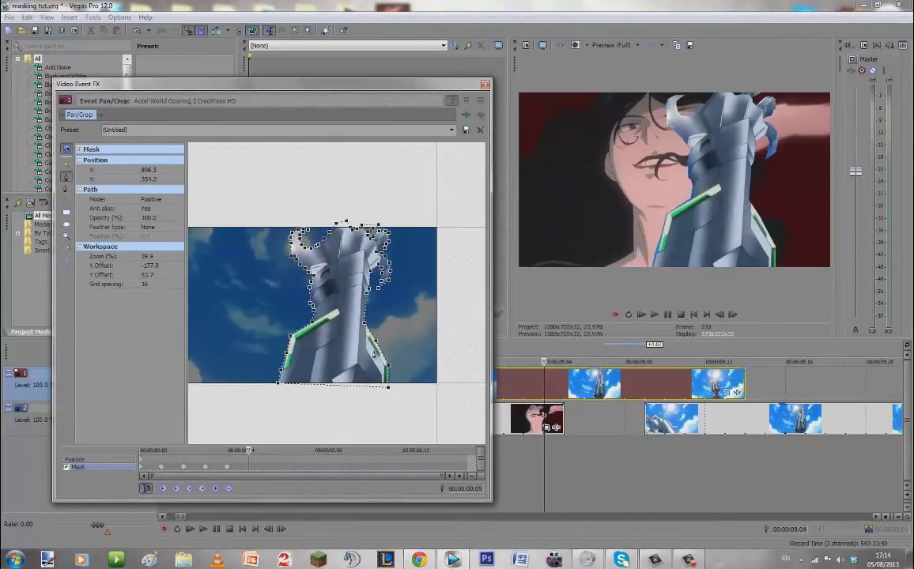
pyautogui.click(65, 165)
pyautogui.moveTo(317, 344); pyautogui.dragTo(322, 329)
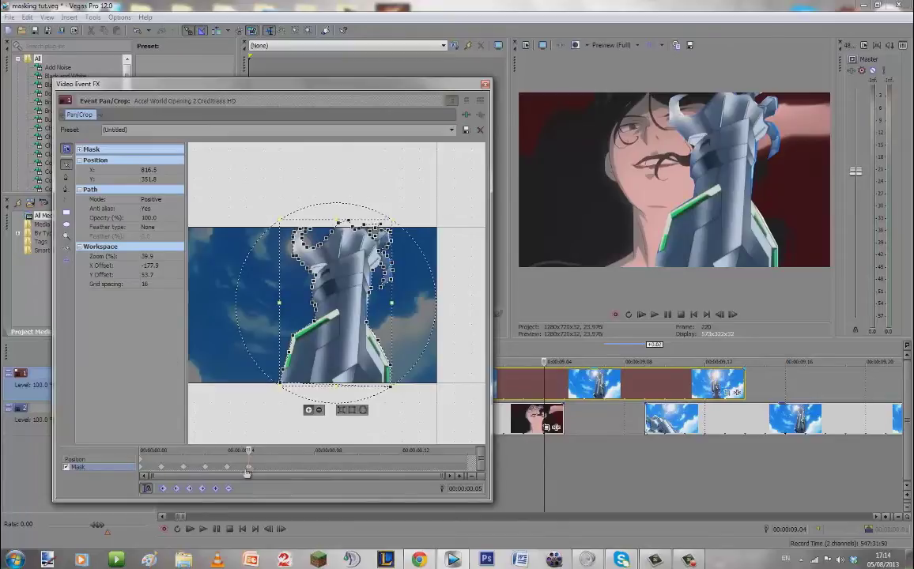
# Step: Advance to 00:00:00.06 in the mask timeline and reset the mask there
pyautogui.click(267, 450)
pyautogui.rightClick(337, 327)
pyautogui.click(365, 335)
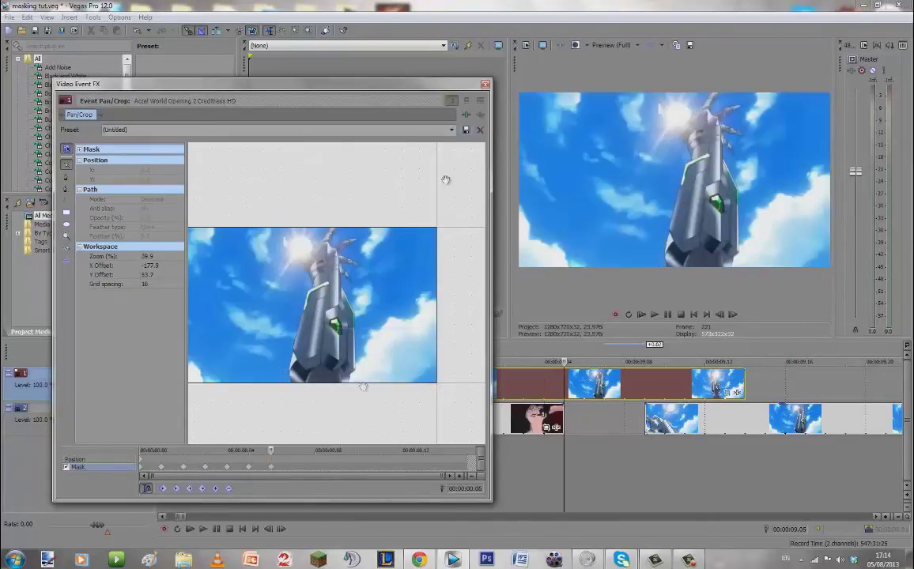
# Step: Review the mask keyframes from 00:00:00.01 to 00:00:00.05 and close the Event Pan/Crop window
pyautogui.click(161, 467)
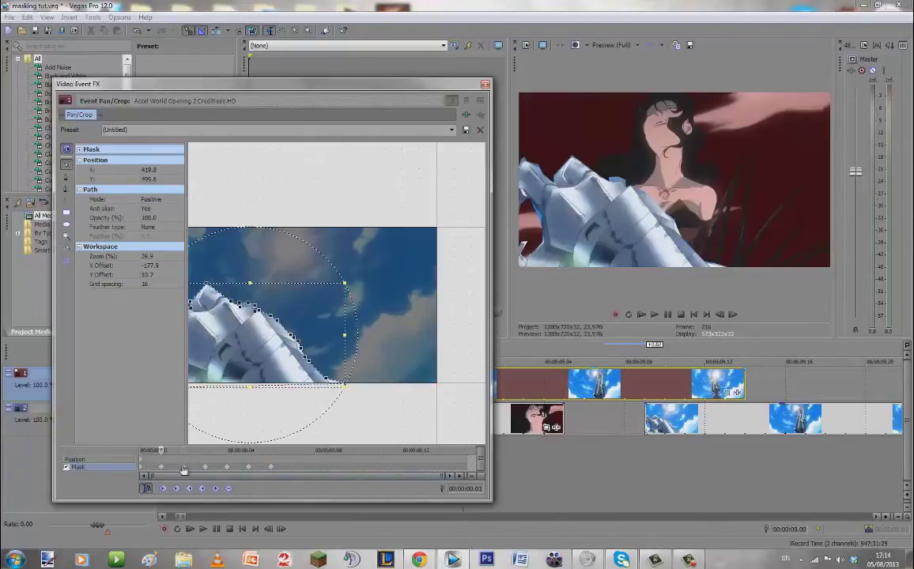
pyautogui.click(183, 467)
pyautogui.click(206, 467)
pyautogui.click(227, 468)
pyautogui.click(249, 467)
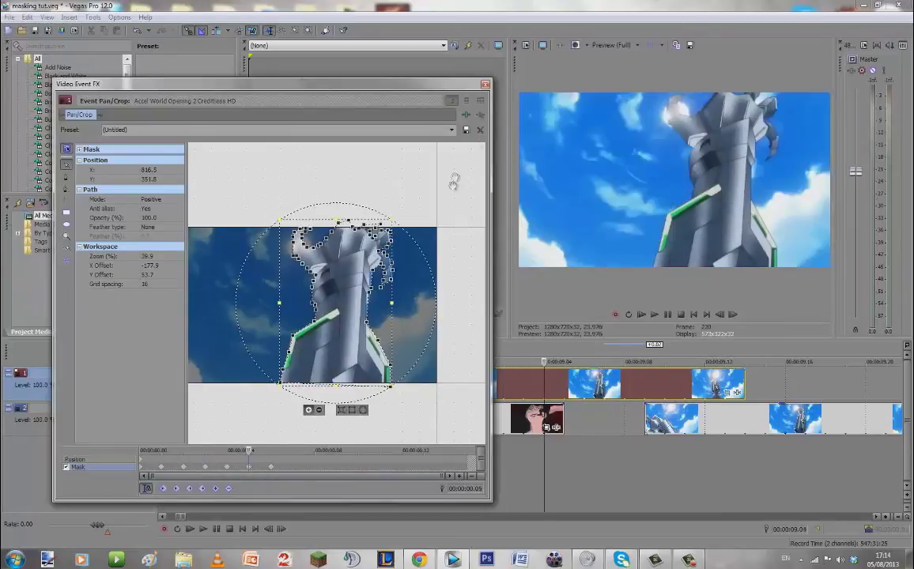
pyautogui.click(485, 84)
# Step: Step the project preview back frame by frame to the masked clip's start at 00:00:08.23
pyautogui.press('Right')
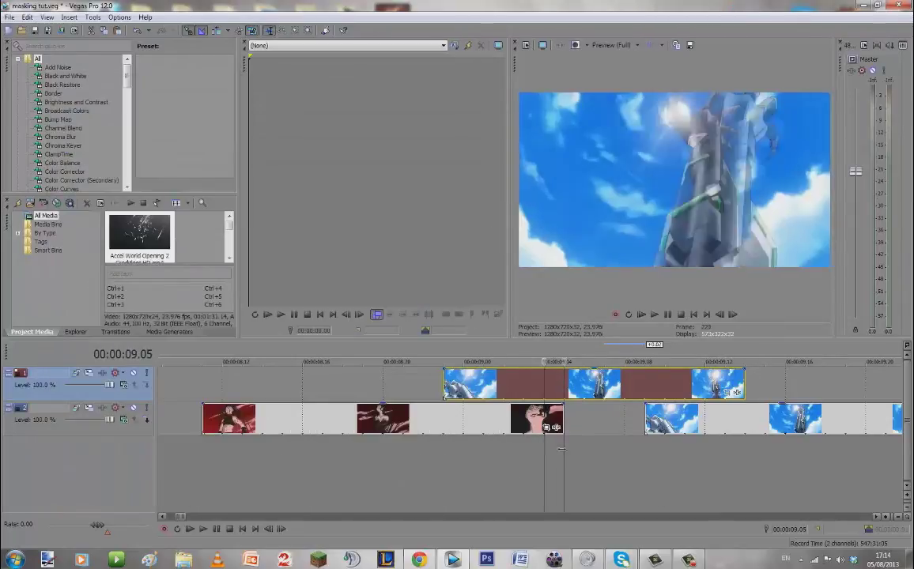
pyautogui.press('Left')
pyautogui.press('Left')
pyautogui.press('Left')
pyautogui.press('Left')
pyautogui.press('Left')
pyautogui.press('Left')
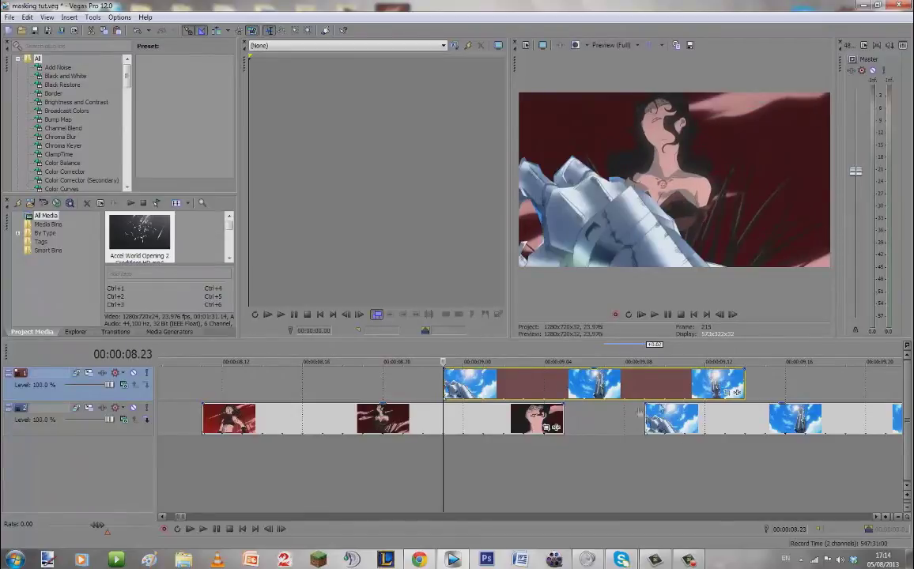
# Step: Move the unmasked sky clip on track 2 to line up beneath the masked clip, overlapping the red clip
pyautogui.click(704, 421)
pyautogui.moveTo(787, 419); pyautogui.dragTo(586, 418)
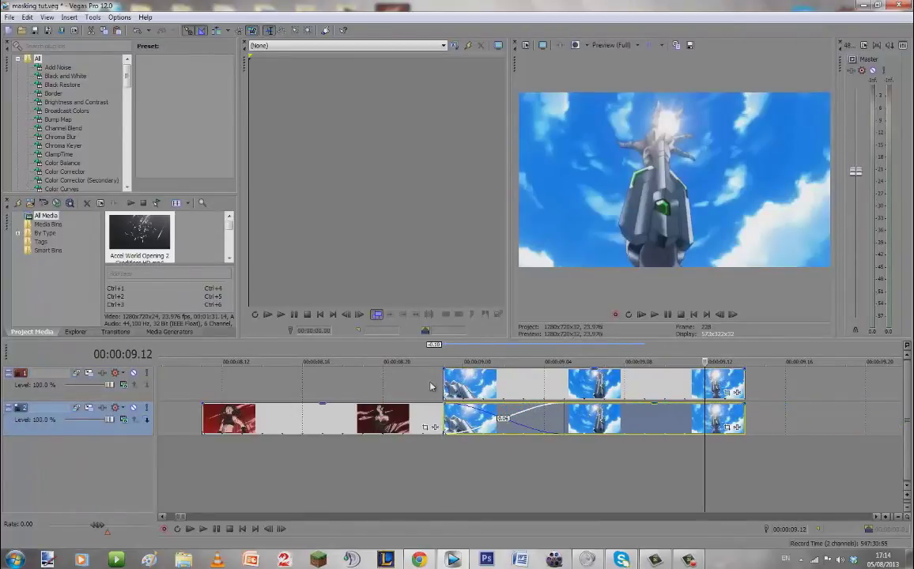
pyautogui.click(430, 386)
# Step: Step through the opening frames of the overlap to check how the masked arm appears
pyautogui.press('Right')
pyautogui.press('Right')
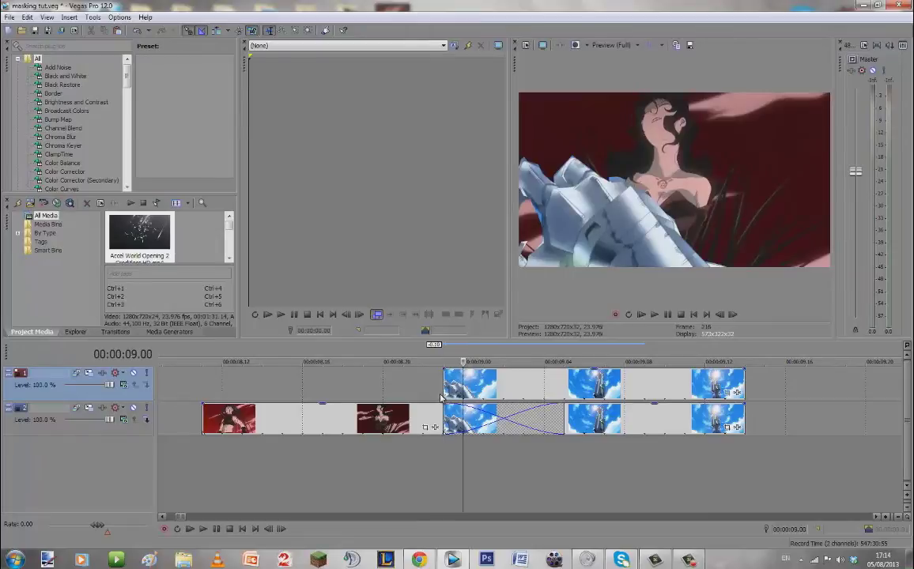
pyautogui.press('Right')
pyautogui.press('Left')
pyautogui.press('Left')
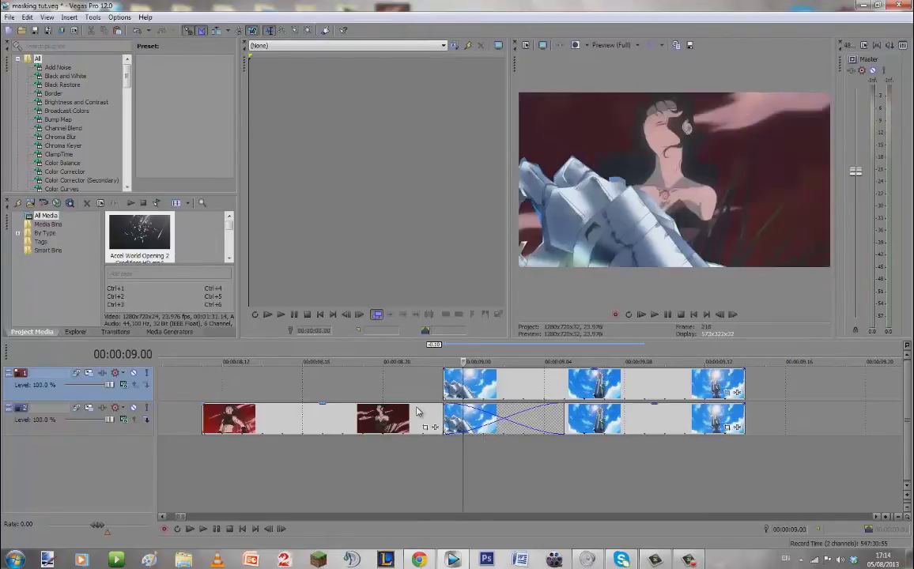
# Step: Add a fade-in to the masked clip on track 1 from 00:00:08.23 to 00:00:09.01
pyautogui.scroll(1, 570, 410)
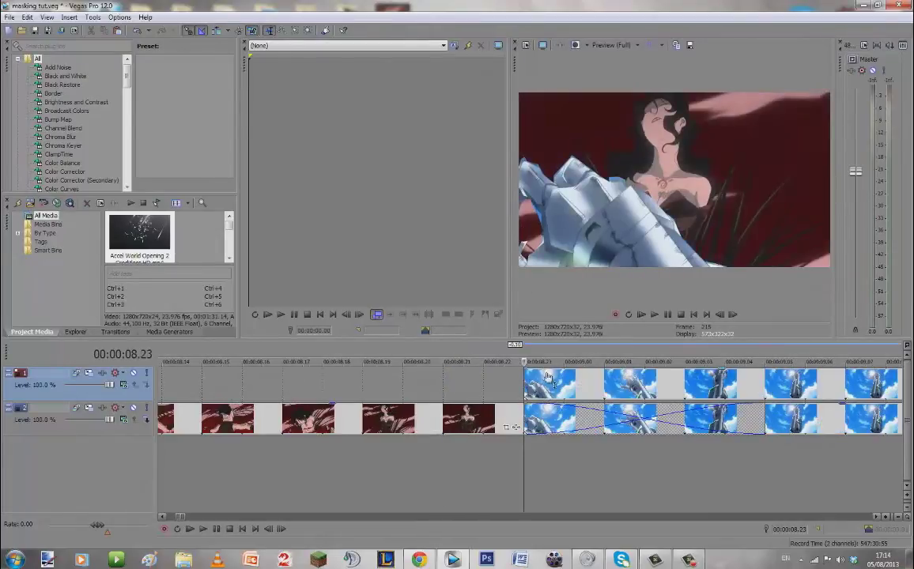
pyautogui.moveTo(526, 372); pyautogui.dragTo(603, 370)
pyautogui.press('Right')
pyautogui.press('Left')
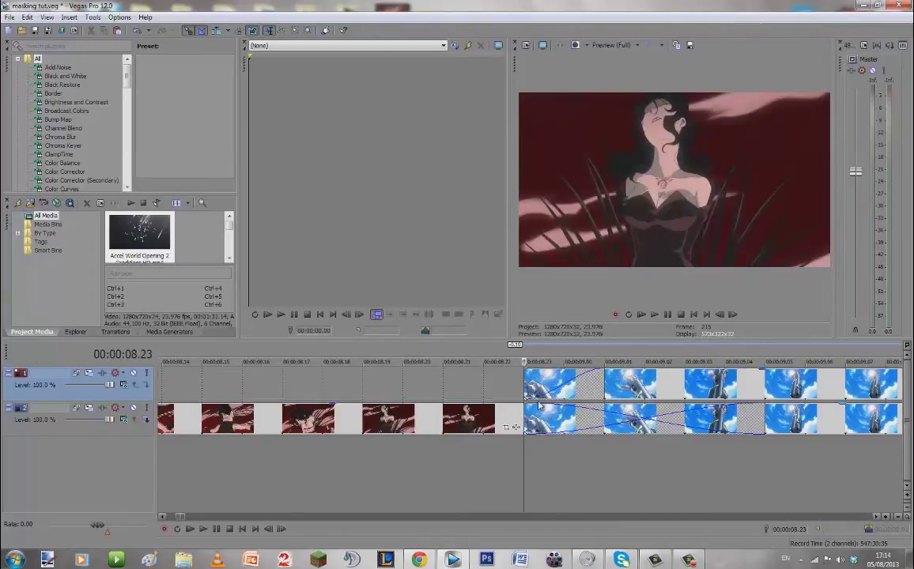
# Step: Step back and forth through the fade-in and crossfade frames to check the transition
pyautogui.press('Left')
pyautogui.press('Right')
pyautogui.press('Right')
pyautogui.press('Right')
pyautogui.press('Left')
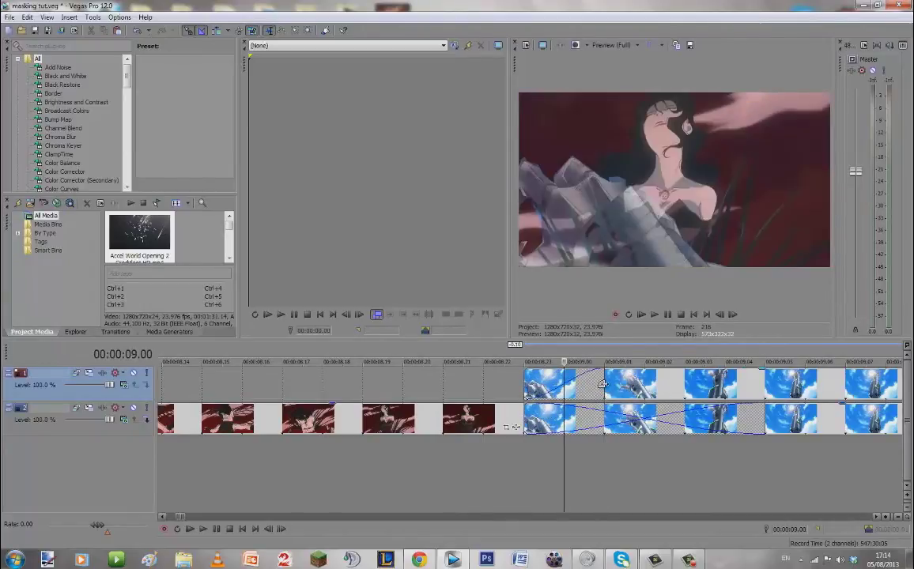
pyautogui.press('Left')
pyautogui.press('Left')
pyautogui.press('Right')
pyautogui.press('Right')
pyautogui.press('Right')
pyautogui.scroll(-1, 603, 390)
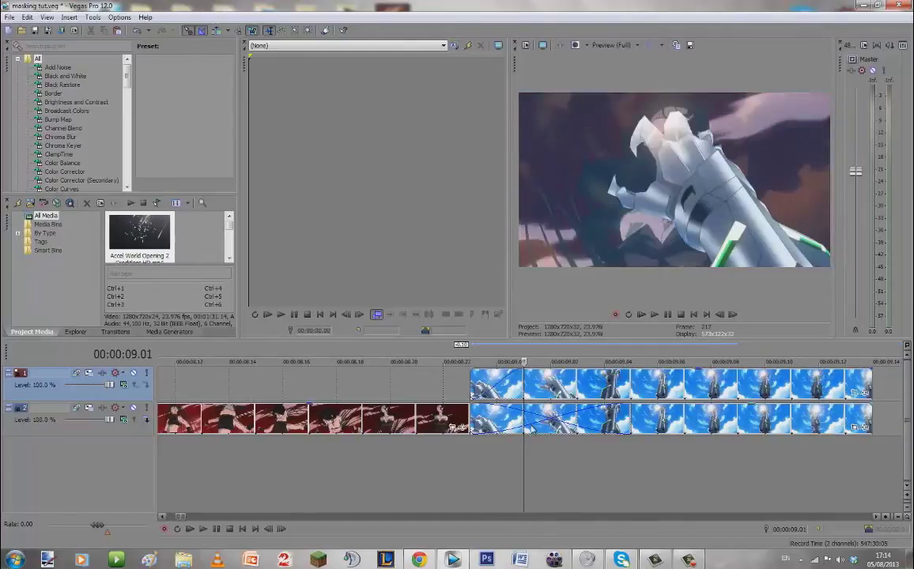
pyautogui.press('Right')
pyautogui.press('Right')
pyautogui.press('Right')
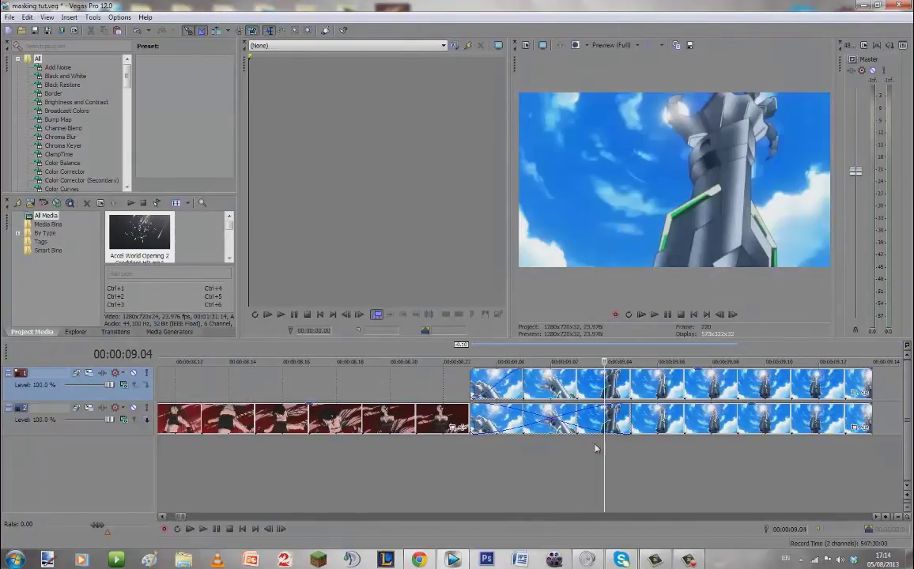
pyautogui.press('Right')
# Step: Trim the start of track 2's sky clip to 00:00:09.01 and step through the shortened crossfade
pyautogui.click(496, 422)
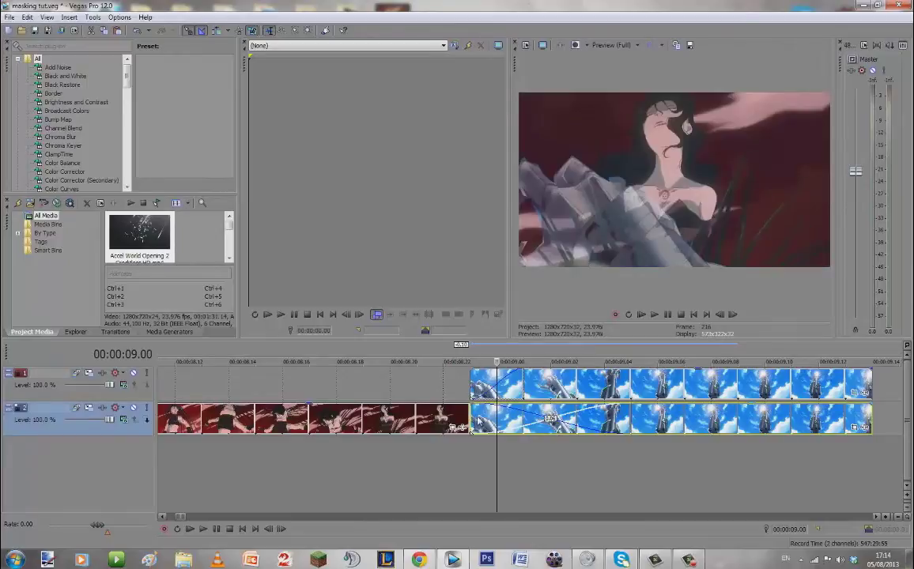
pyautogui.moveTo(470, 427); pyautogui.dragTo(510, 425)
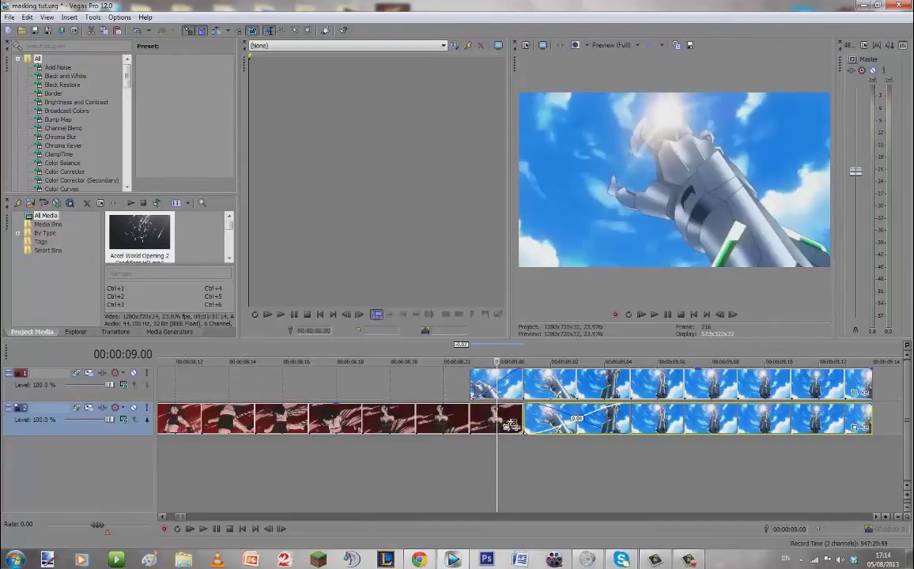
pyautogui.press('Right')
pyautogui.press('Right')
pyautogui.press('Right')
pyautogui.press('Right')
pyautogui.press('Right')
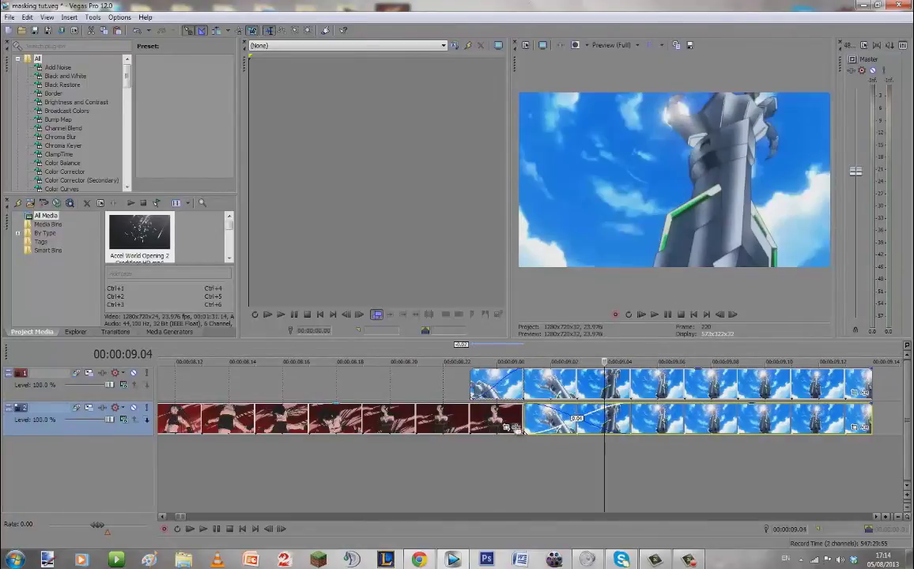
# Step: Play the transition from 00:00:08.21 and stop playback once the arm shot is reached
pyautogui.scroll(-2, 551, 455)
pyautogui.scroll(2, 453, 464)
pyautogui.click(453, 446)
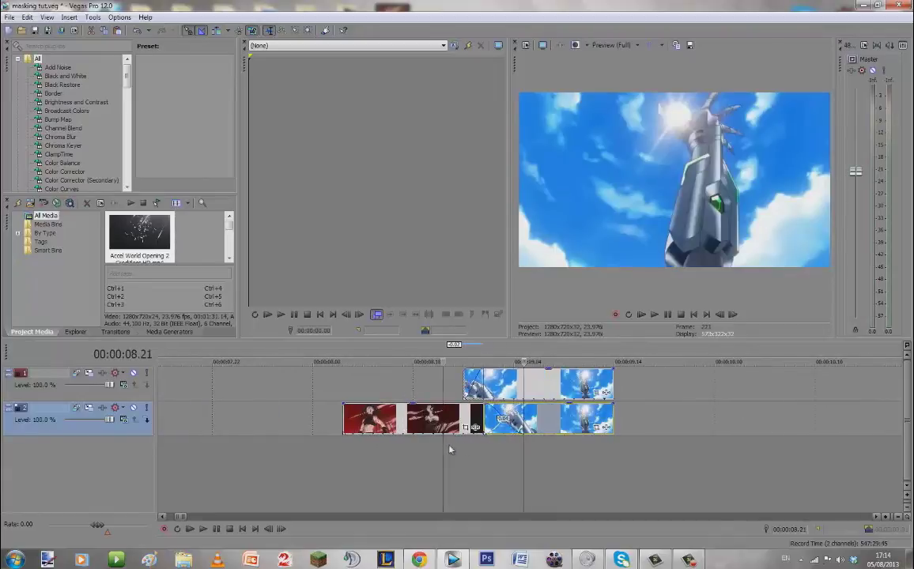
pyautogui.press('space')
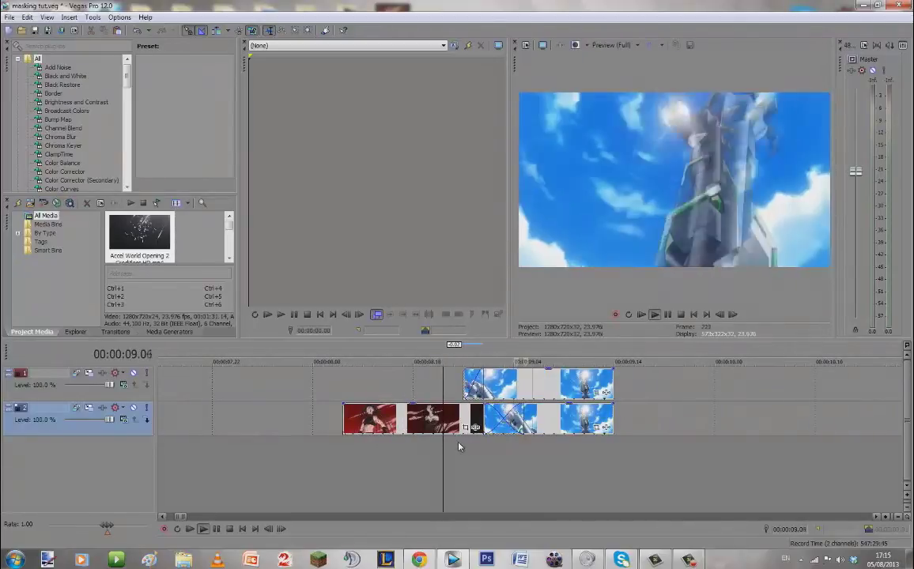
pyautogui.press('space')
# Step: Examine the transition frame by frame and return the playhead to 00:00:08.12 in the red clip
pyautogui.press('Right')
pyautogui.press('Right')
pyautogui.press('Right')
pyautogui.press('Right')
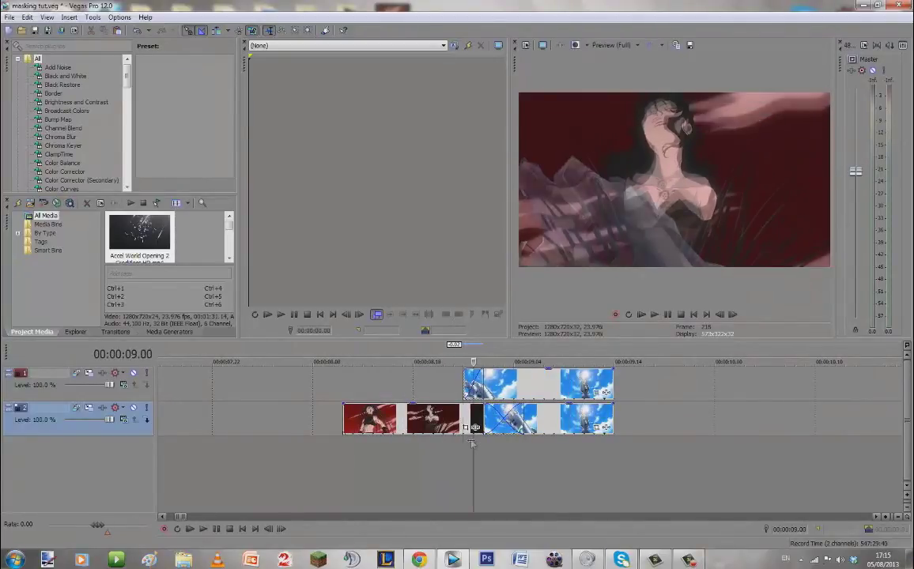
pyautogui.press('Right')
pyautogui.press('Right')
pyautogui.press('Right')
pyautogui.press('Right')
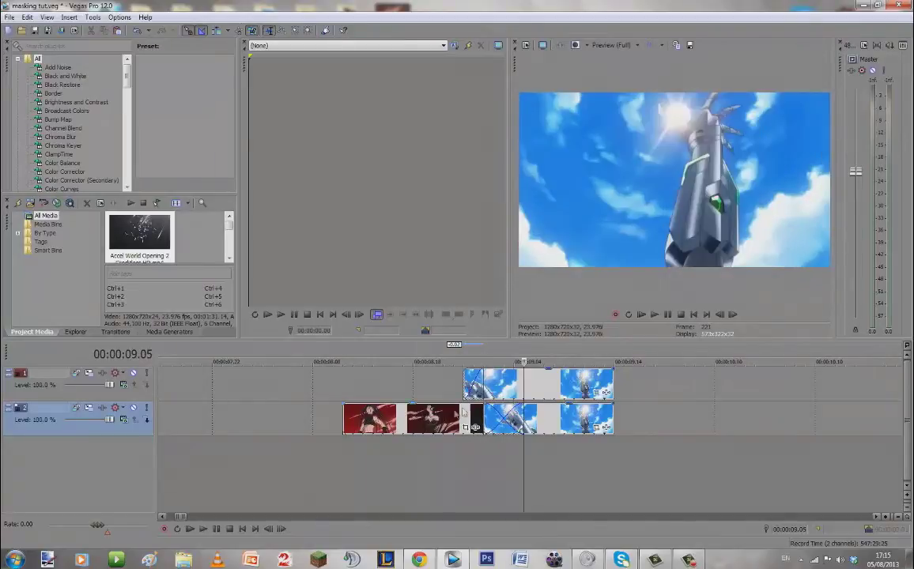
pyautogui.press('Right')
pyautogui.press('Right')
pyautogui.click(353, 446)
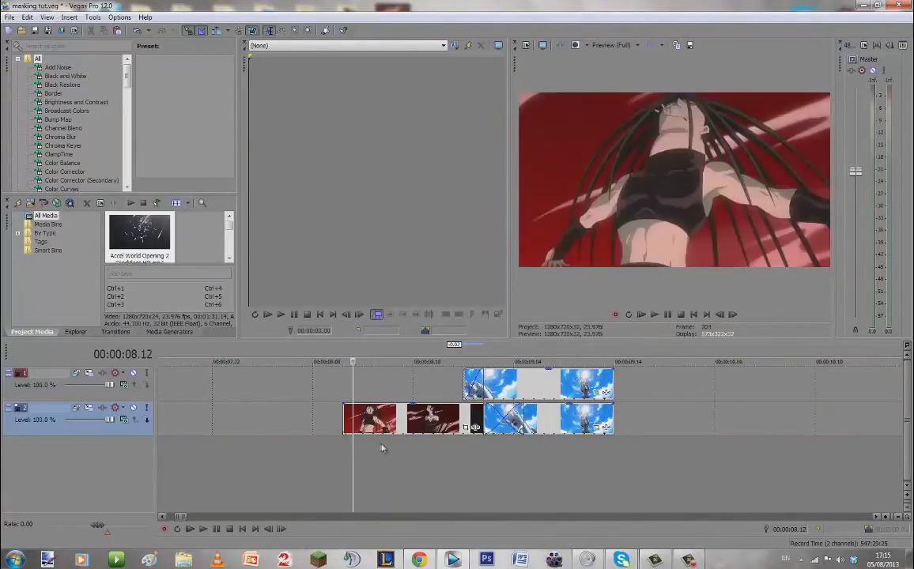
# Step: Play the transition from 00:00:08.12 and step back and forth between frames 00:00:09.00 and 00:00:09.01
pyautogui.press('space')
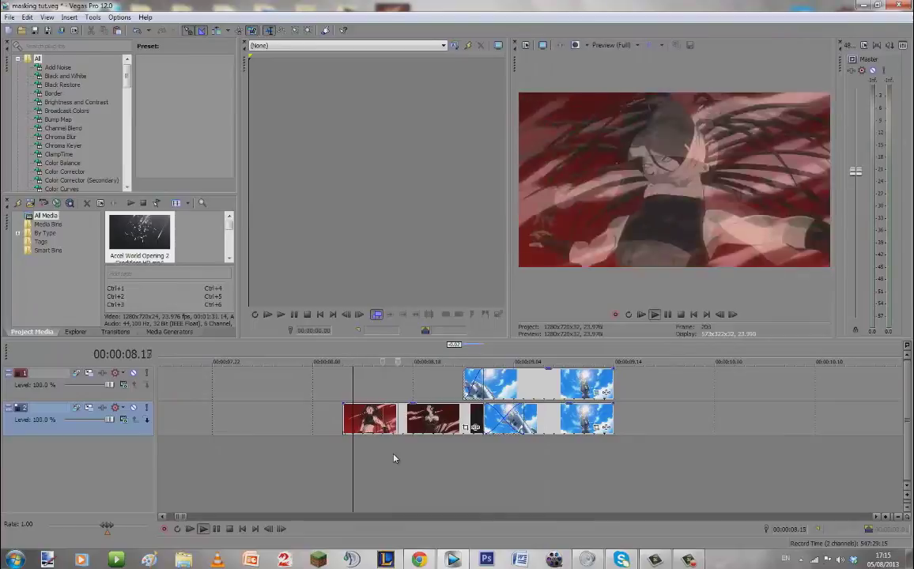
pyautogui.press('space')
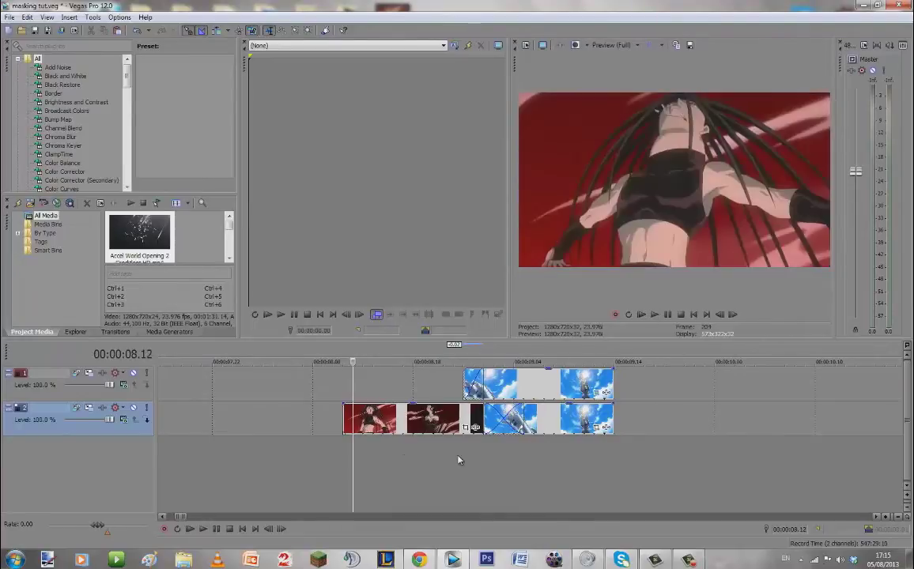
pyautogui.click(459, 460)
pyautogui.press('Right')
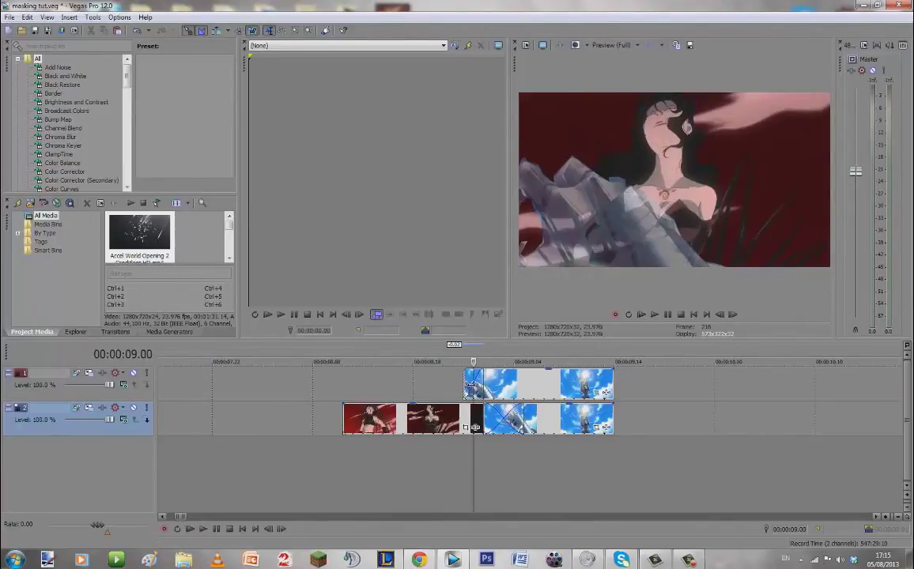
pyautogui.press('Right')
pyautogui.press('Left')
pyautogui.press('Right')
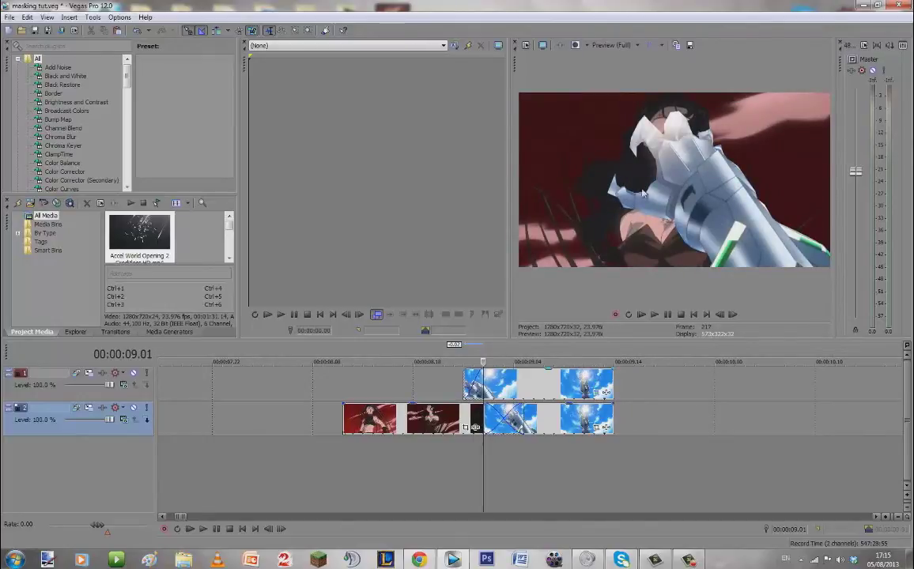
# Step: Open the event pan/crop of track 1's arm clip and set the mask at 00:00:00.02 to feather type In with 1.0% feather
pyautogui.scroll(3, 474, 427)
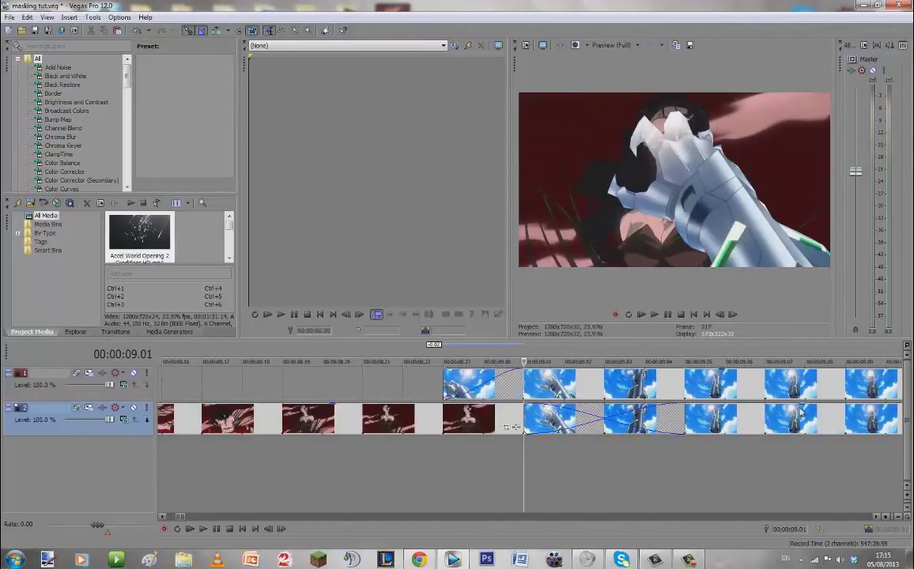
pyautogui.click(768, 393)
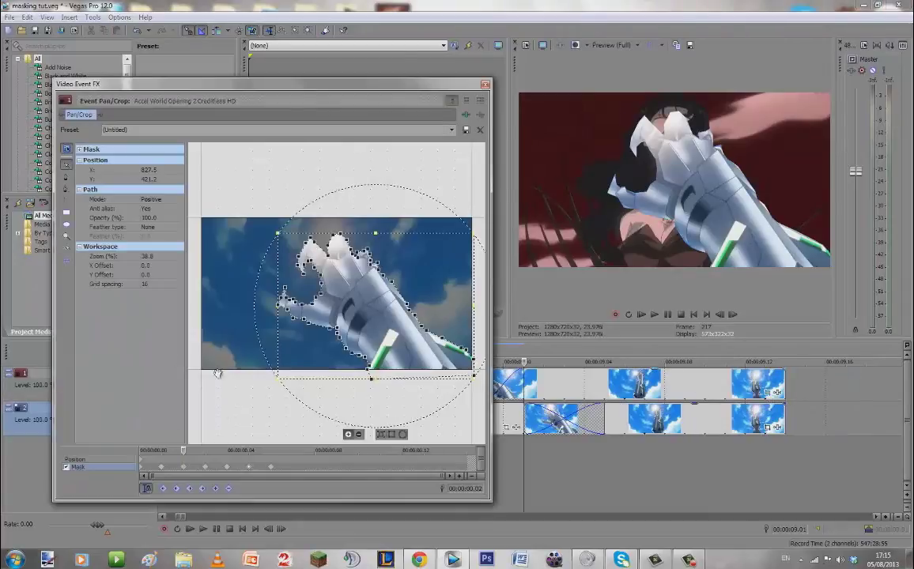
pyautogui.click(147, 228)
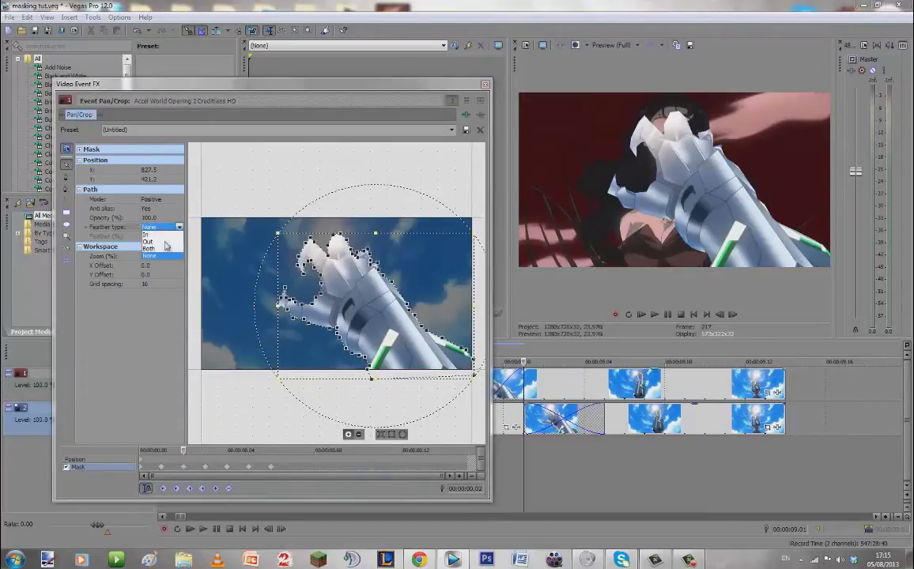
pyautogui.click(149, 235)
pyautogui.click(150, 236)
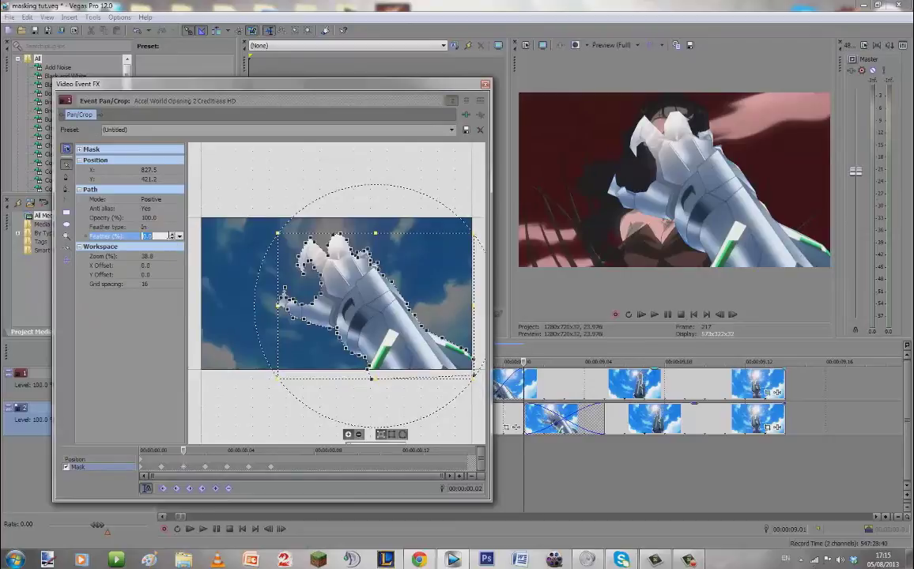
pyautogui.scroll(2, 389, 343)
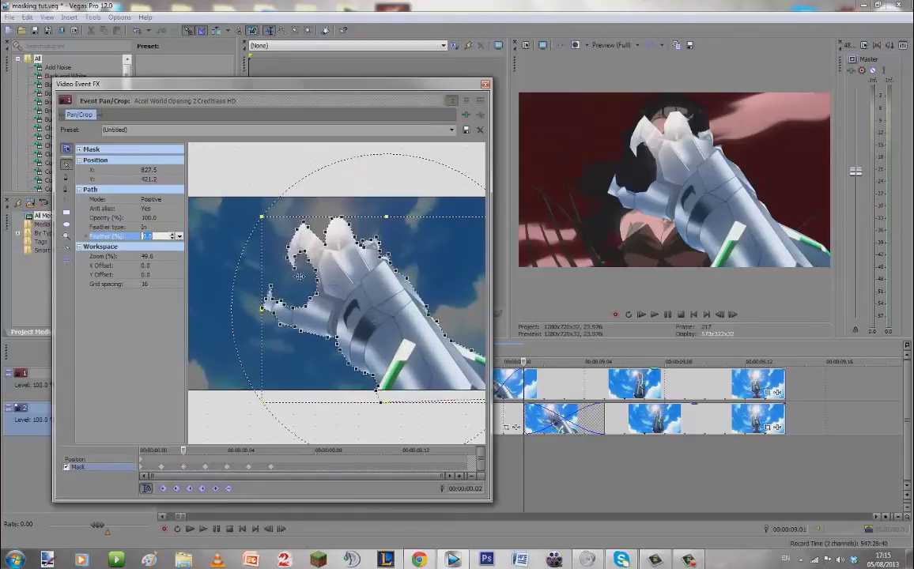
pyautogui.click(171, 234)
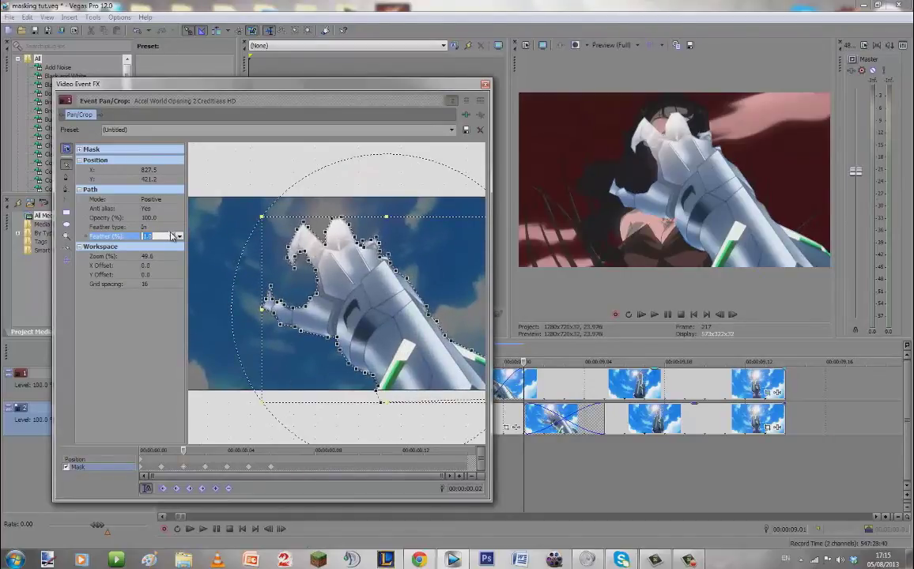
pyautogui.click(172, 234)
pyautogui.click(172, 238)
# Step: Set the arm mask's feather type to In and raise its feather amount at the 00:00:00.01 and 00:00:00.03 keyframes
pyautogui.click(162, 467)
pyautogui.click(151, 230)
pyautogui.click(154, 236)
pyautogui.click(159, 237)
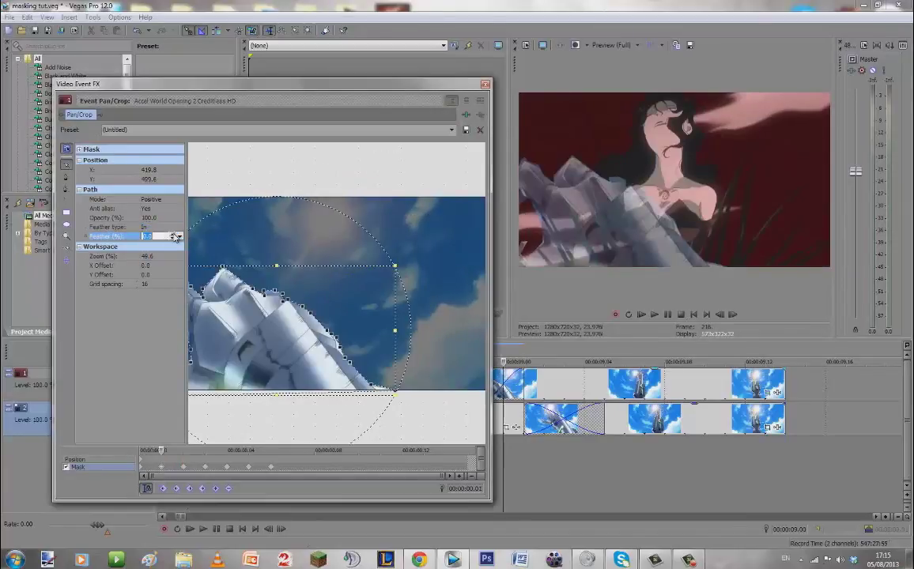
pyautogui.click(206, 467)
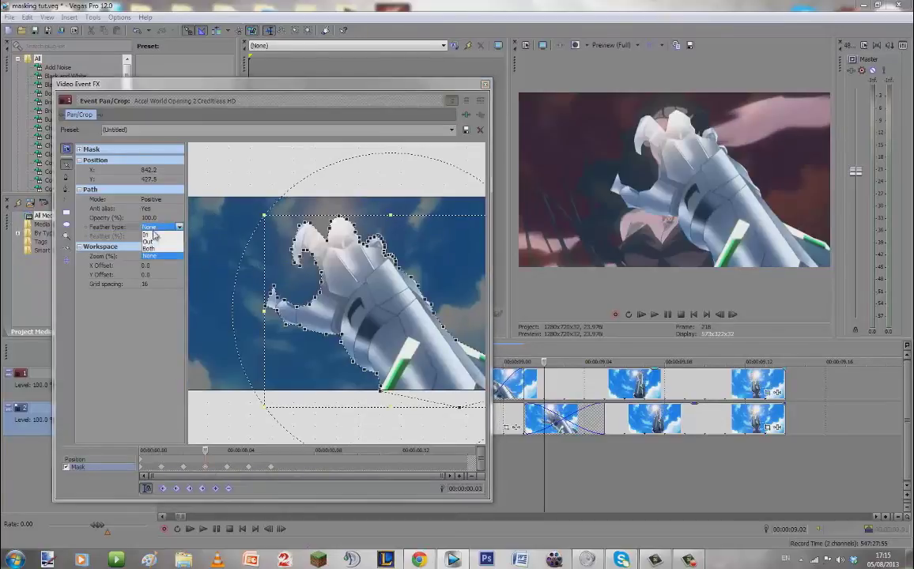
pyautogui.click(173, 236)
# Step: Give the mask keyframes at 00:00:00.04 and 00:00:00.05 feather type In and a raised feather amount
pyautogui.click(227, 467)
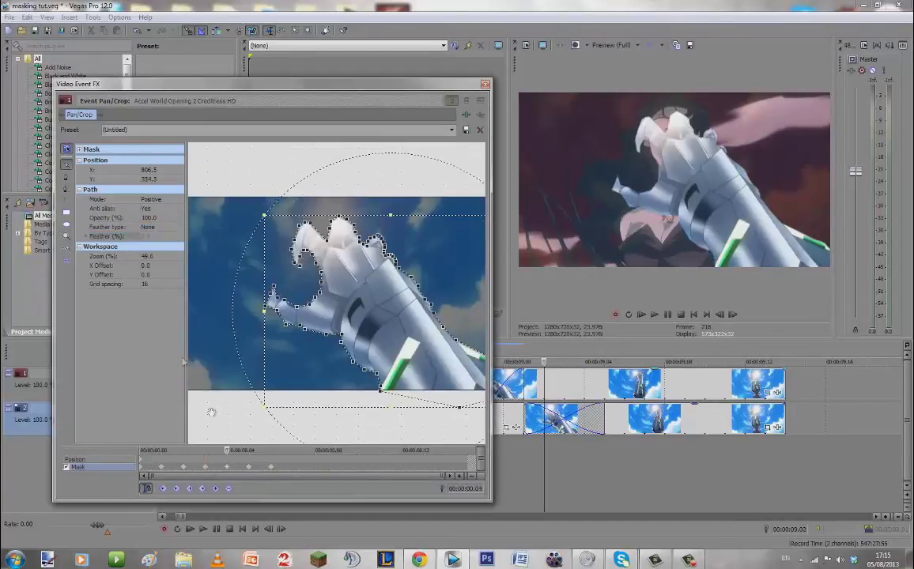
pyautogui.click(149, 221)
pyautogui.click(152, 227)
pyautogui.click(149, 235)
pyautogui.click(151, 236)
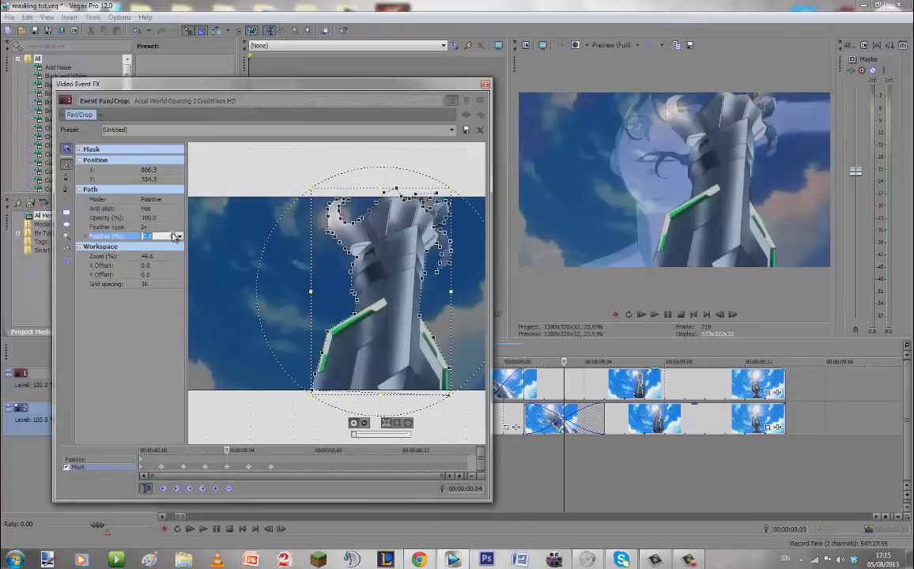
pyautogui.click(249, 468)
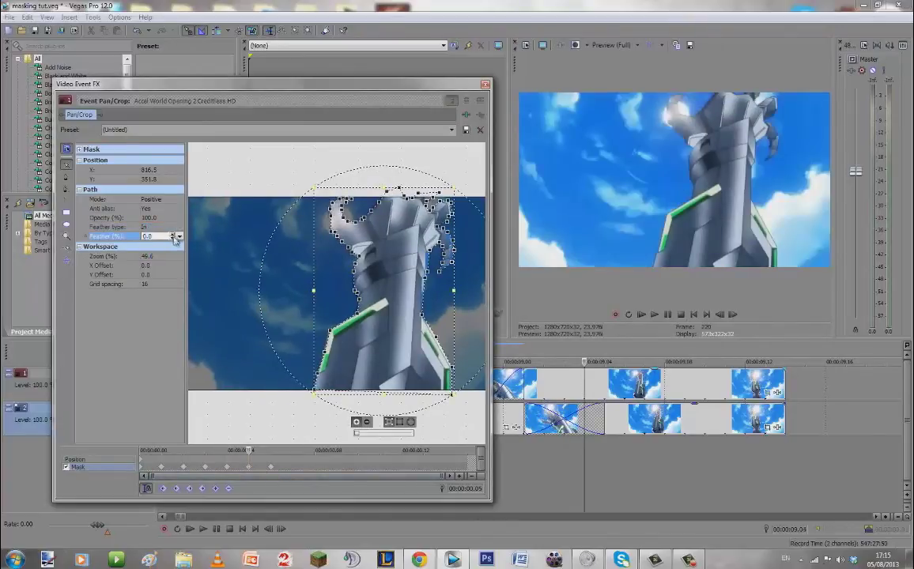
pyautogui.click(174, 235)
# Step: Set the feather type to In on the first mask keyframe at 00:00:00.00 and close the event pan/crop window
pyautogui.click(271, 468)
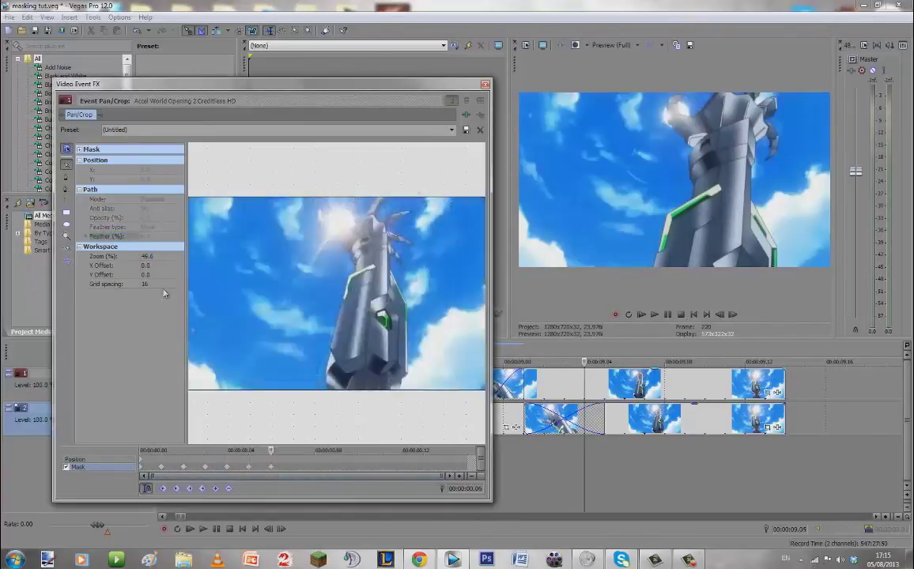
pyautogui.click(150, 467)
pyautogui.click(150, 228)
pyautogui.click(154, 244)
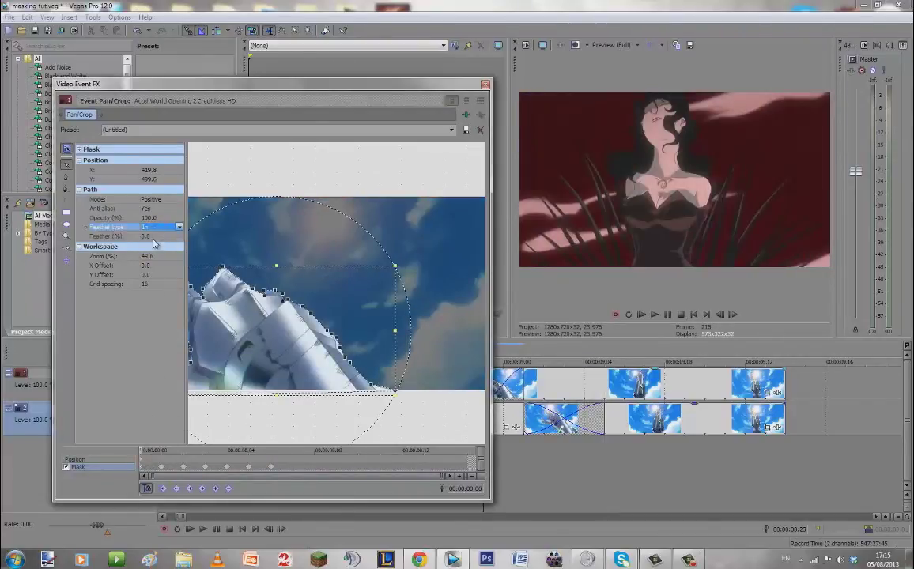
pyautogui.click(147, 237)
pyautogui.click(486, 85)
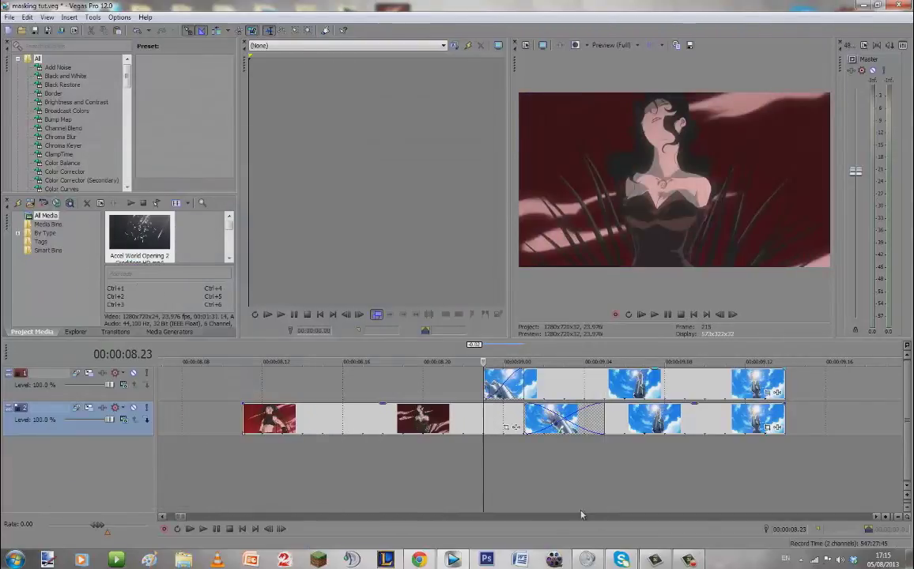
# Step: Select the time range from 00:00:08.11 to 00:00:09.14 across the transition clips and play it through
pyautogui.moveTo(243, 475); pyautogui.dragTo(786, 458)
pyautogui.press('space')
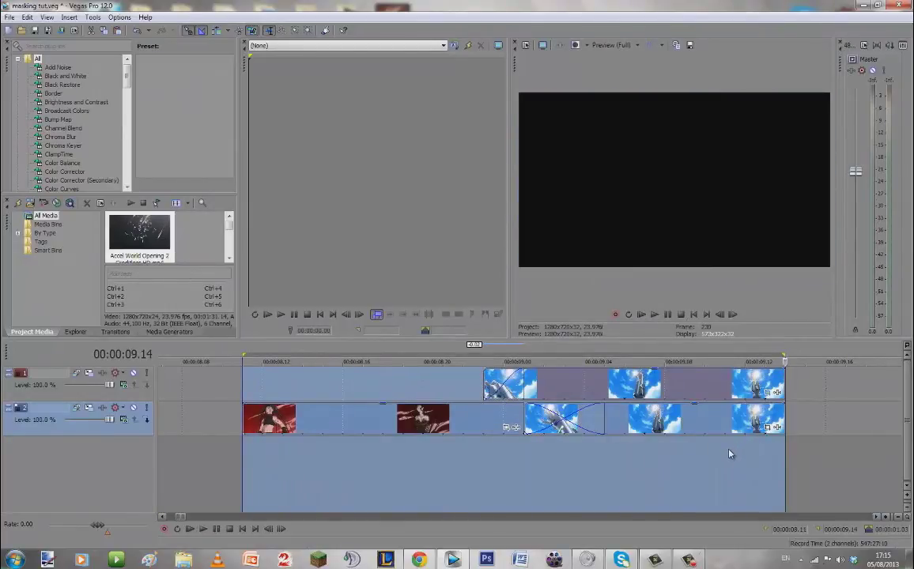
pyautogui.press('Home')
pyautogui.press('space')
pyautogui.doubleClick(728, 457)
pyautogui.press('space')
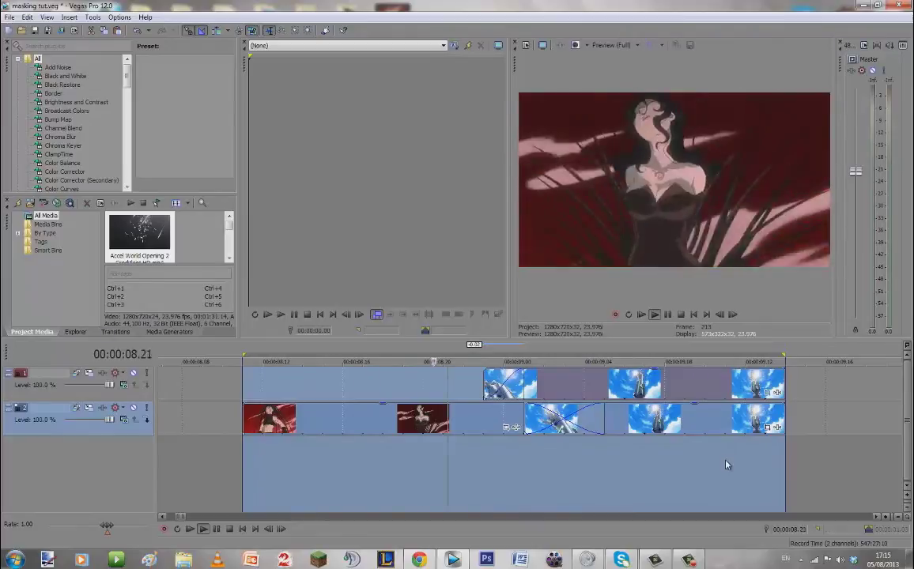
pyautogui.press('space')
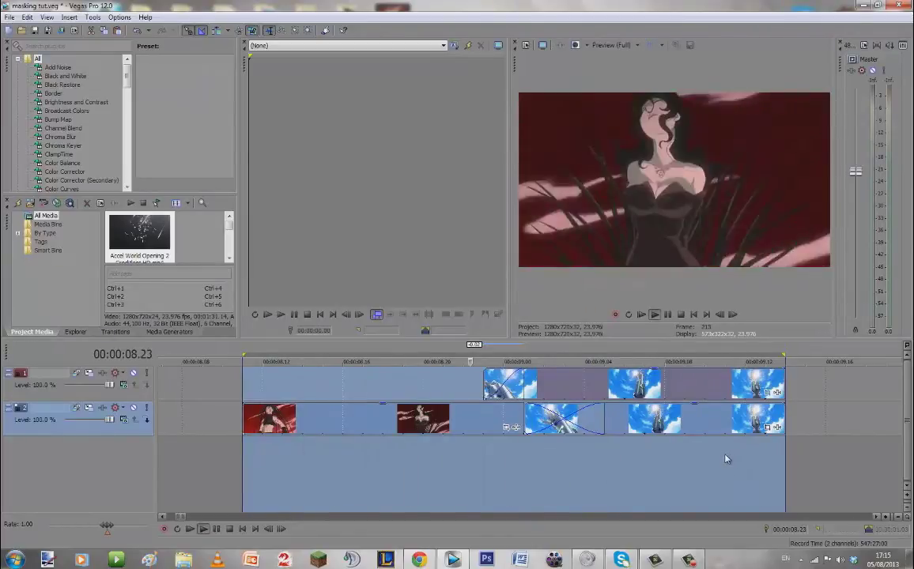
pyautogui.press('space')
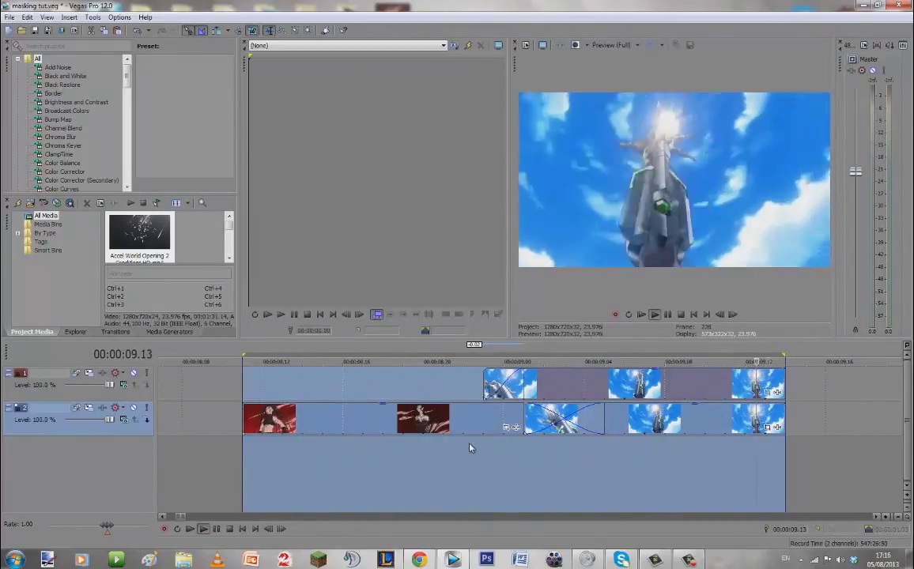
# Step: Stop playback, remove the fade-in from the start of track 1's masked arm clip, and return the playhead to 00:00:08.11
pyautogui.click(484, 457)
pyautogui.press('space')
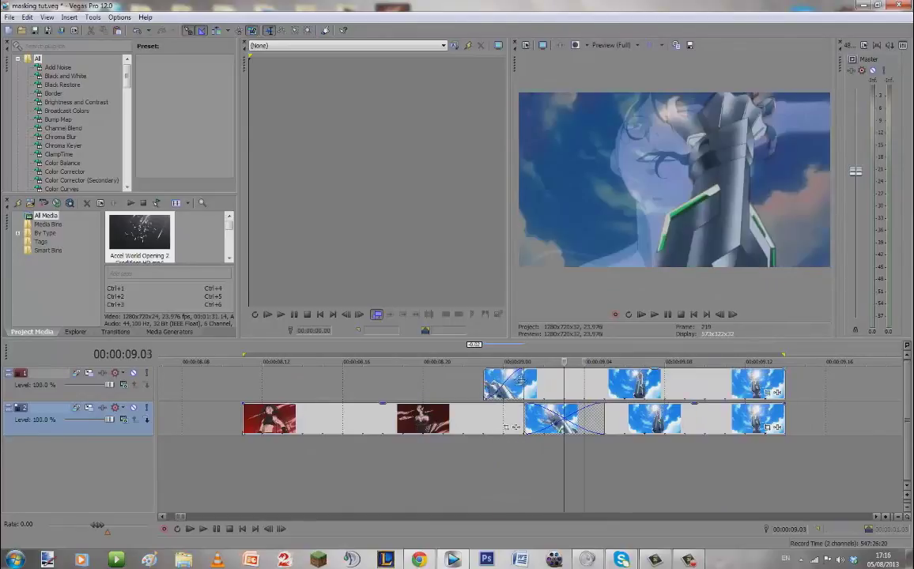
pyautogui.moveTo(502, 387); pyautogui.dragTo(477, 387)
pyautogui.click(256, 461)
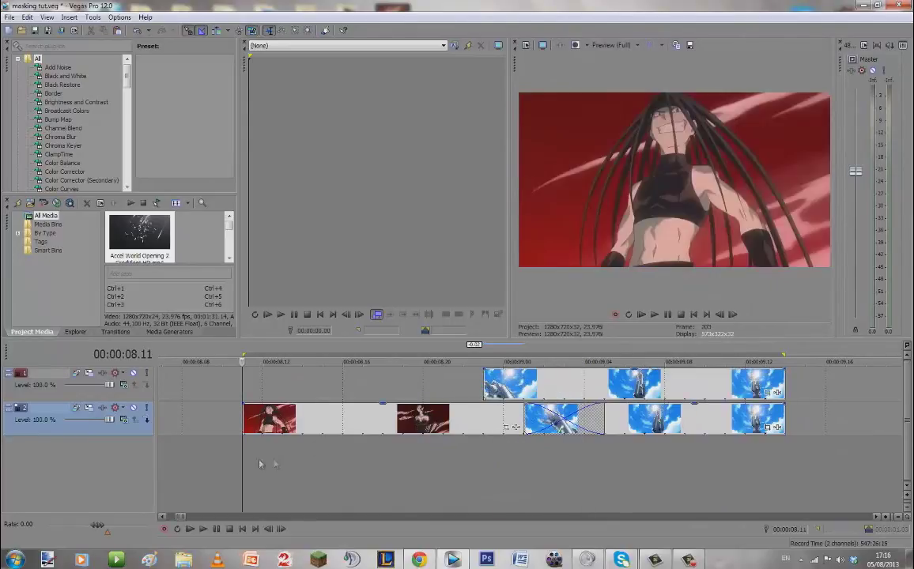
# Step: Step forward to 00:00:09.01 and back to 00:00:08.20 to check the frames around the start of track 1's arm clip
pyautogui.click(486, 388)
pyautogui.press('Right')
pyautogui.press('Right')
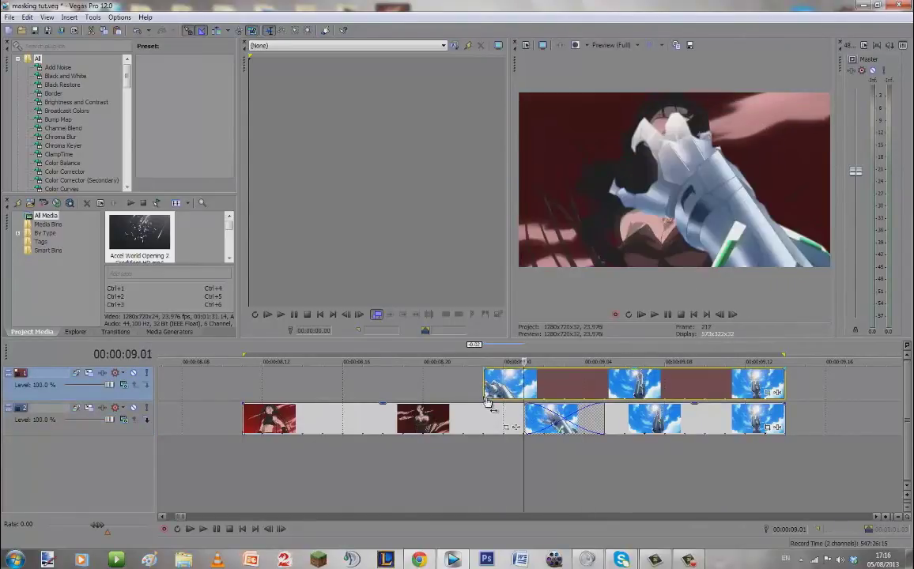
pyautogui.press('Left')
pyautogui.press('Left')
pyautogui.press('Left')
pyautogui.press('Left')
pyautogui.press('Left')
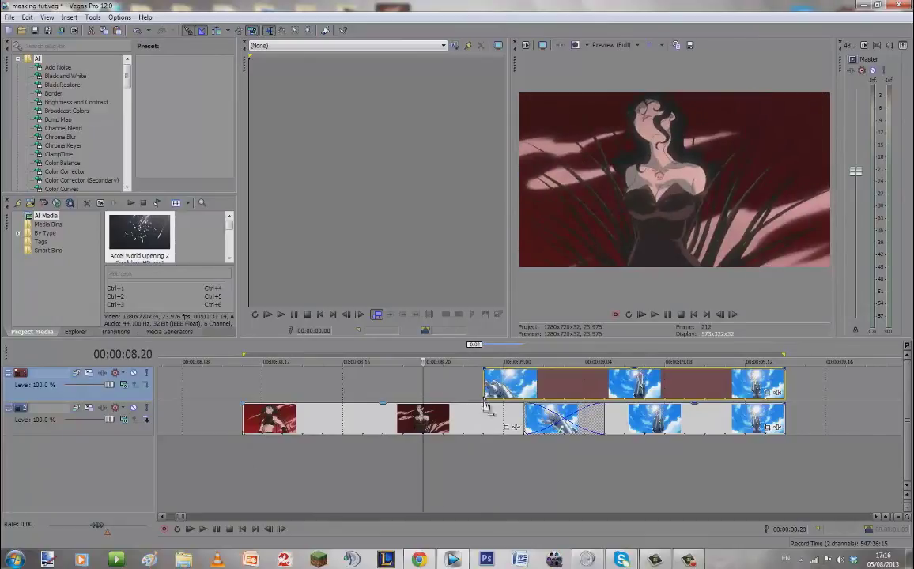
pyautogui.click(485, 408)
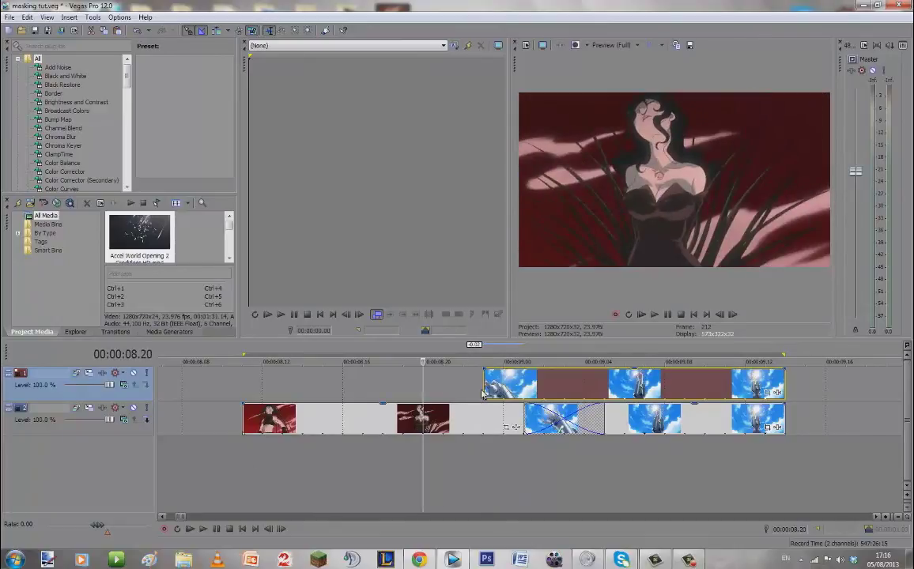
# Step: Play the transition from 00:00:08.11, pause it, and step through the arm frames up to 00:00:09.06
pyautogui.click(249, 454)
pyautogui.press('space')
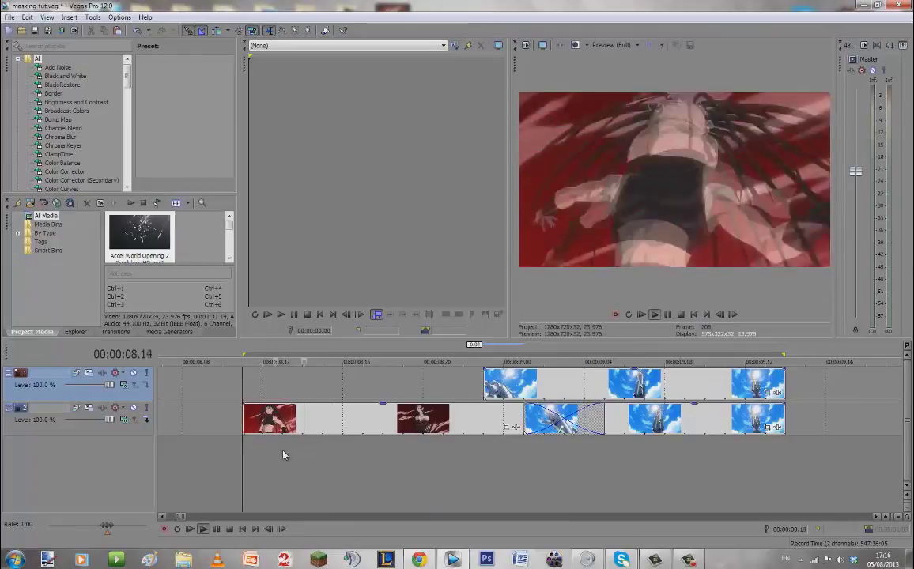
pyautogui.press('Return')
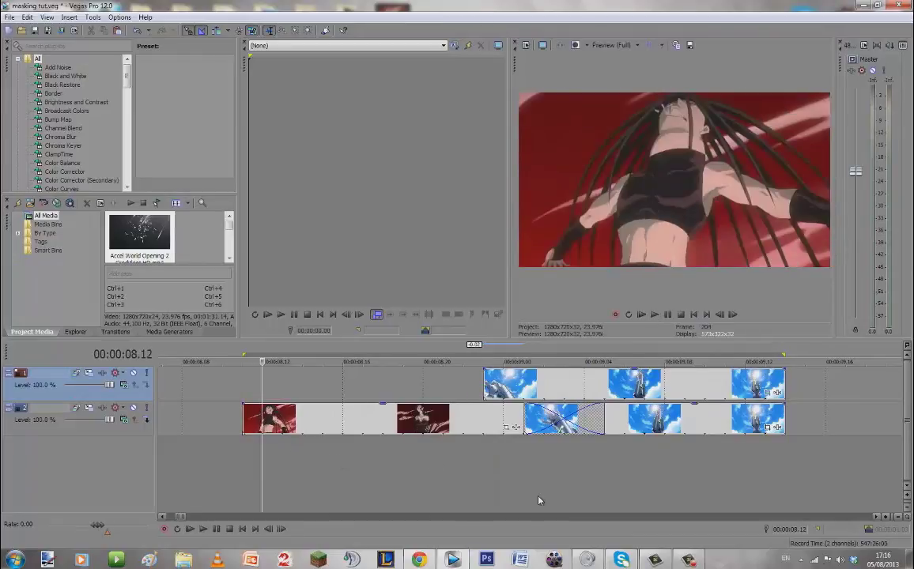
pyautogui.click(539, 500)
pyautogui.press('Right')
pyautogui.press('Right')
pyautogui.press('Right')
pyautogui.press('Right')
pyautogui.scroll(-5, 516, 471)
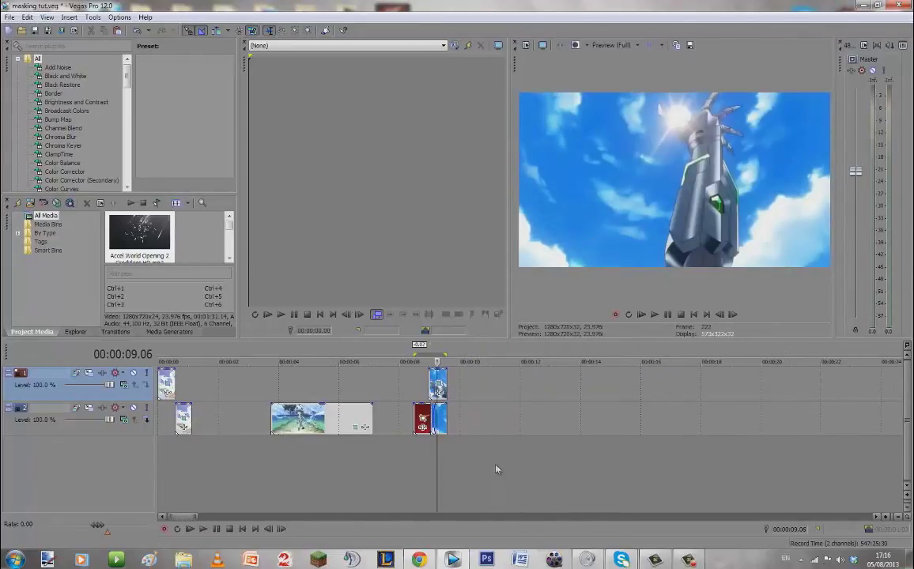
pyautogui.scroll(4, 496, 470)
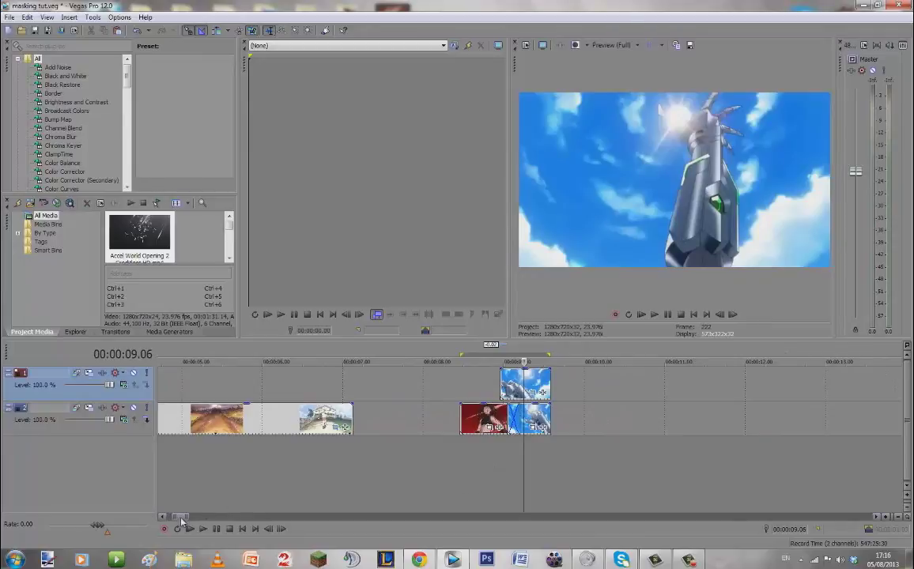
pyautogui.scroll(-6, 547, 485)
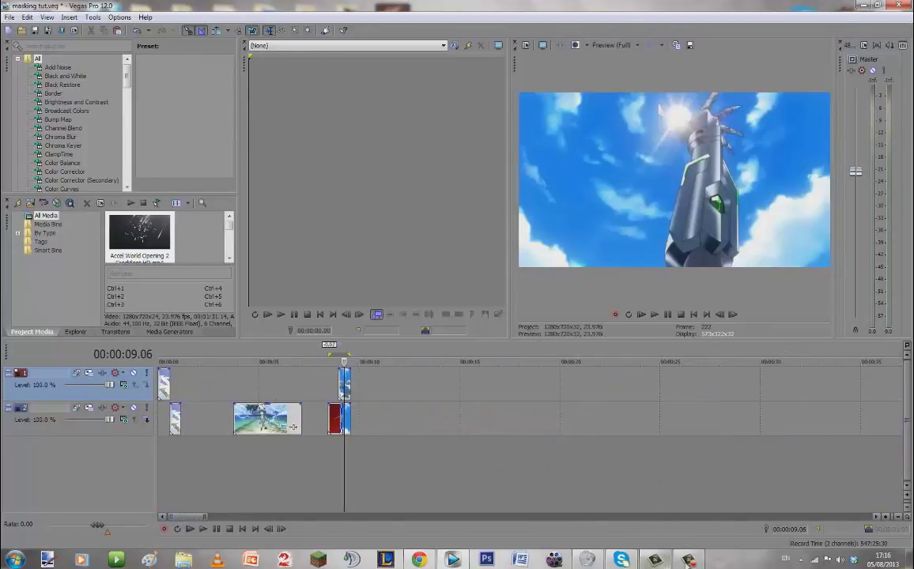
pyautogui.click(687, 561)
pyautogui.click(739, 503)
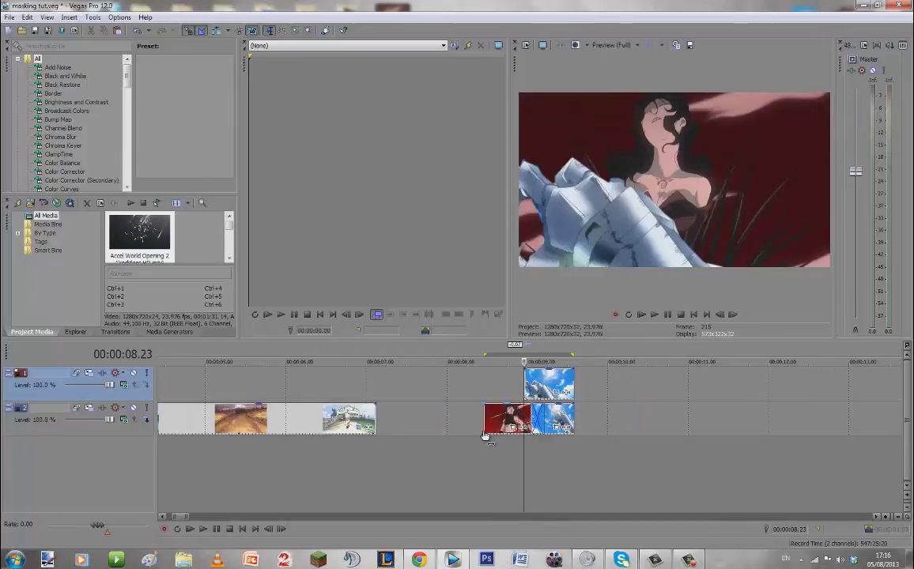
pyautogui.scroll(-2, 566, 453)
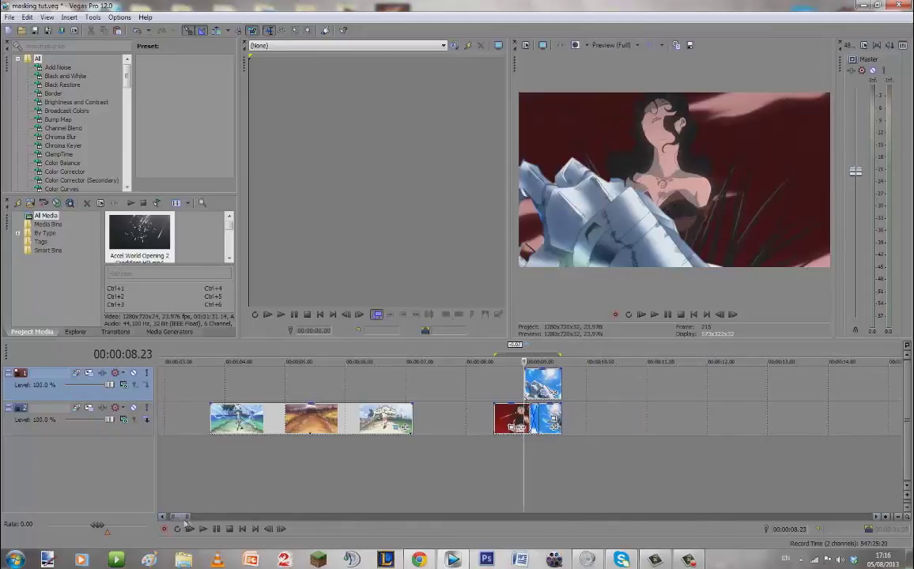
pyautogui.scroll(-6, 427, 505)
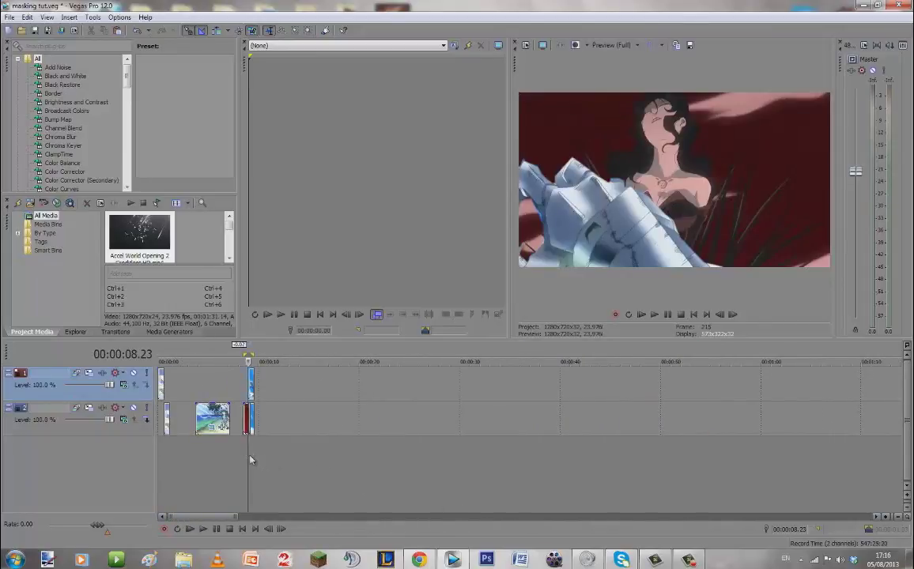
# Step: Step frame by frame through the masked arm transition past 00:00:09.01 and back to 00:00:08.23 to check the blend
pyautogui.scroll(8, 467, 478)
pyautogui.press('Right')
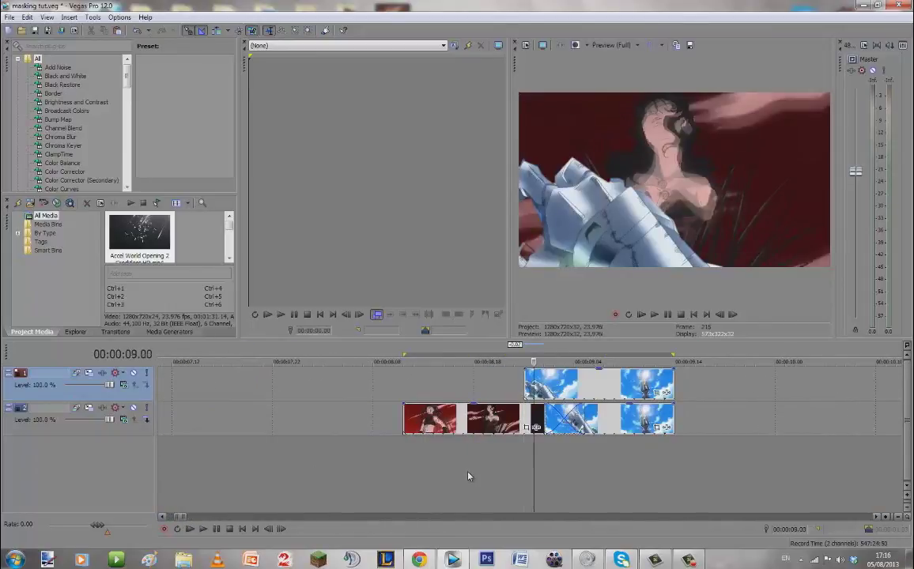
pyautogui.press('Right')
pyautogui.press('Right')
pyautogui.press('Right')
pyautogui.press('Right')
pyautogui.press('Left')
pyautogui.press('Left')
pyautogui.press('Left')
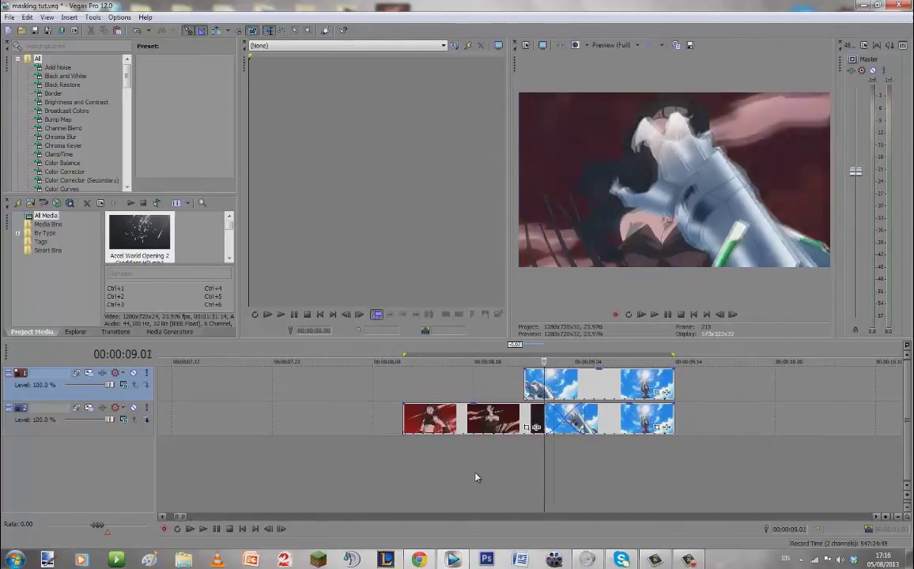
pyautogui.press('Left')
pyautogui.press('Left')
# Step: Select the red anime clip on track 2 and return the playhead to its start at 00:00:08.11
pyautogui.scroll(-3, 476, 478)
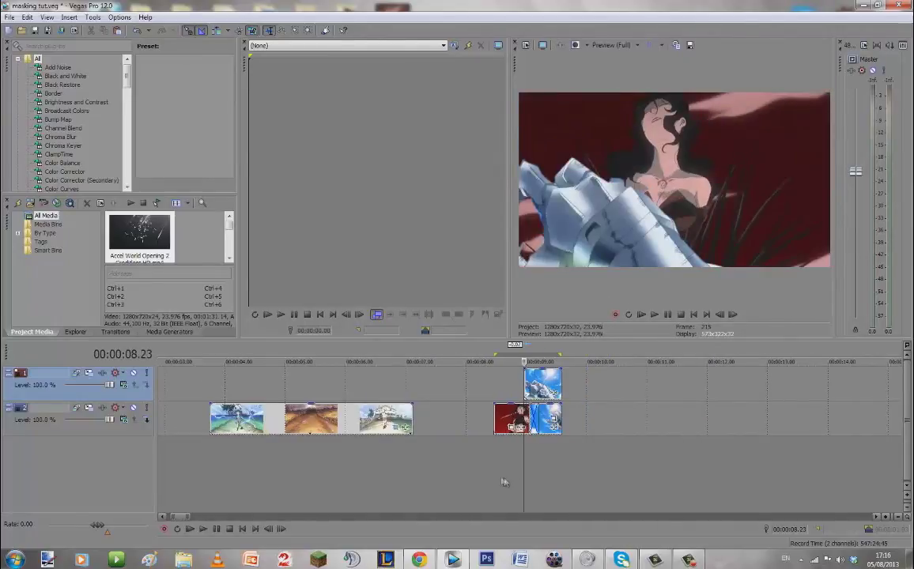
pyautogui.click(496, 415)
pyautogui.scroll(-3, 437, 498)
pyautogui.scroll(3, 439, 481)
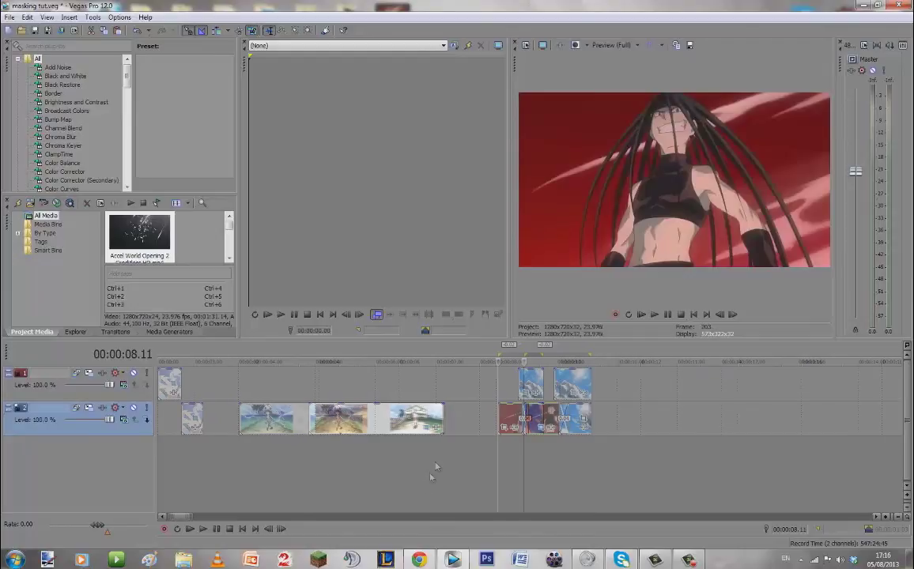
pyautogui.scroll(1, 436, 467)
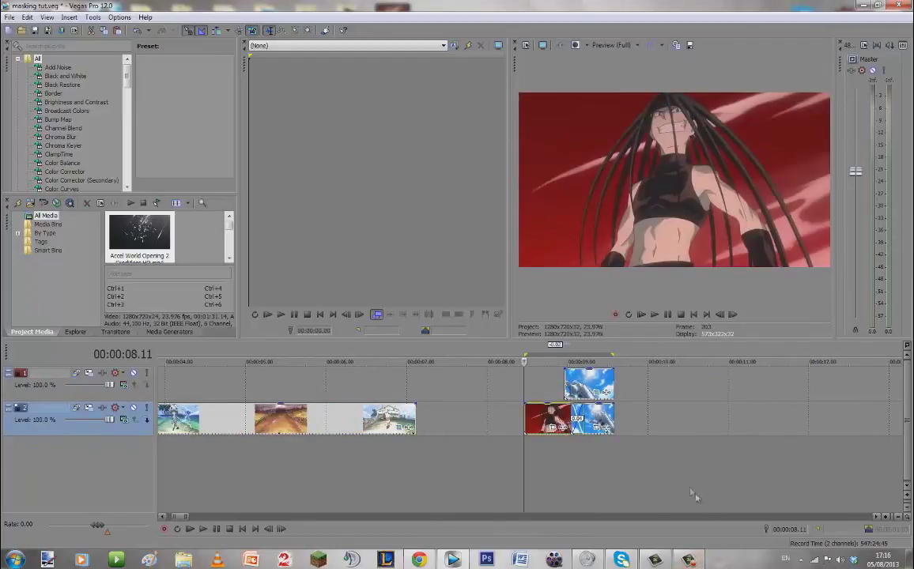
pyautogui.click(692, 562)
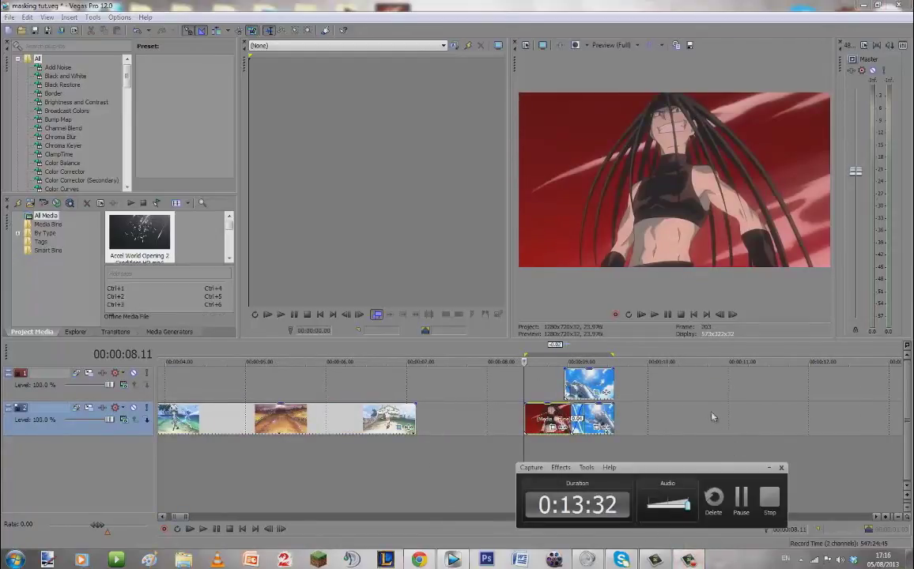